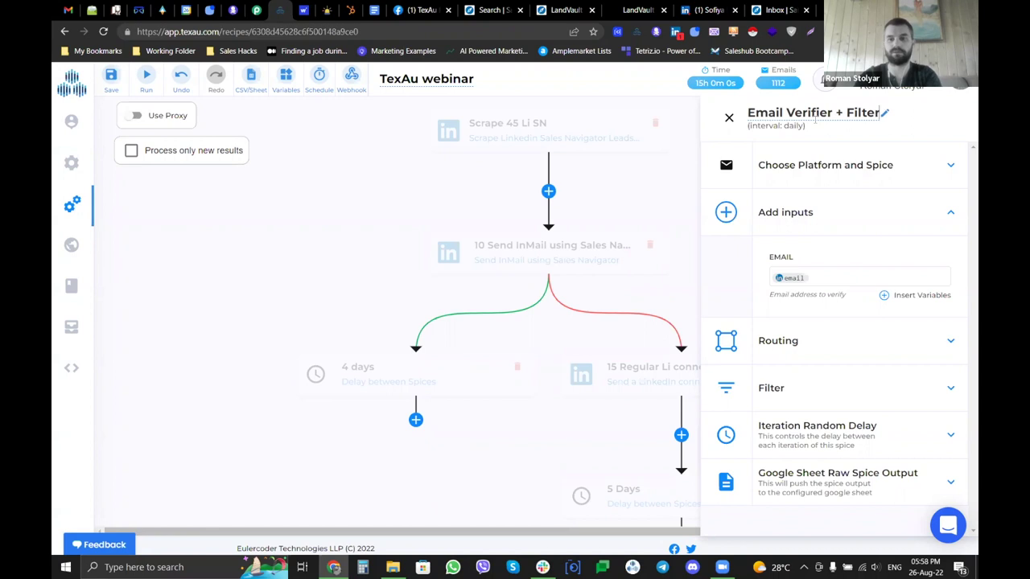
- Filter the Email Verifier output on the compare key verified with the condition (Boolean) Is true
click(798, 389)
click(804, 370)
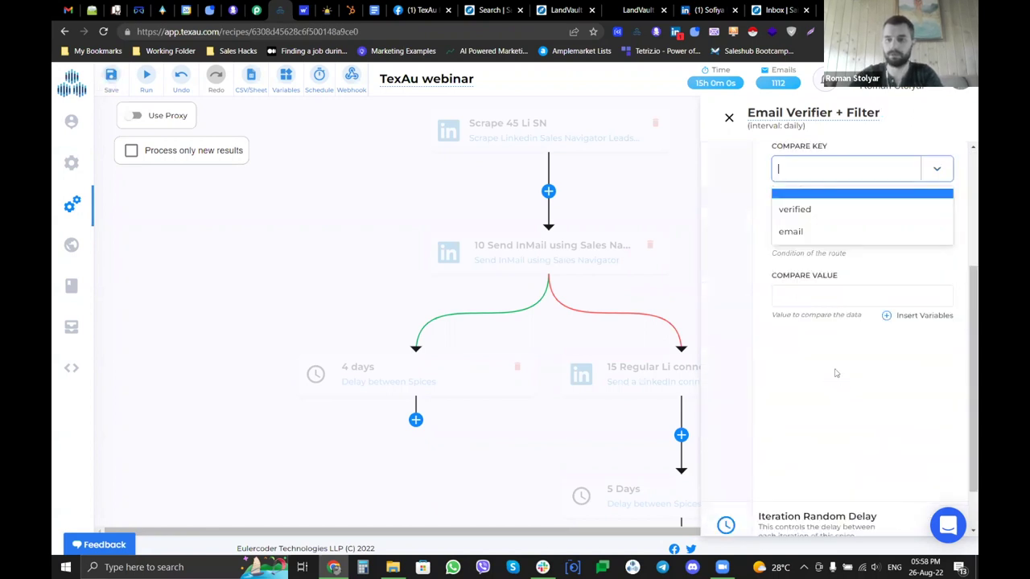
click(835, 215)
click(844, 232)
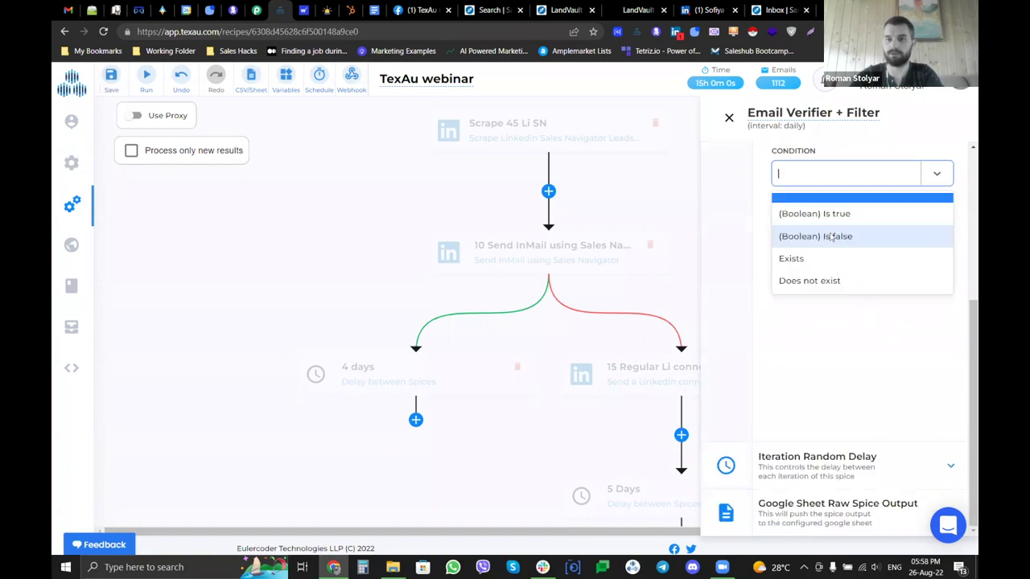
click(851, 217)
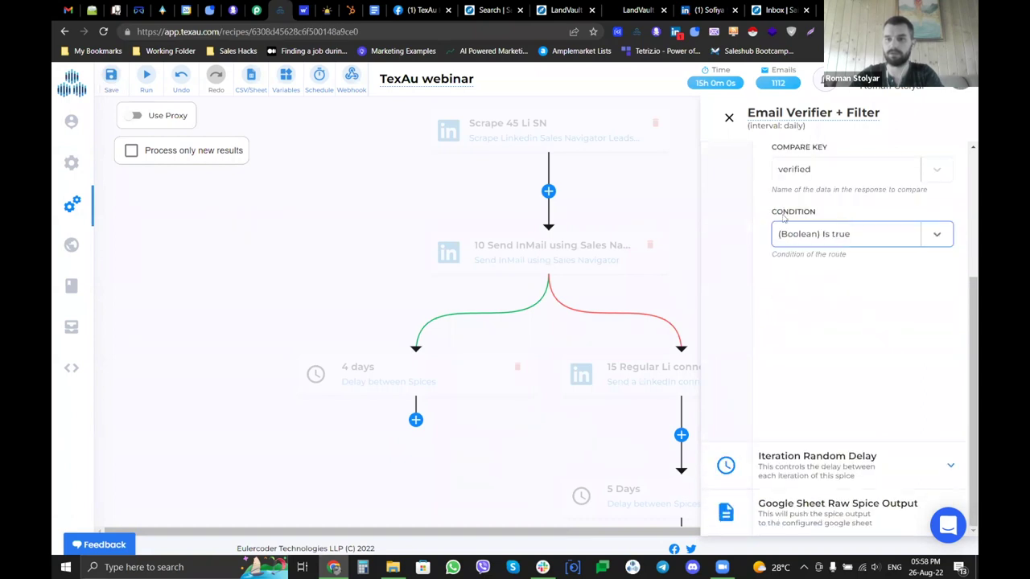
click(730, 119)
- Add a Send a Webhook POST request spice after the Email Verifier + Filter at the end of the LinkedIn profile scraping branch
scroll(749, 218, down, 5)
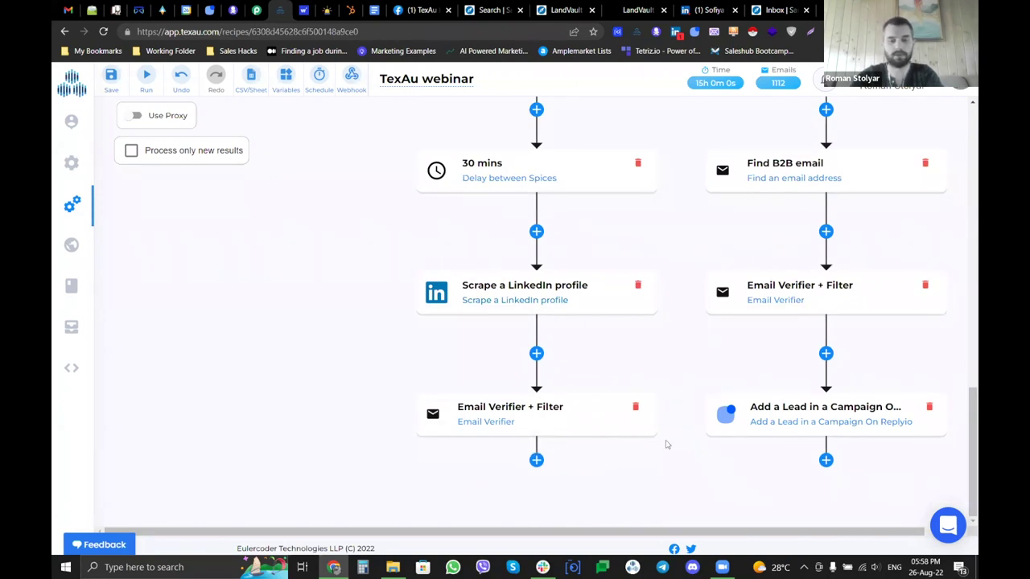
click(537, 463)
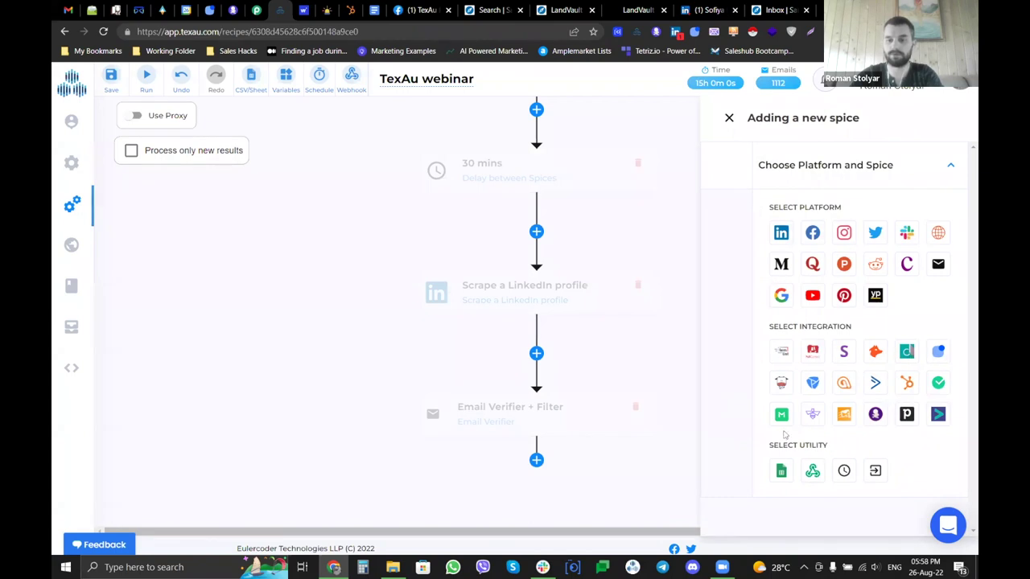
click(813, 470)
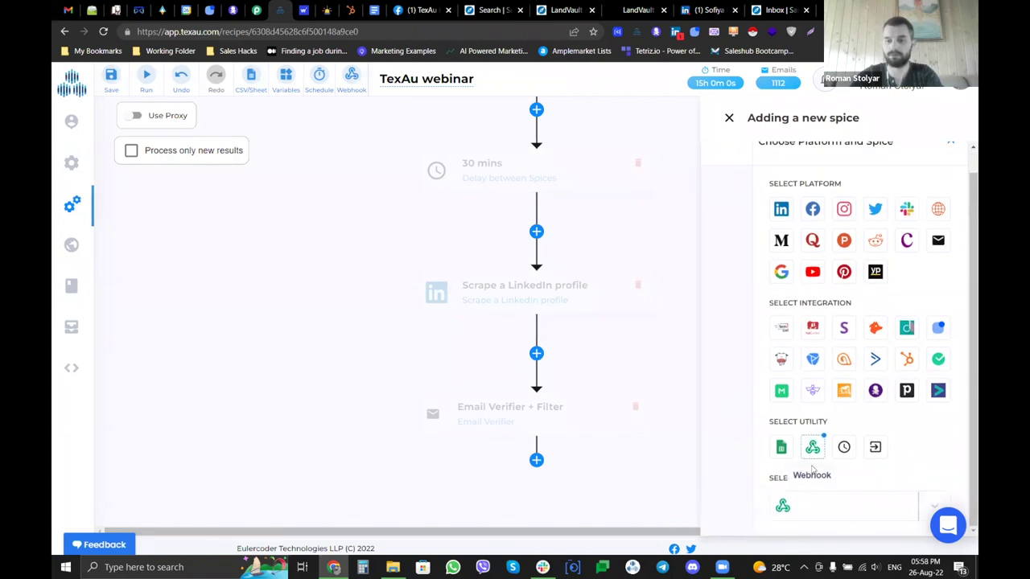
click(843, 497)
click(852, 500)
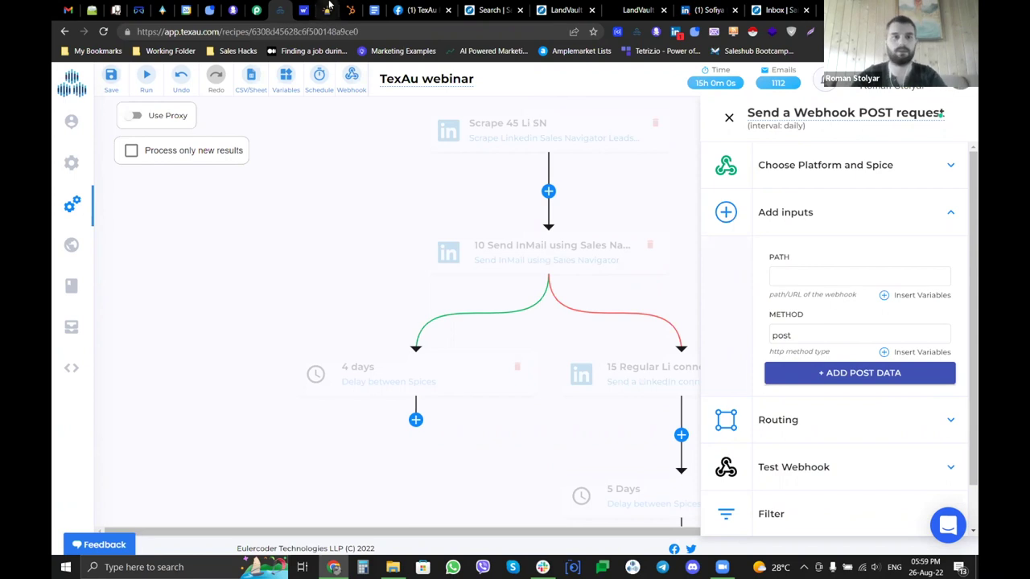
- Switch to Pabbly Connect and create a new workflow named Webinar
click(257, 9)
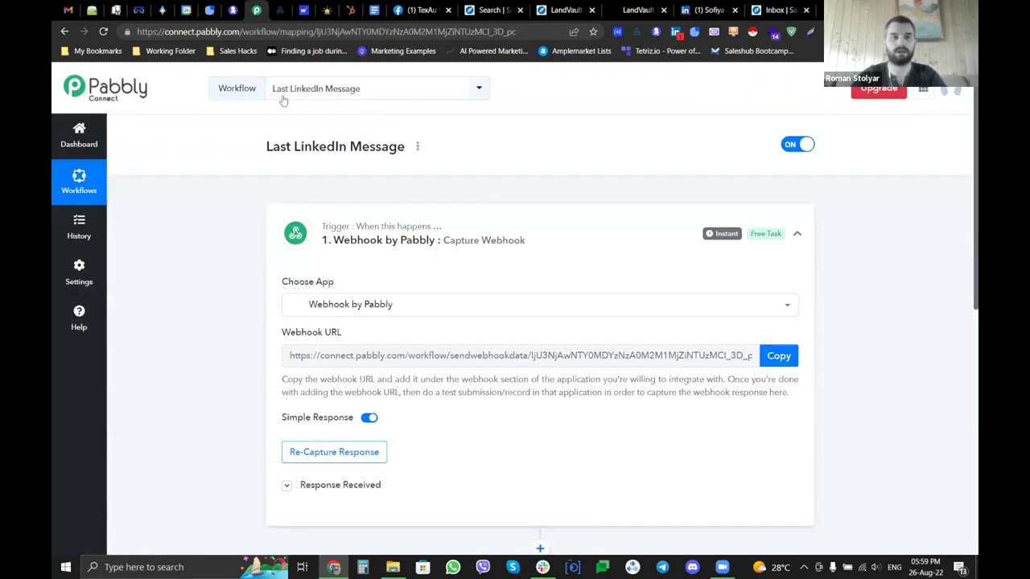
click(78, 137)
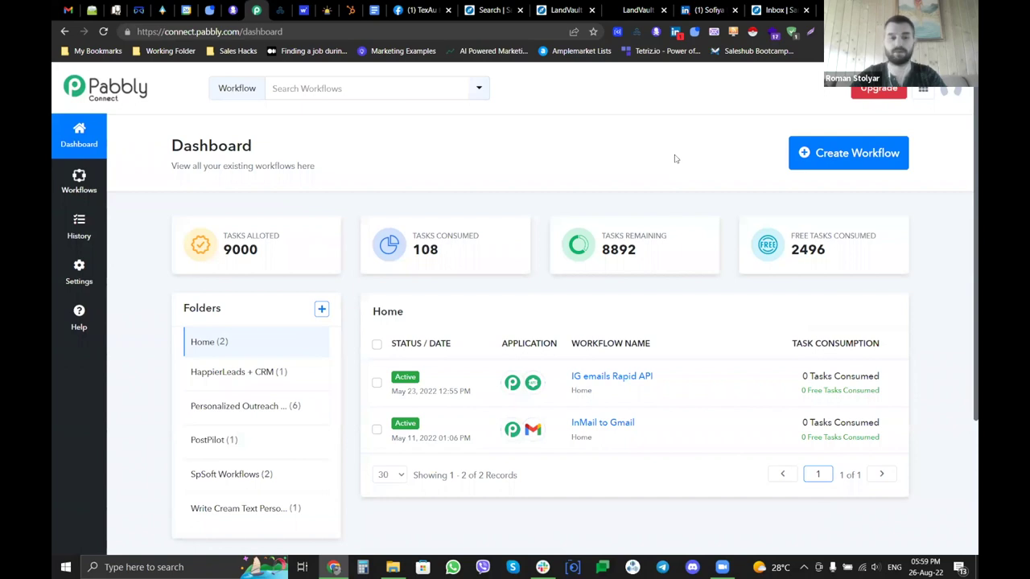
click(845, 165)
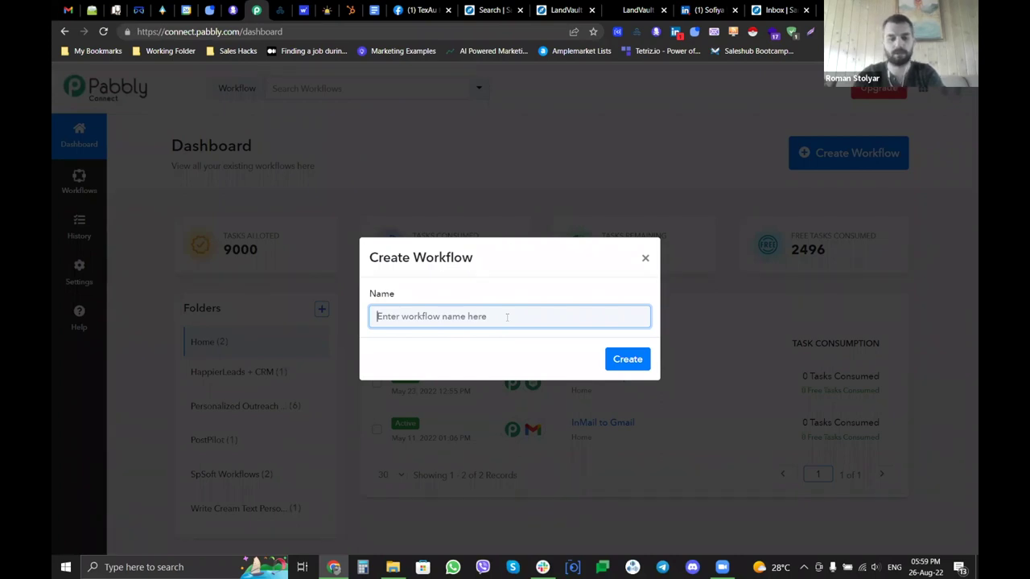
text(Webinar)
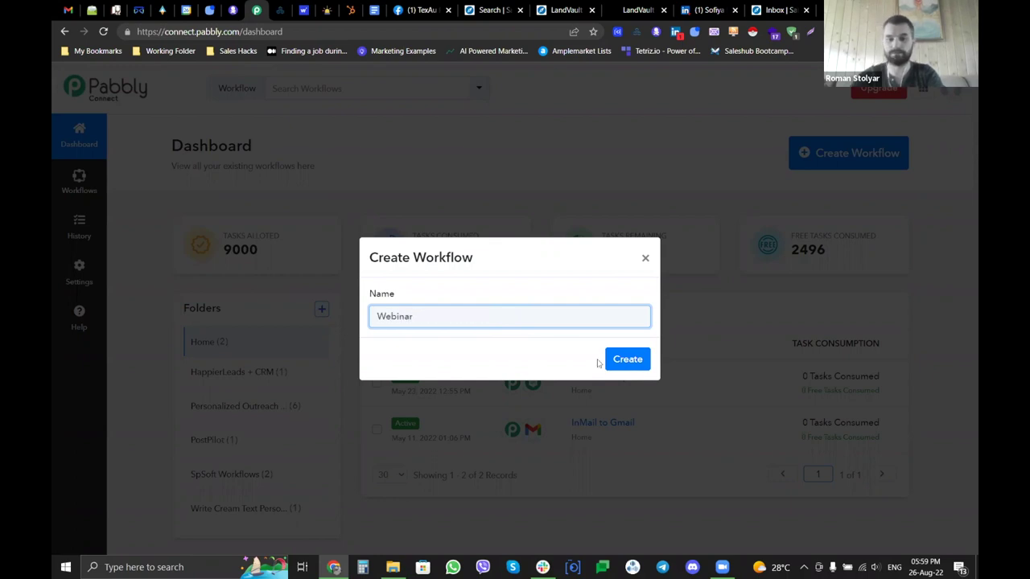
click(628, 361)
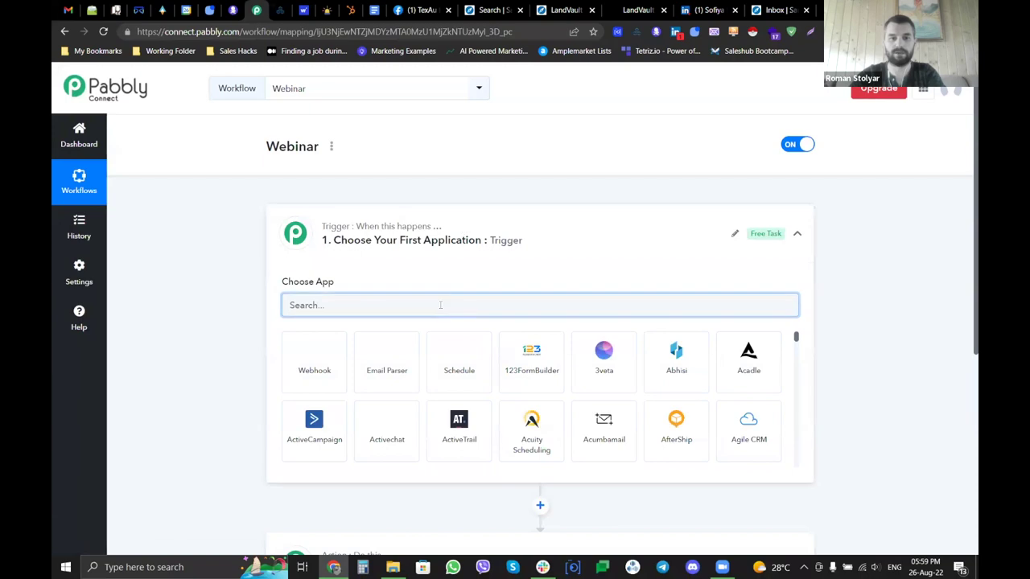
- Choose Webhook as the workflow's trigger app and paste its URL into the path of the TexAu POST request
click(328, 346)
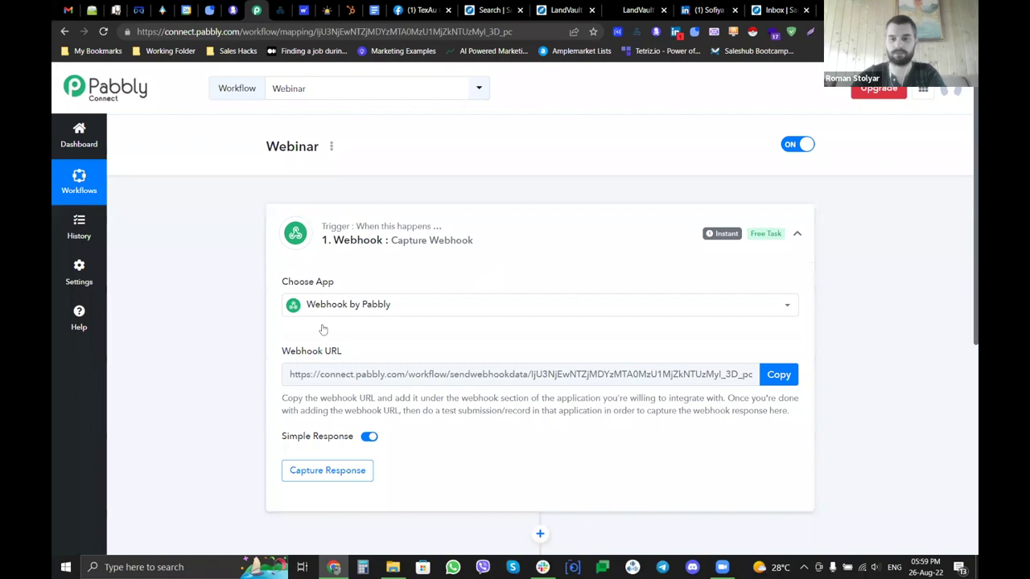
click(764, 374)
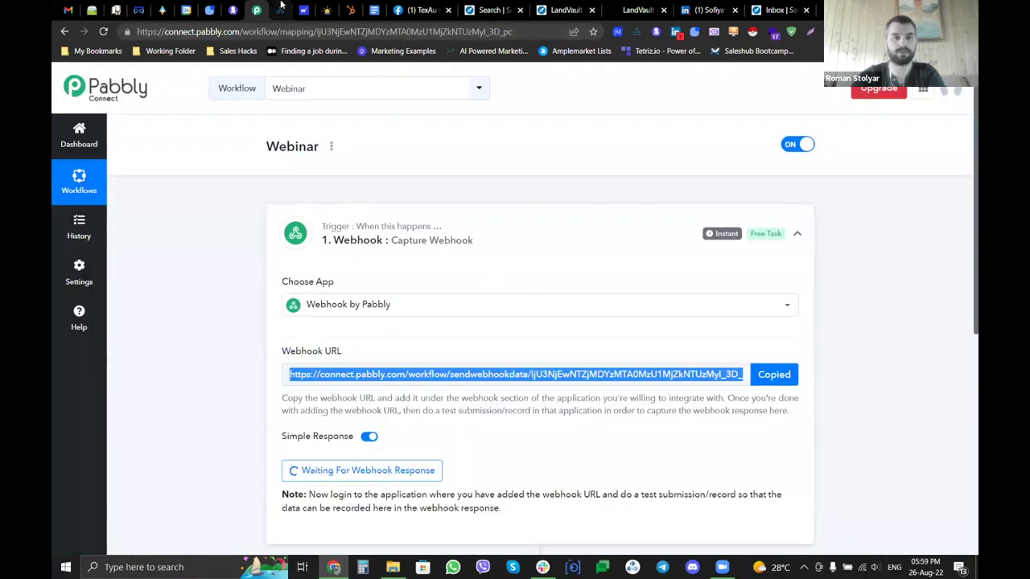
click(280, 10)
click(884, 278)
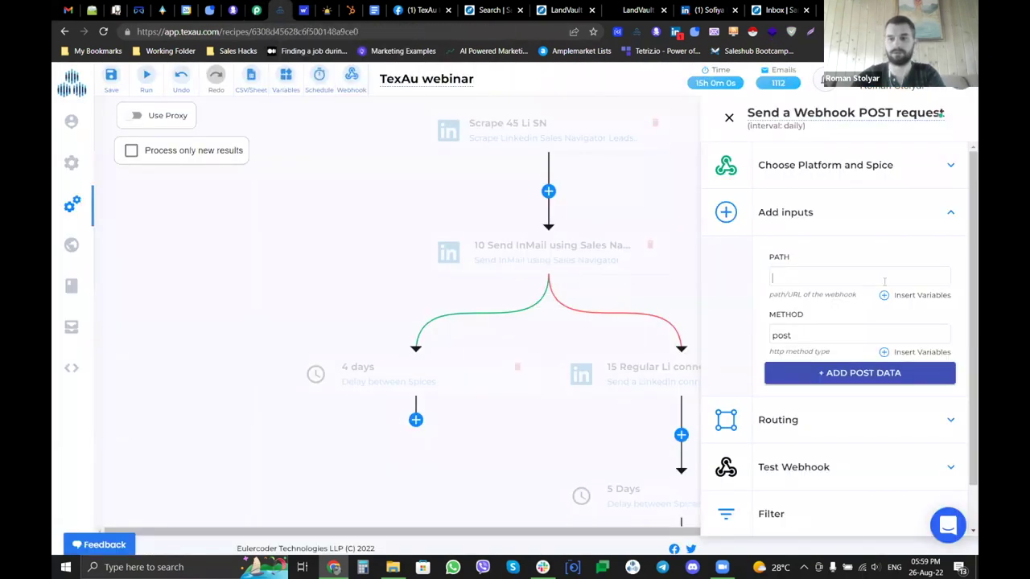
key(ctrl+v)
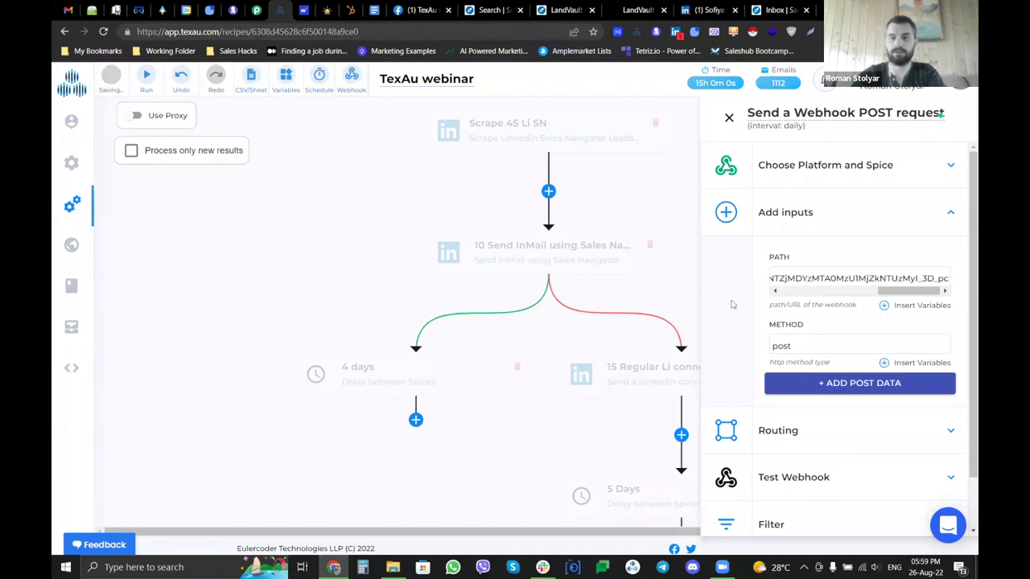
- Create a post data key named FirstName in the webhook POST request
scroll(732, 304, down, 1)
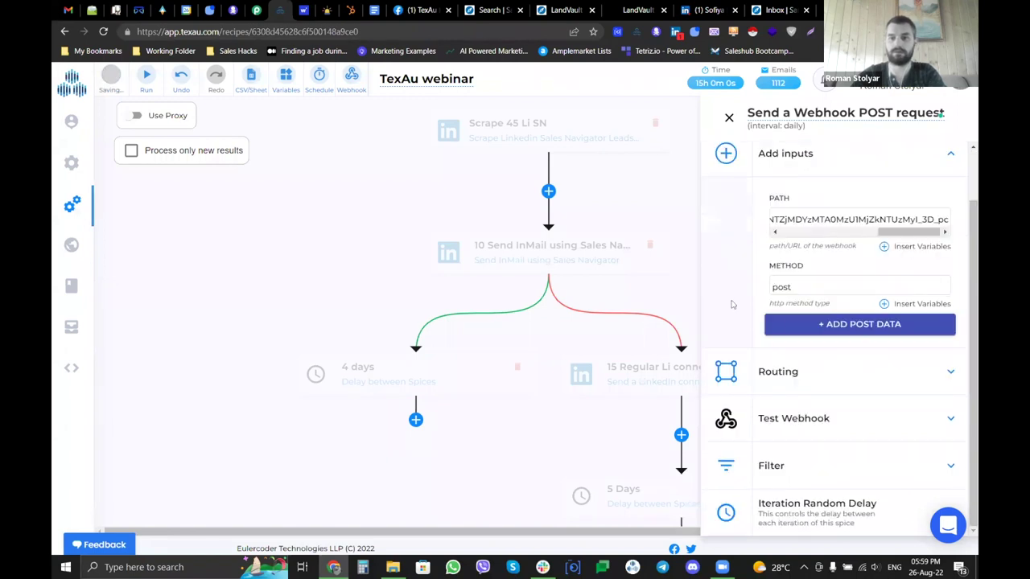
click(786, 325)
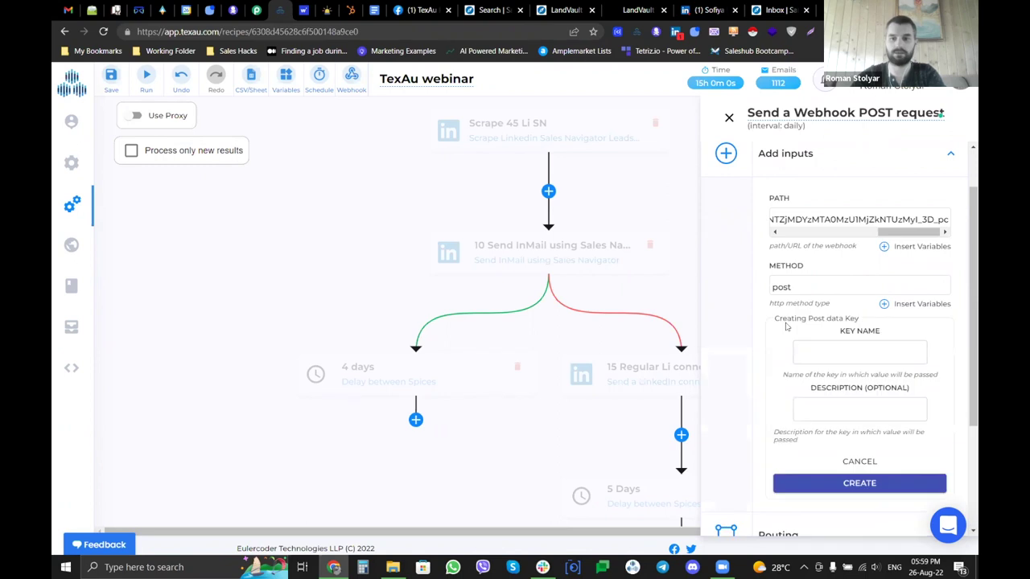
click(814, 346)
text(Fir)
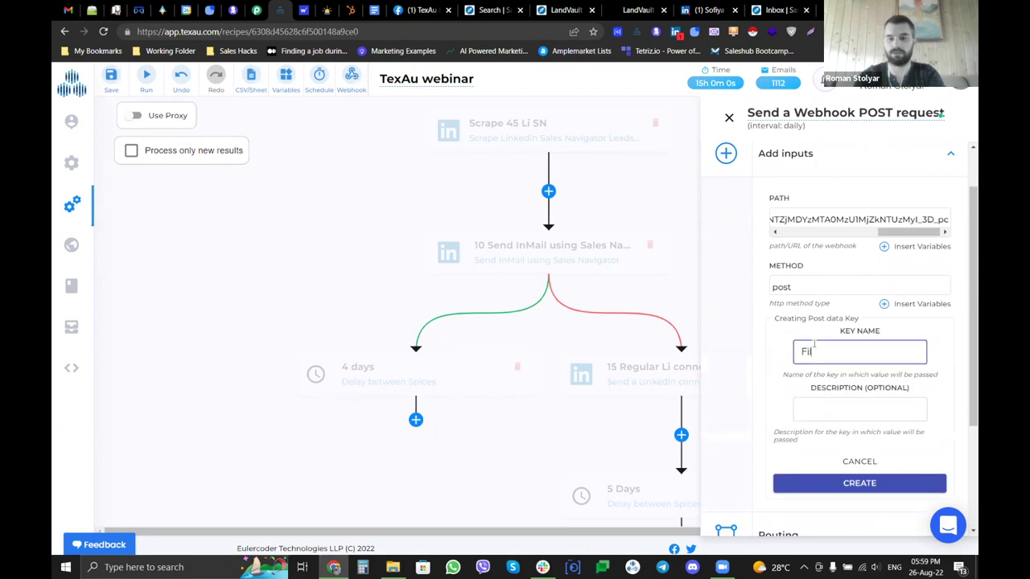
key(BackSpace)
key(BackSpace)
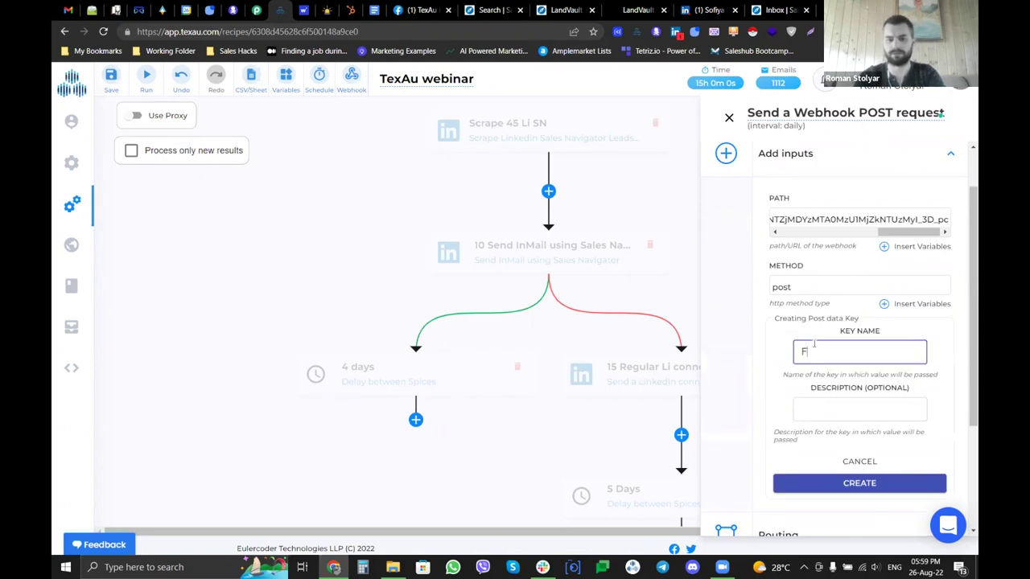
text(irst )
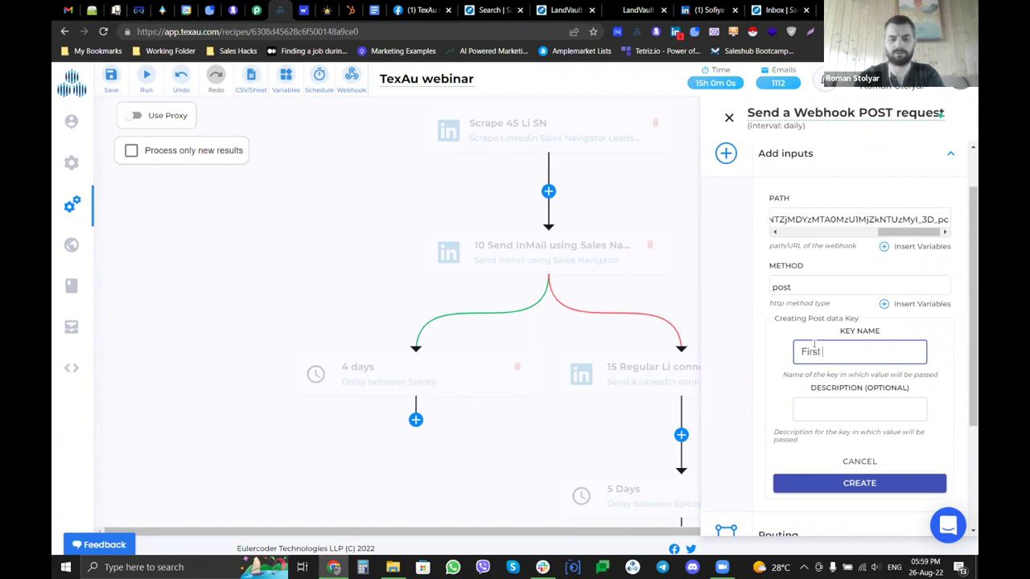
text(Name)
key(BackSpace)
click(877, 485)
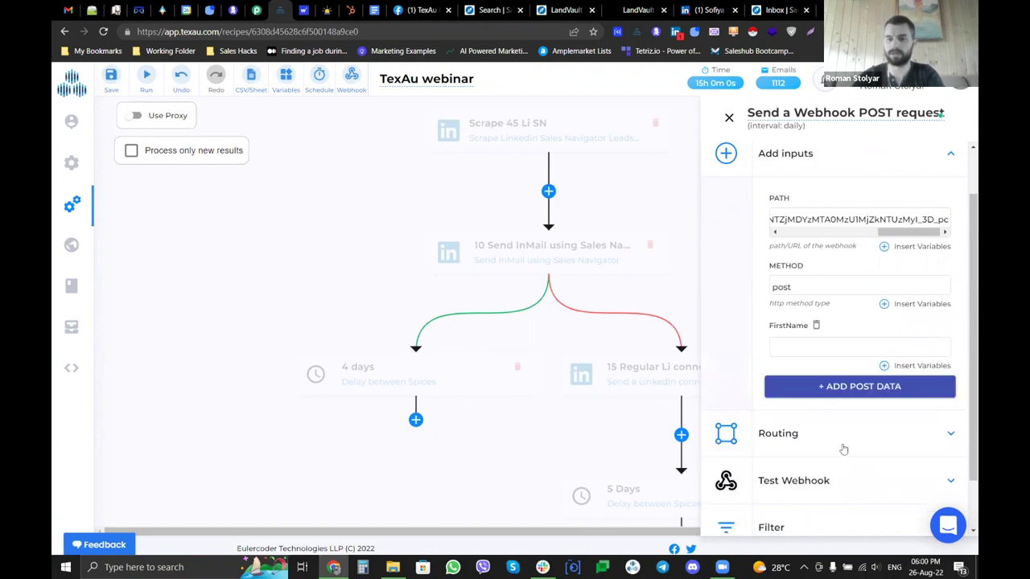
- Add a second post data key named email to the webhook request
click(843, 396)
text(email)
scroll(845, 410, down, 2)
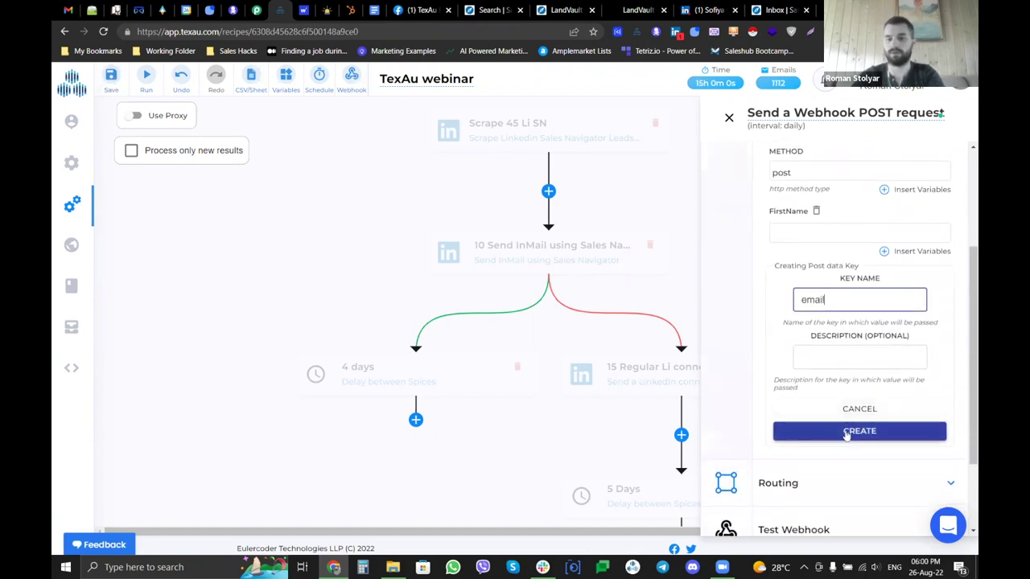
click(842, 436)
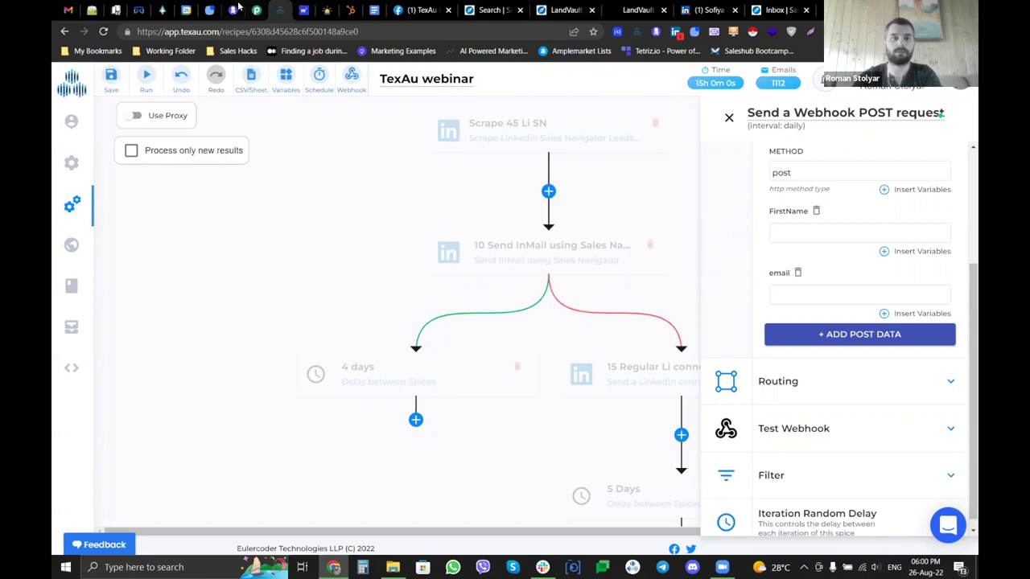
- Return to the Pabbly Connect workflow and set its second step to Gmail with the Send Email action event
scroll(530, 355, down, 10)
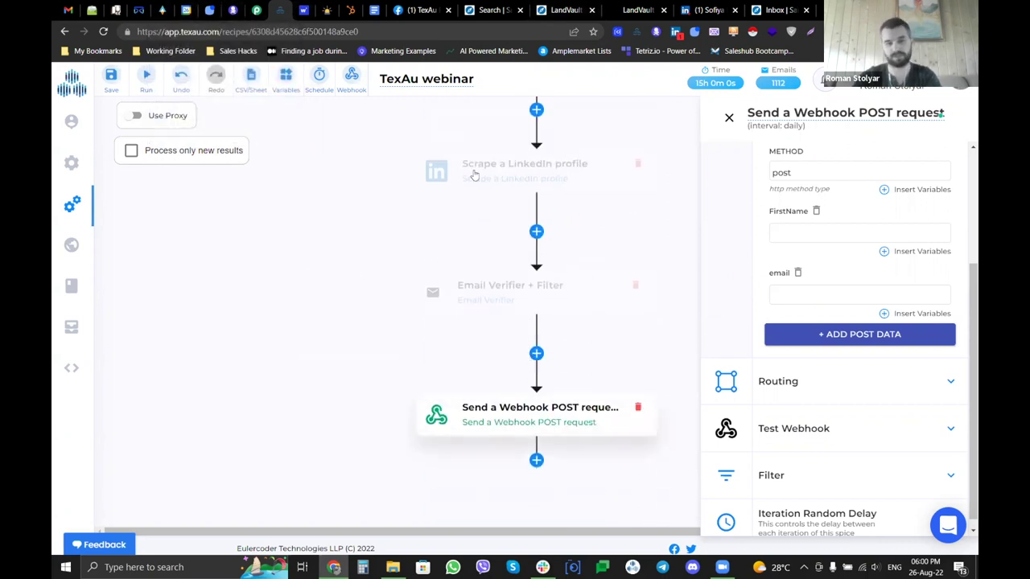
click(260, 7)
scroll(416, 351, down, 2)
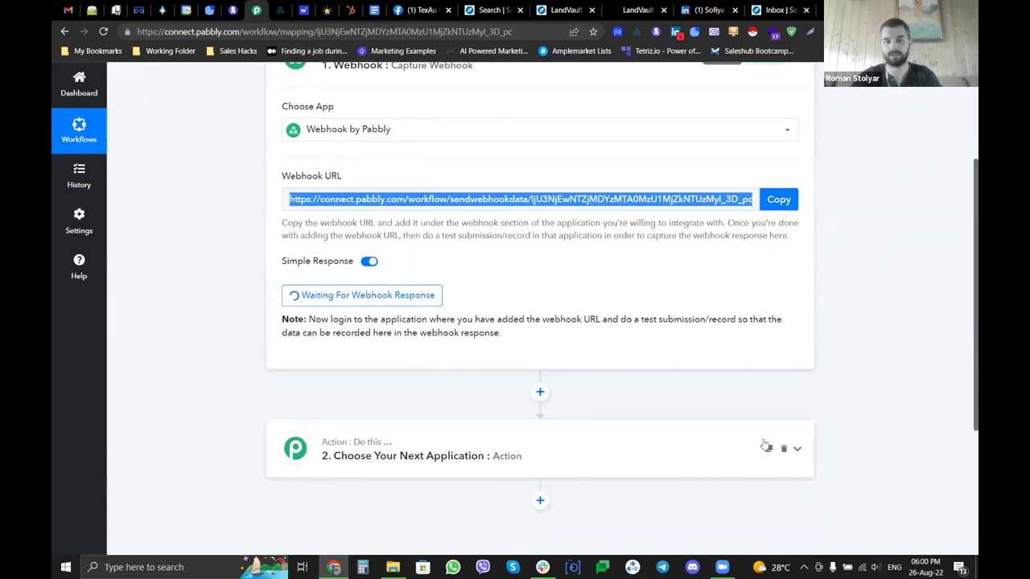
click(797, 449)
scroll(455, 369, down, 2)
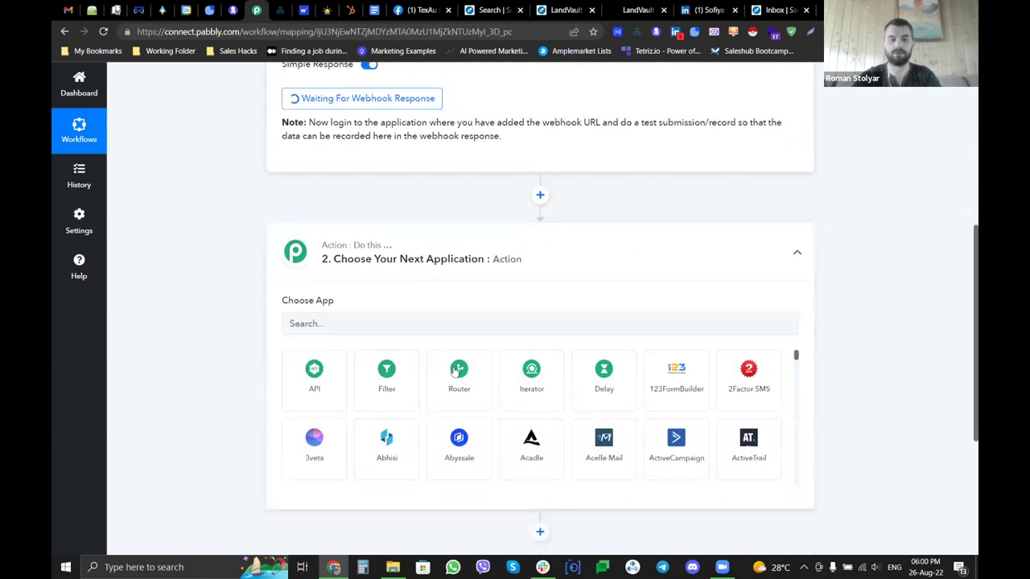
click(435, 322)
text(gmail)
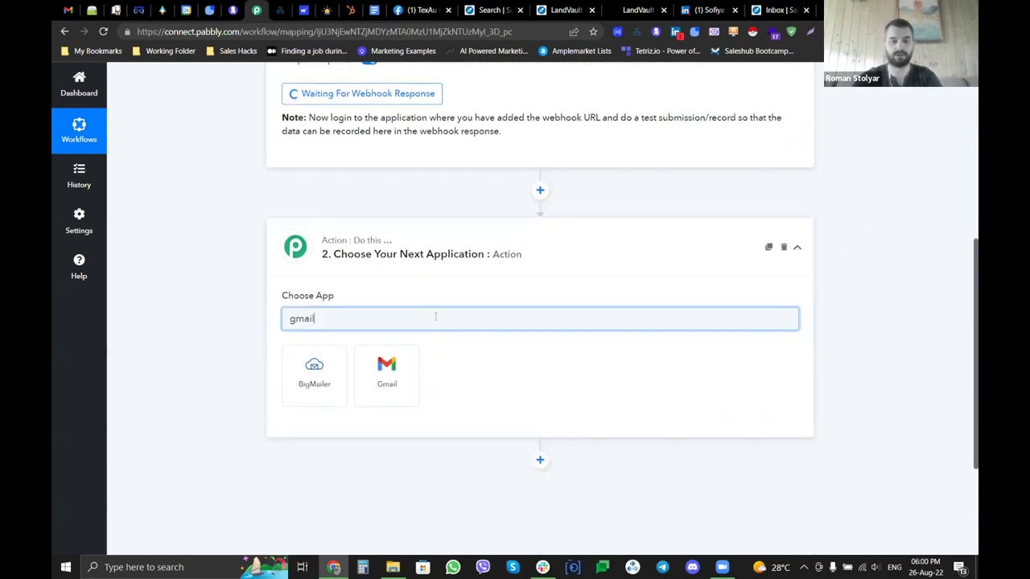
click(406, 364)
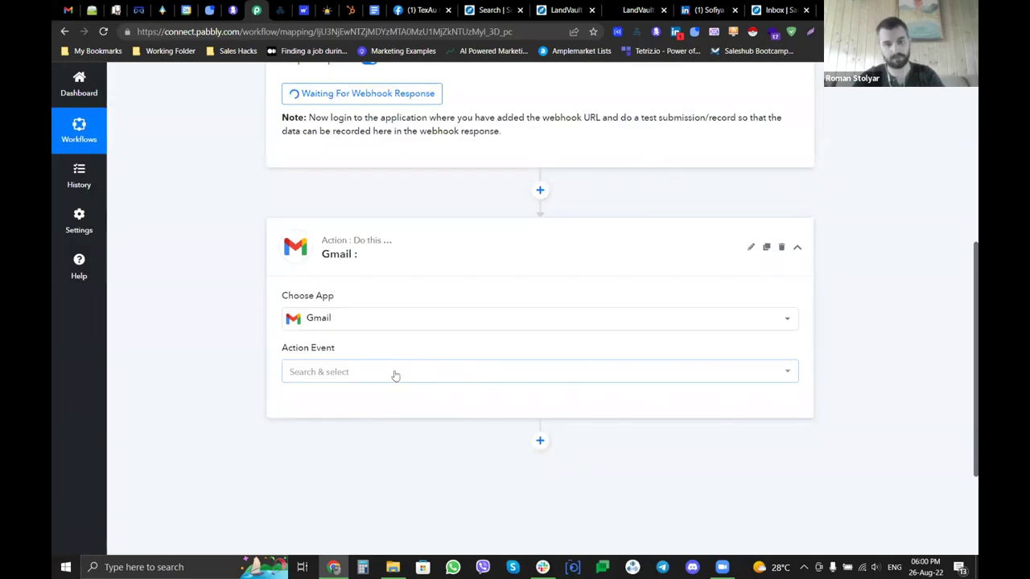
click(395, 375)
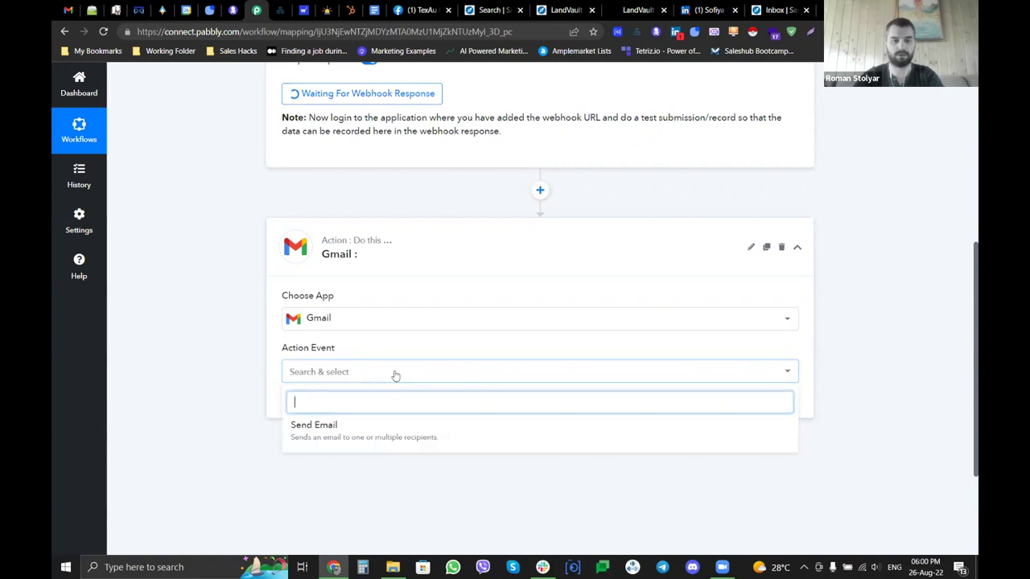
click(386, 437)
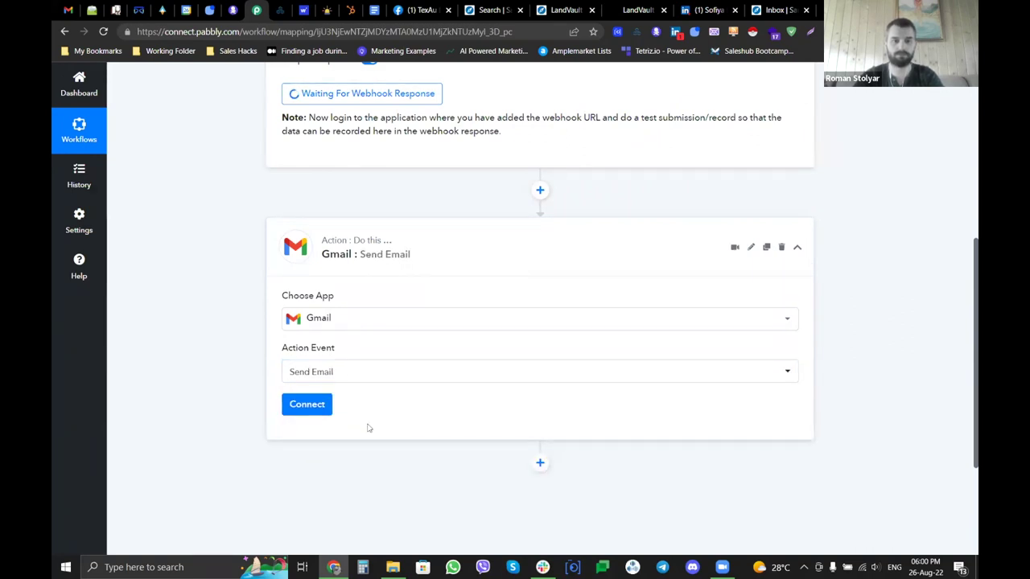
scroll(397, 247, up, 1)
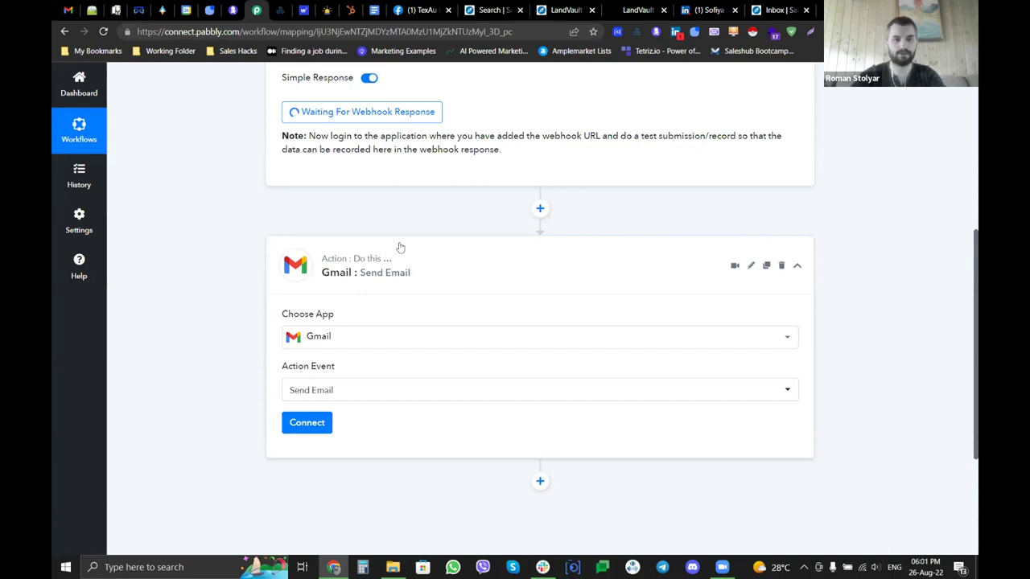
scroll(399, 247, down, 3)
click(539, 276)
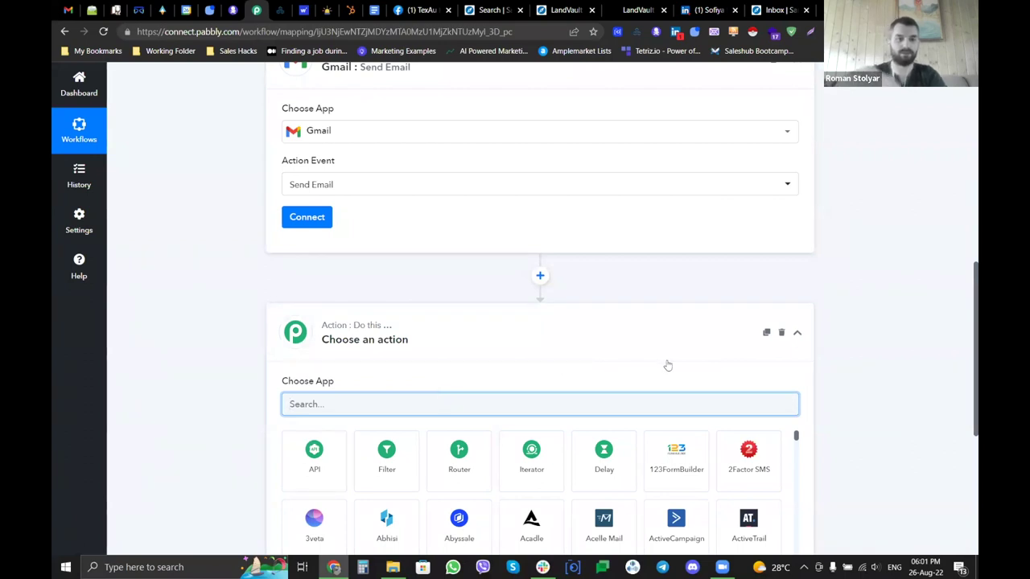
click(797, 332)
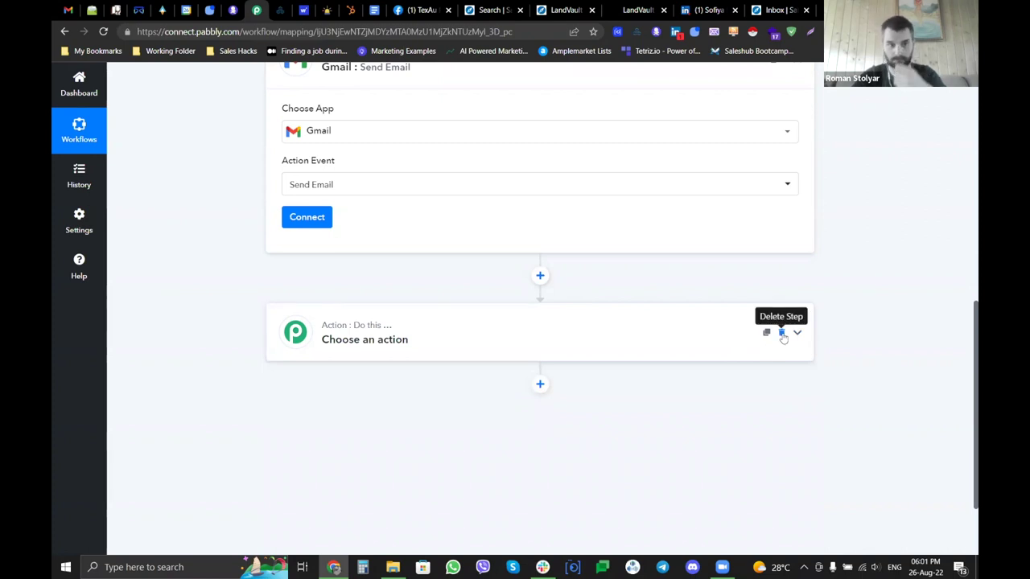
click(781, 333)
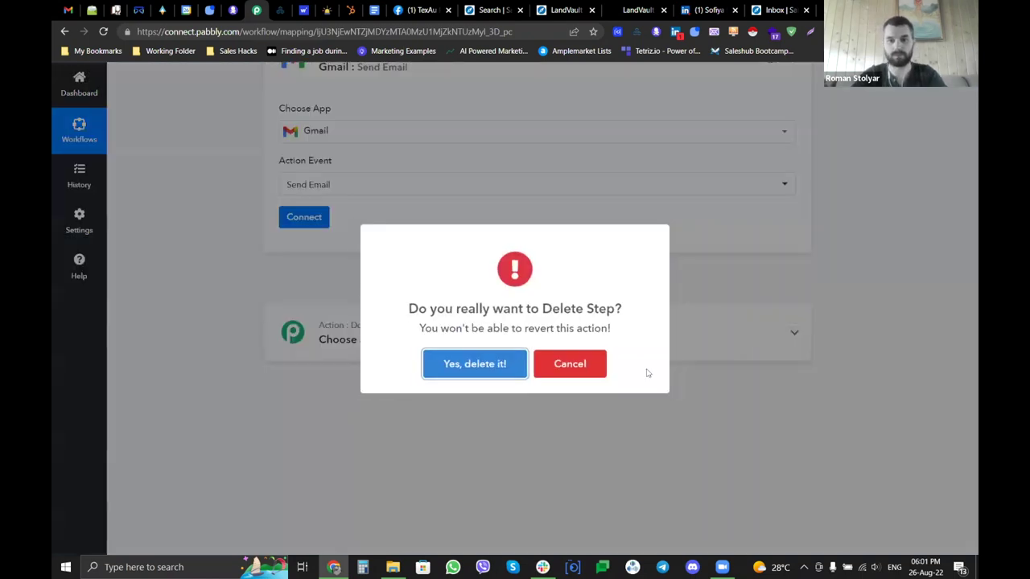
click(491, 379)
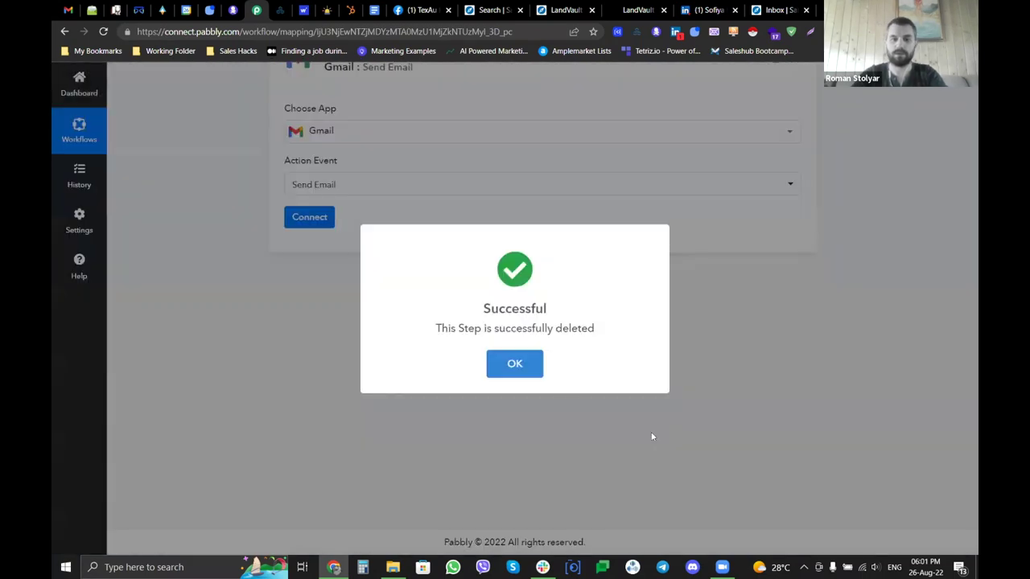
click(523, 372)
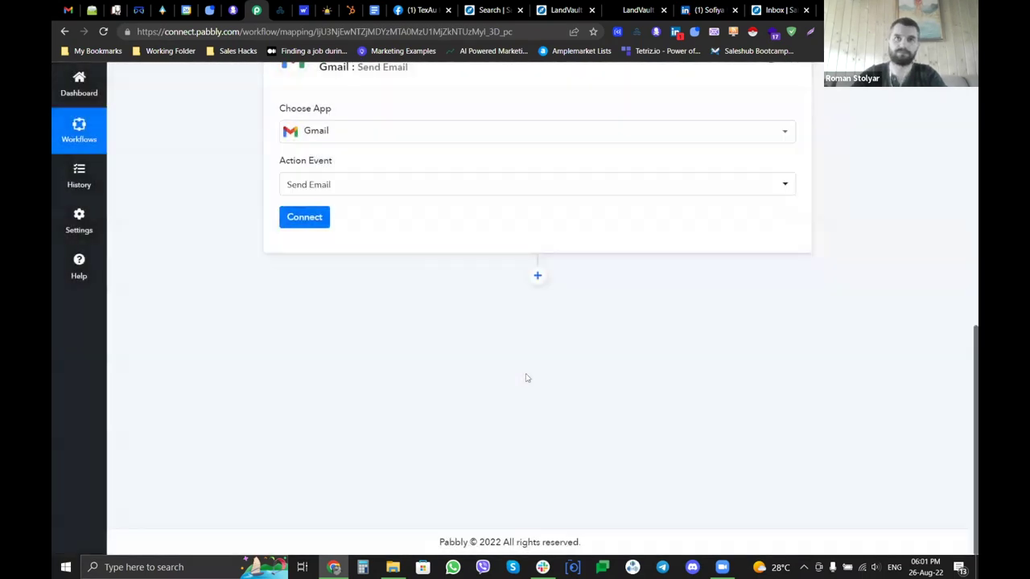
- Insert a MailChimp action between the webhook trigger and the Gmail step, using the Add Member to Segment action event
scroll(527, 378, up, 2)
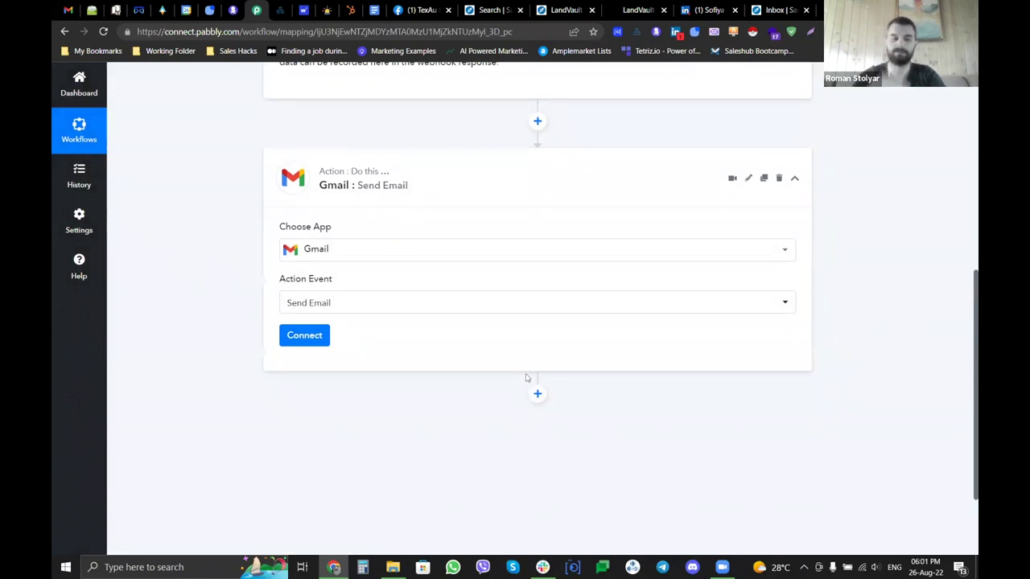
scroll(570, 211, up, 4)
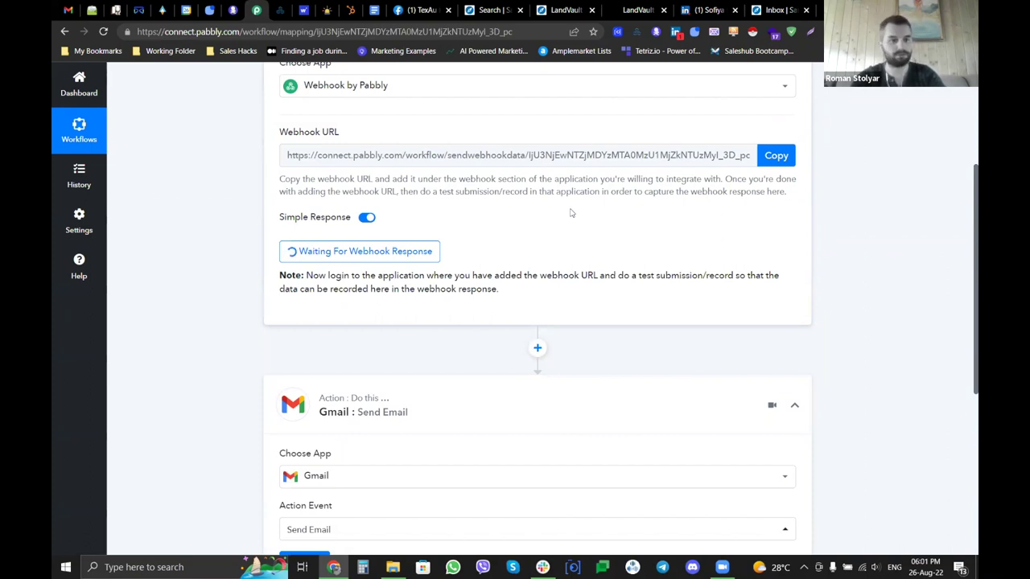
scroll(571, 213, down, 4)
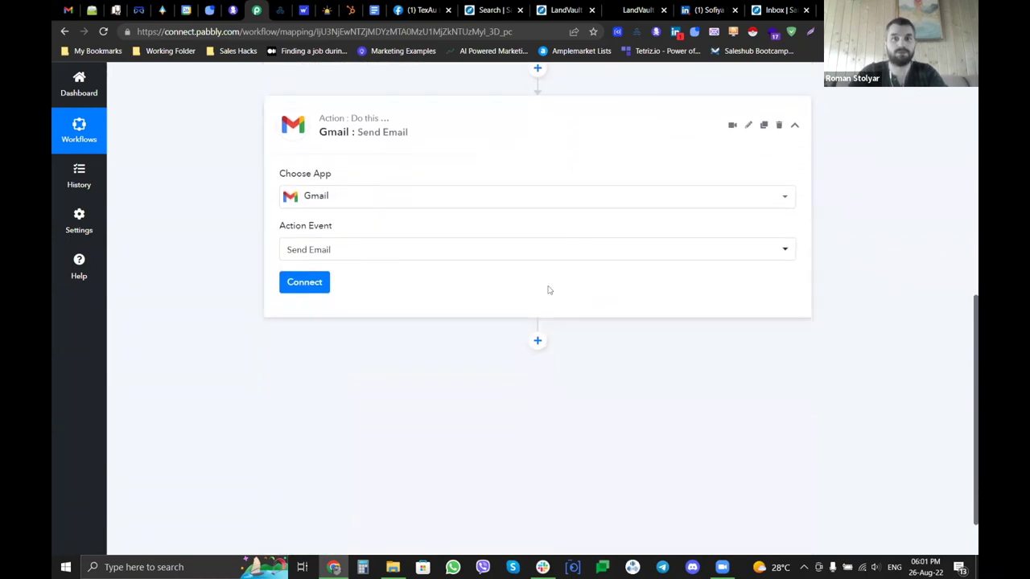
scroll(551, 153, up, 1)
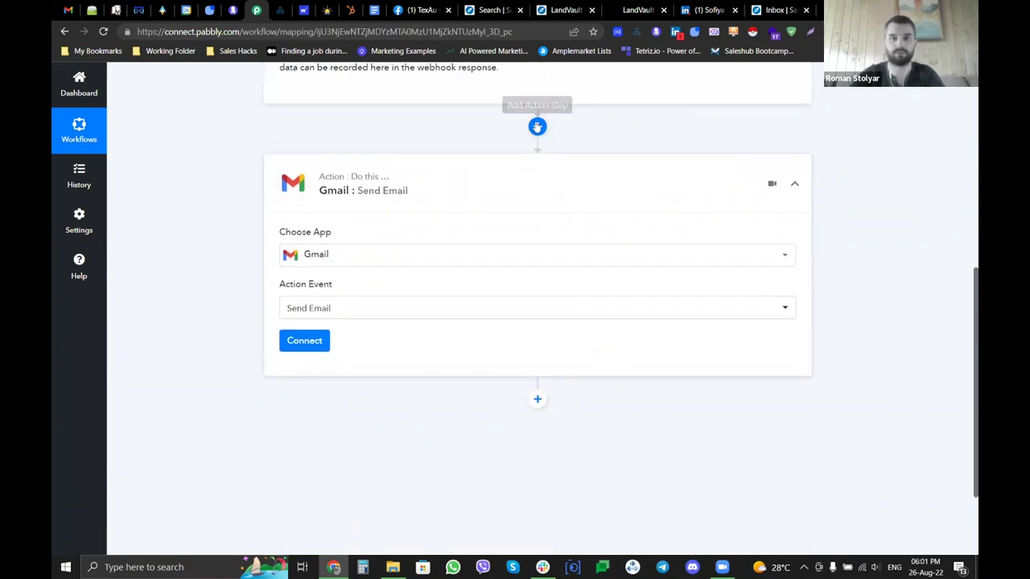
click(537, 127)
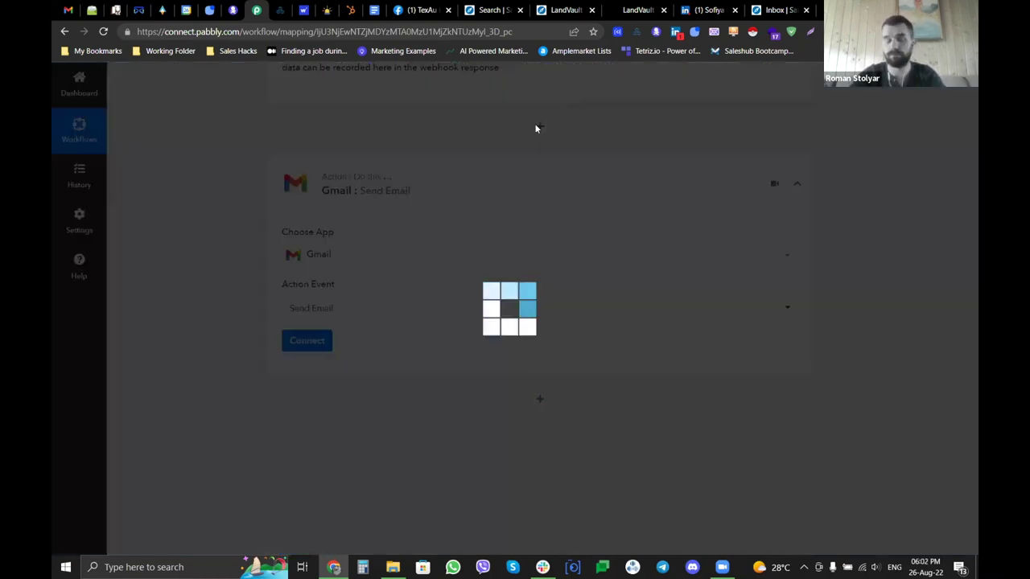
text(mailch)
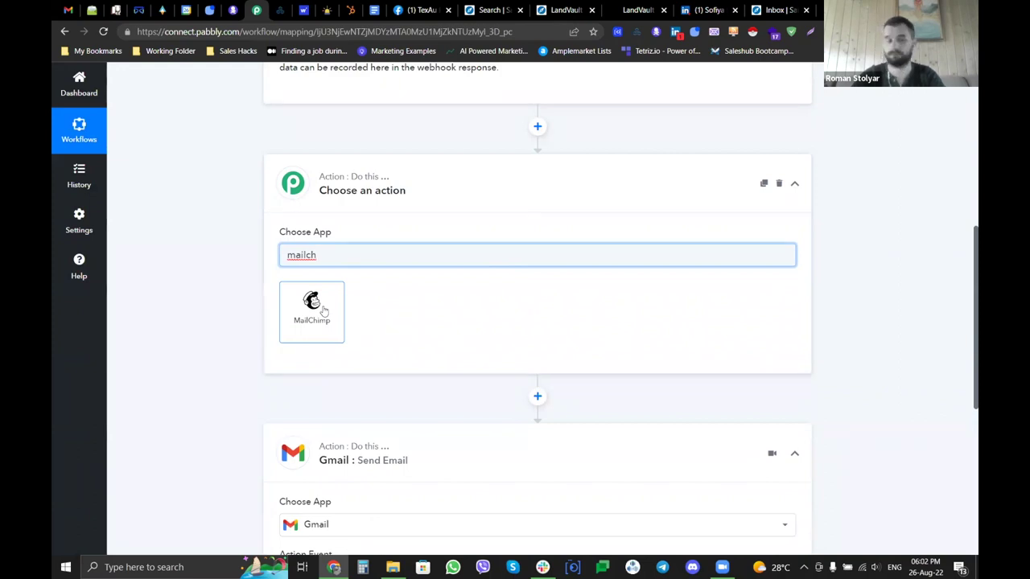
click(323, 310)
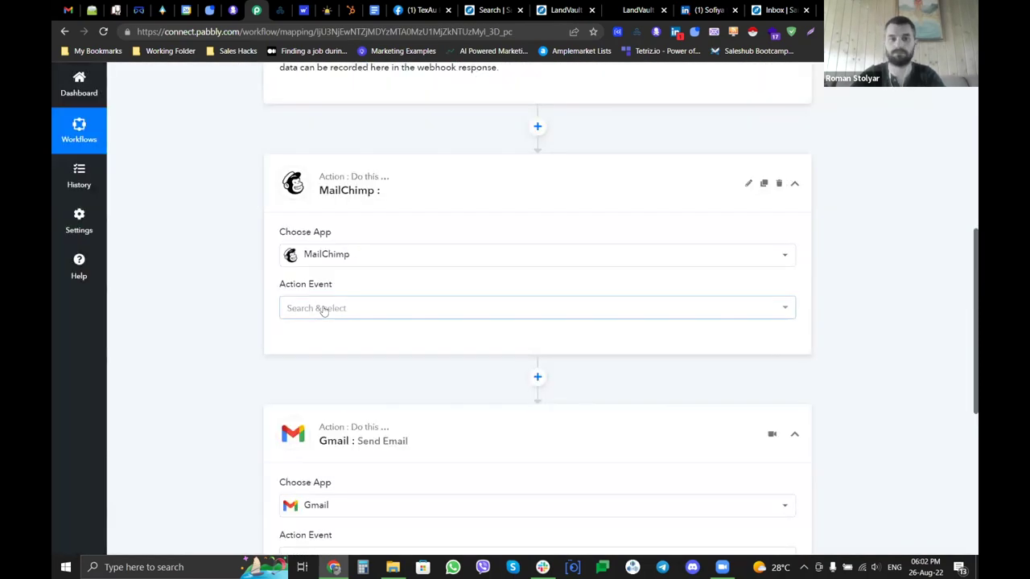
click(395, 306)
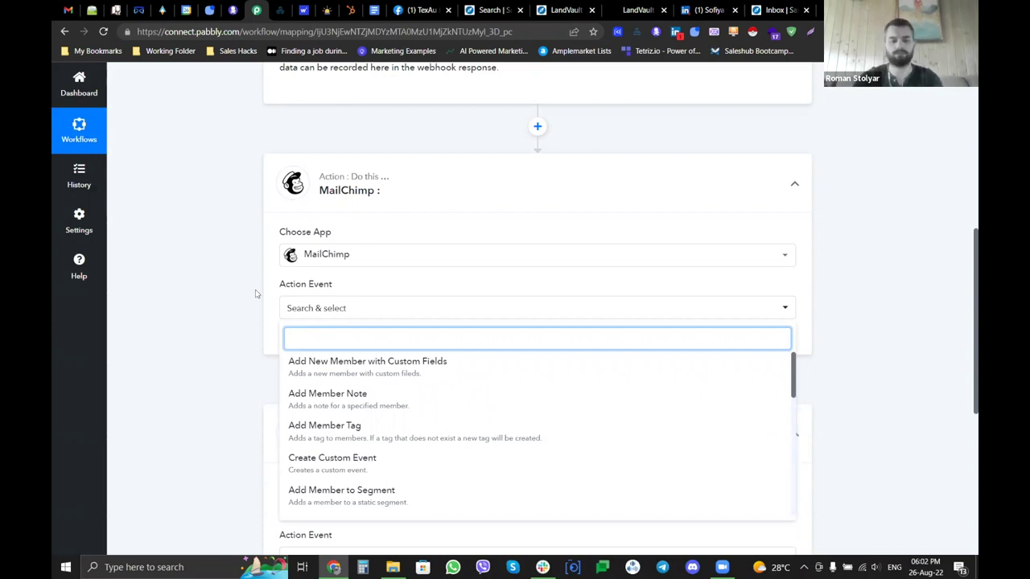
click(288, 497)
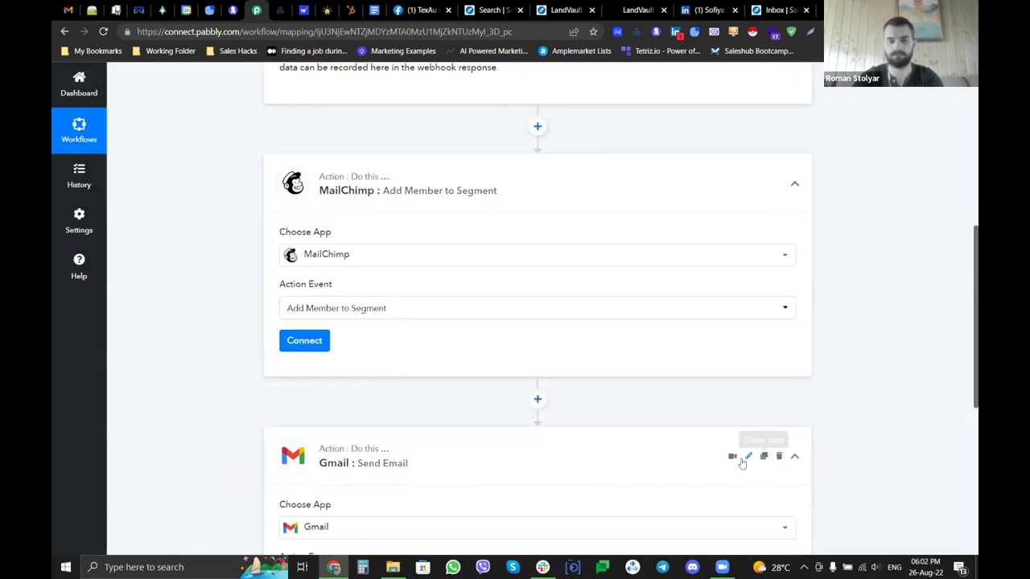
- Delete the Gmail Send Email step from the workflow
click(778, 456)
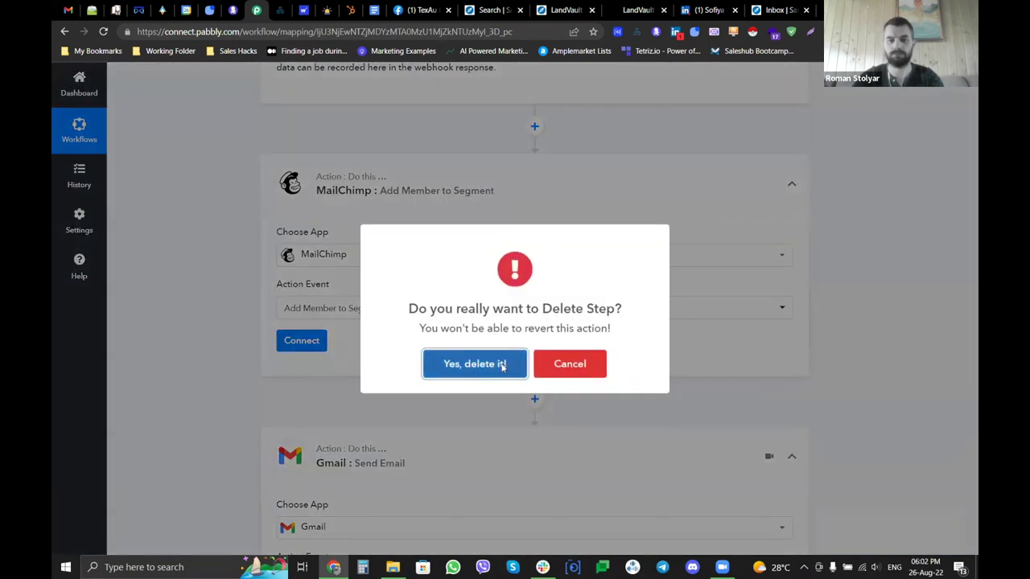
click(502, 364)
click(521, 363)
- Add an action step after MailChimp and choose Reply as its app
click(541, 398)
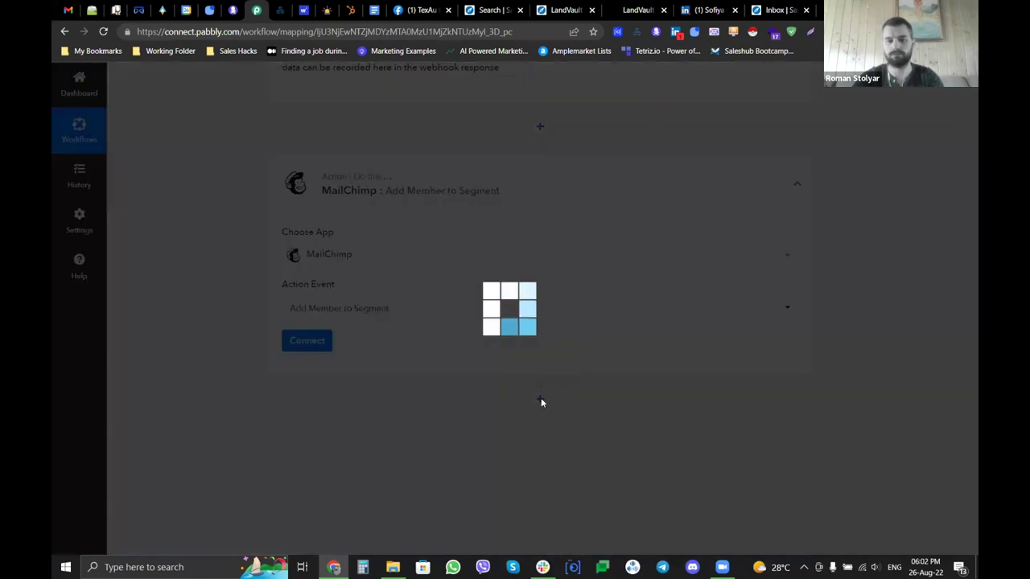
scroll(379, 409, down, 2)
text(reply)
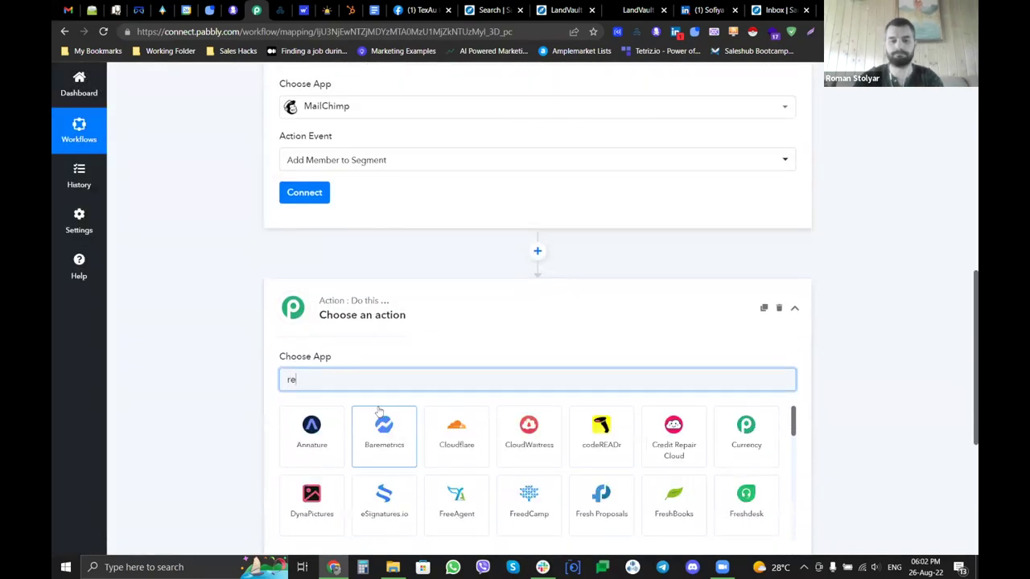
click(320, 432)
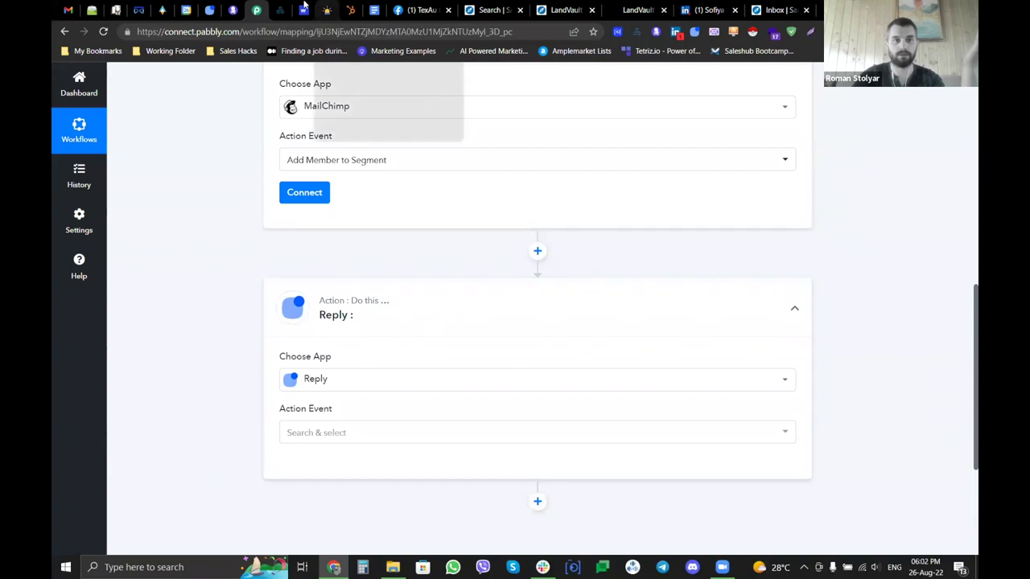
- Switch to the TexAu recipe and add an Exit Recipe spice after the Add a Lead in a Campaign On Replyio spice
click(279, 10)
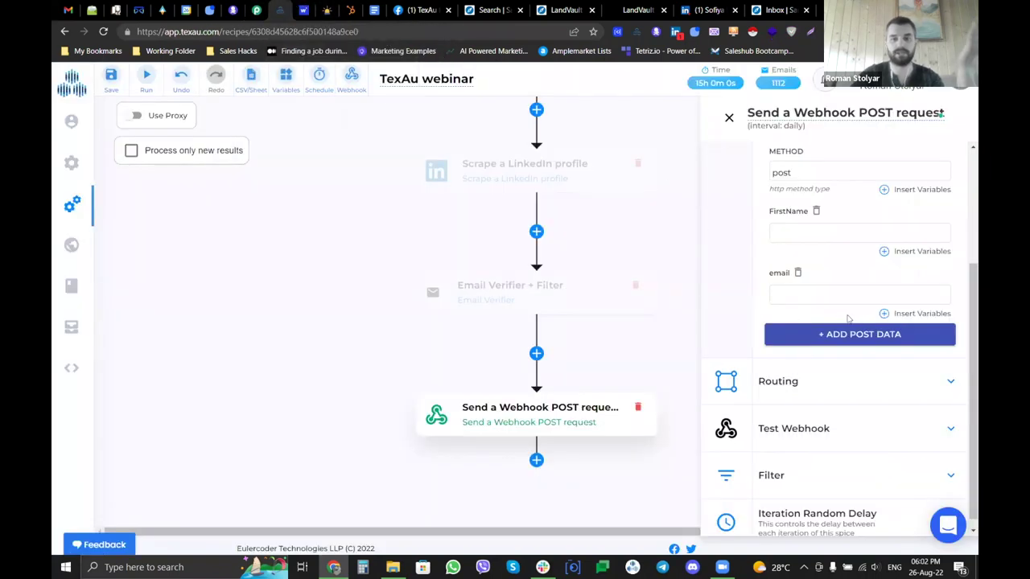
click(257, 10)
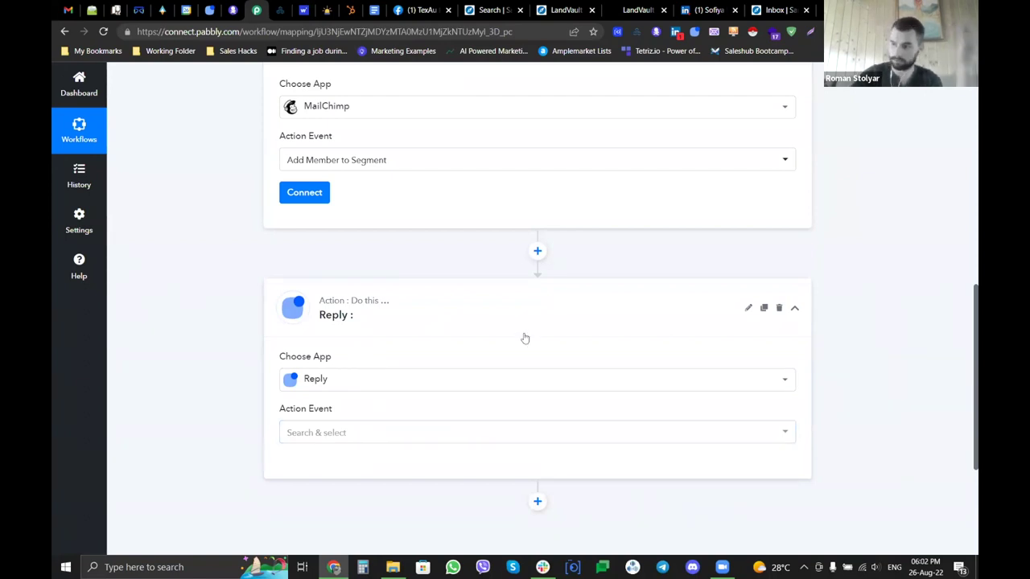
click(284, 8)
click(729, 125)
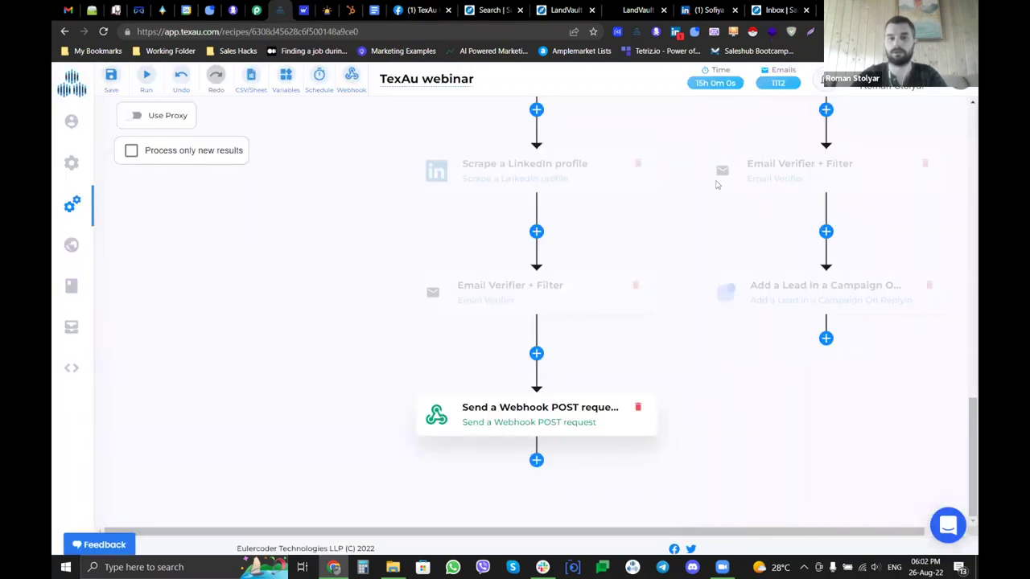
scroll(704, 387, up, 3)
scroll(804, 388, down, 3)
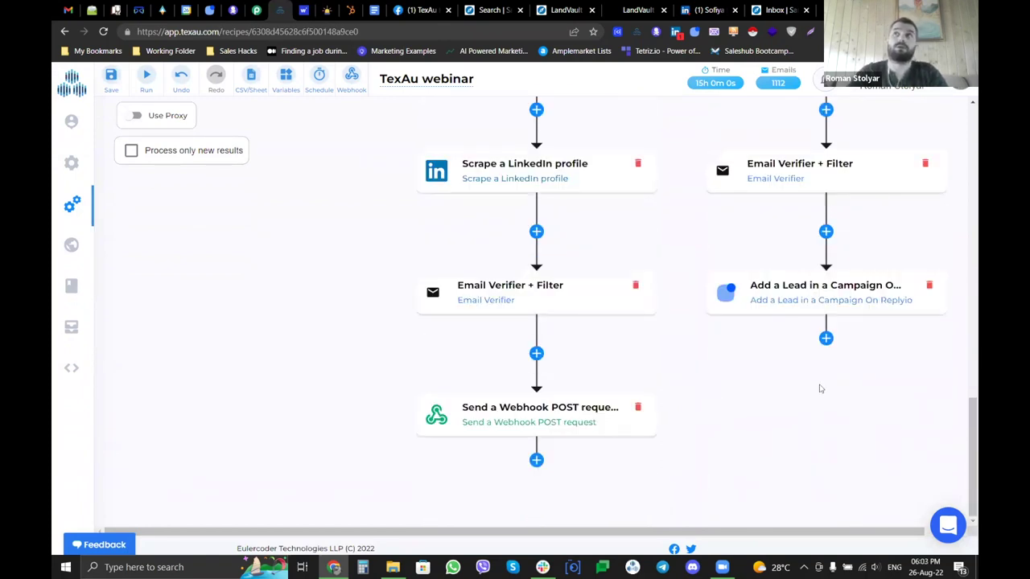
click(825, 338)
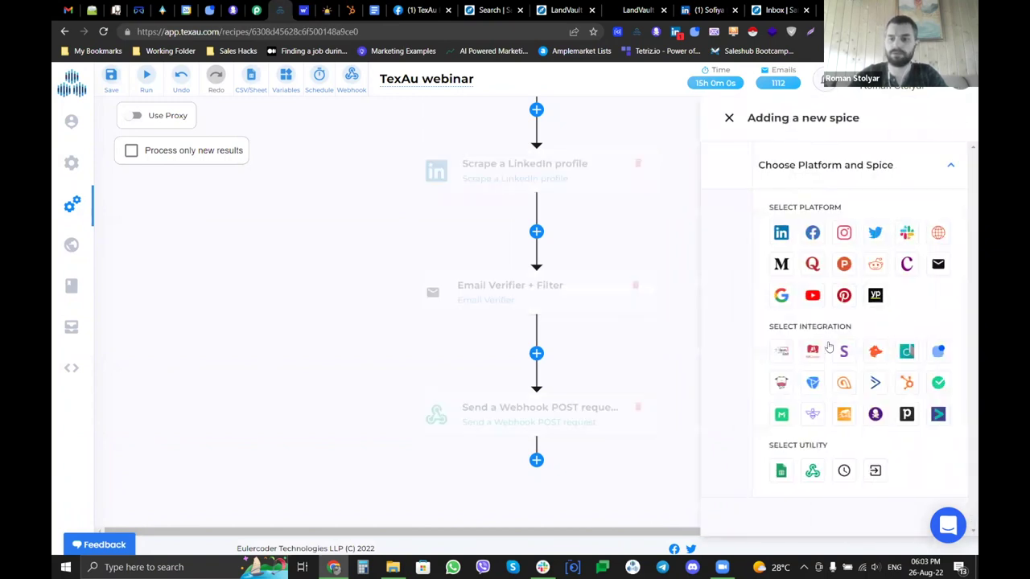
click(875, 471)
click(868, 505)
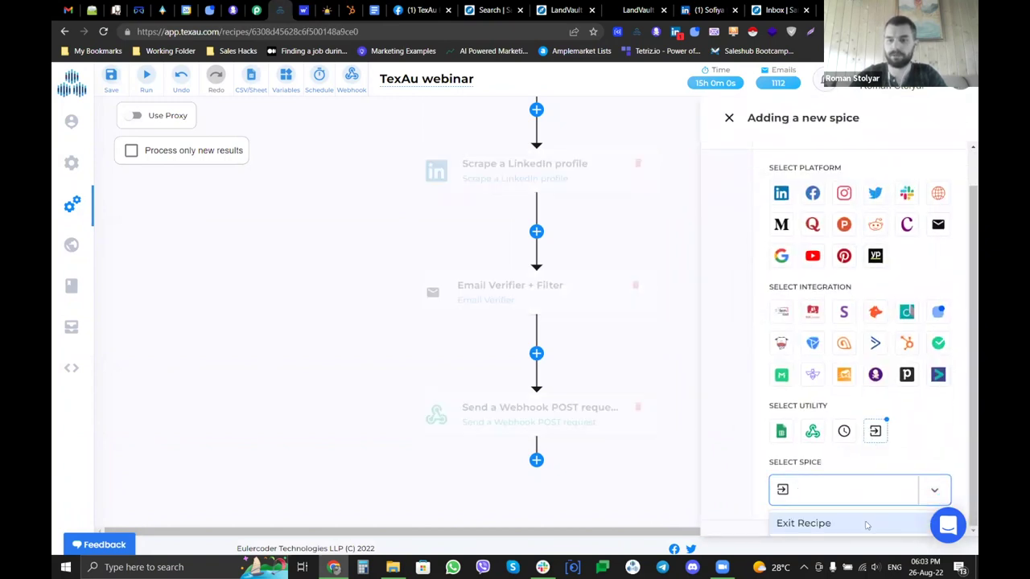
click(868, 525)
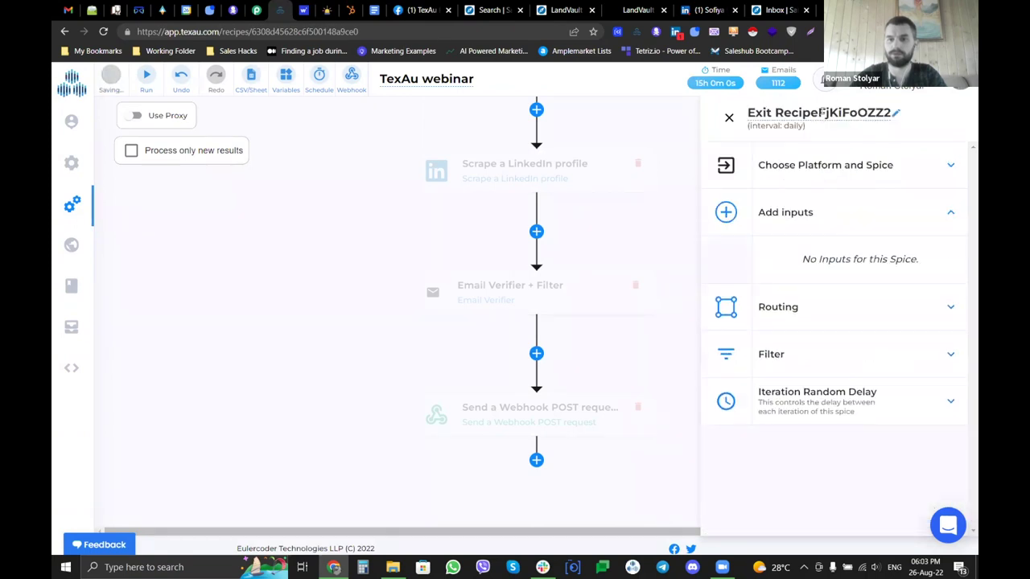
- Shorten the new exit spice's name to Exit Recipe and close its settings
drag(821, 113, 903, 119)
key(BackSpace)
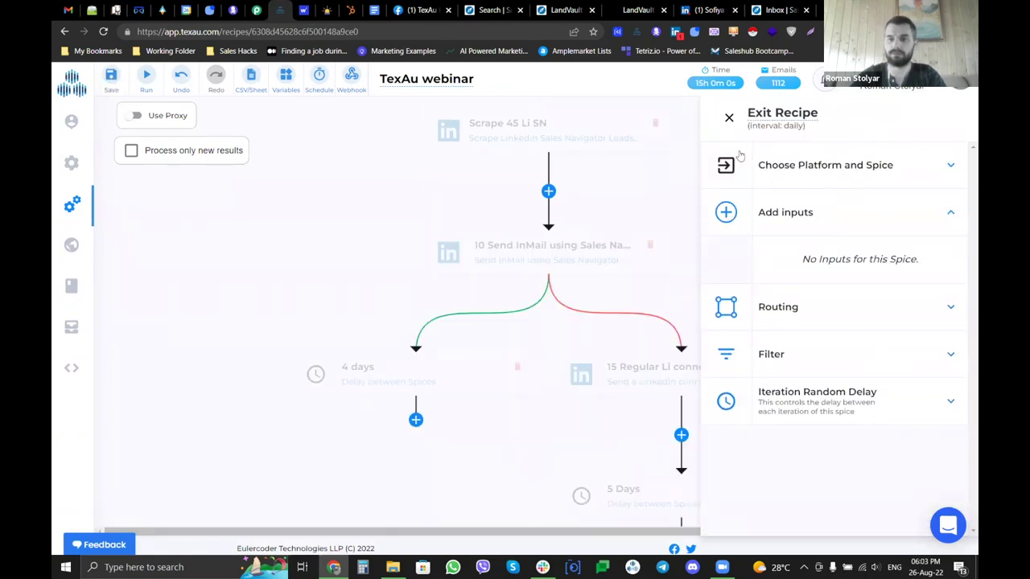
click(732, 118)
scroll(774, 255, down, 10)
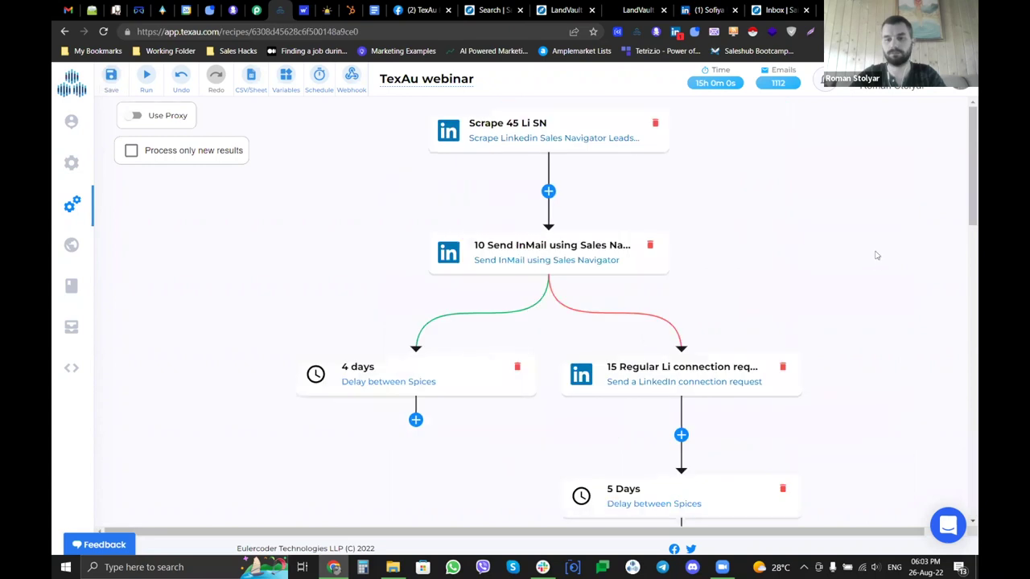
click(416, 420)
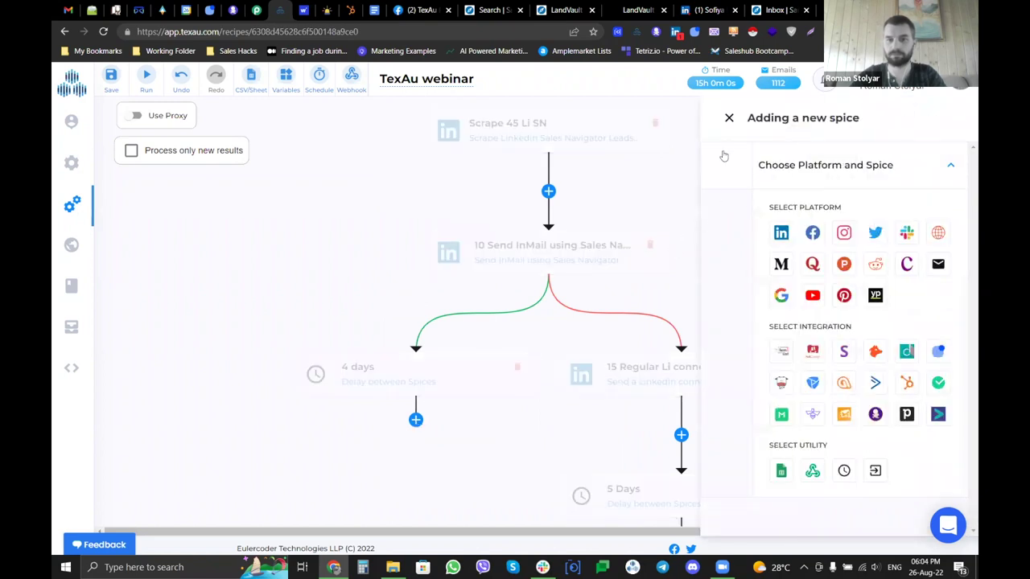
click(728, 117)
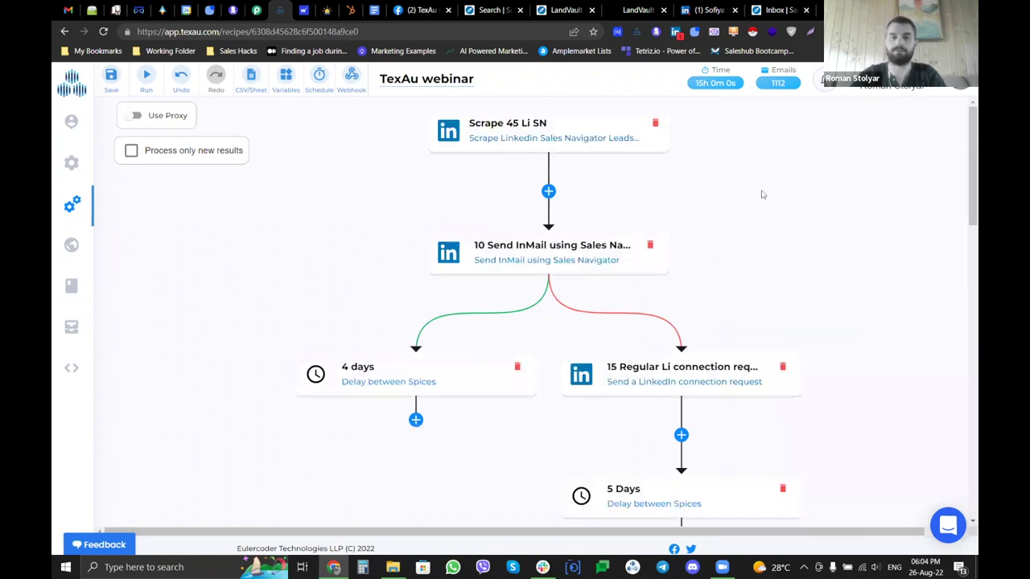
scroll(763, 194, down, 15)
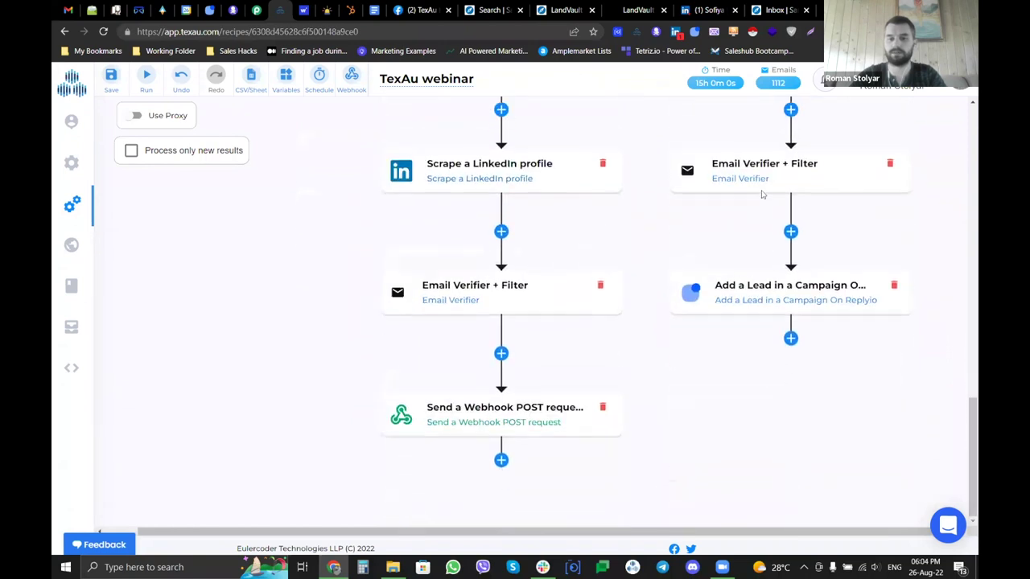
scroll(763, 195, up, 15)
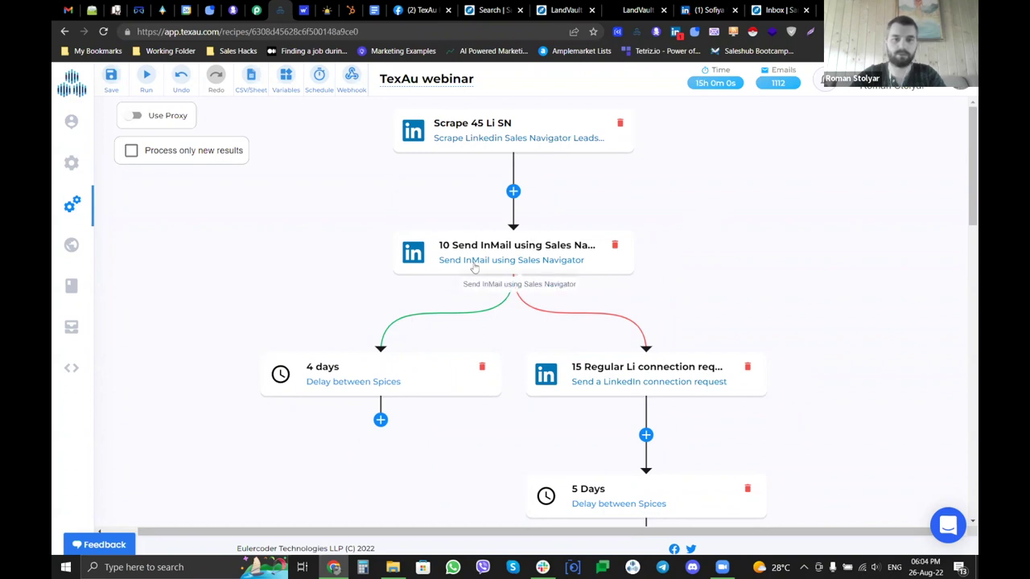
- Add a Send InMail using Sales Navigator spice after the 4 days delay on the success branch of the first InMail
click(380, 420)
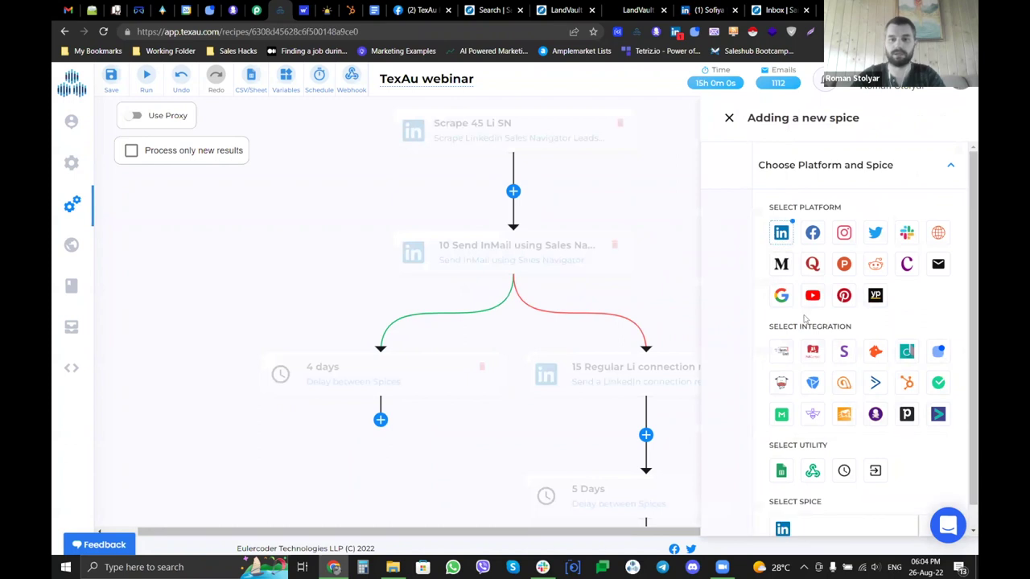
scroll(804, 319, down, 1)
click(855, 507)
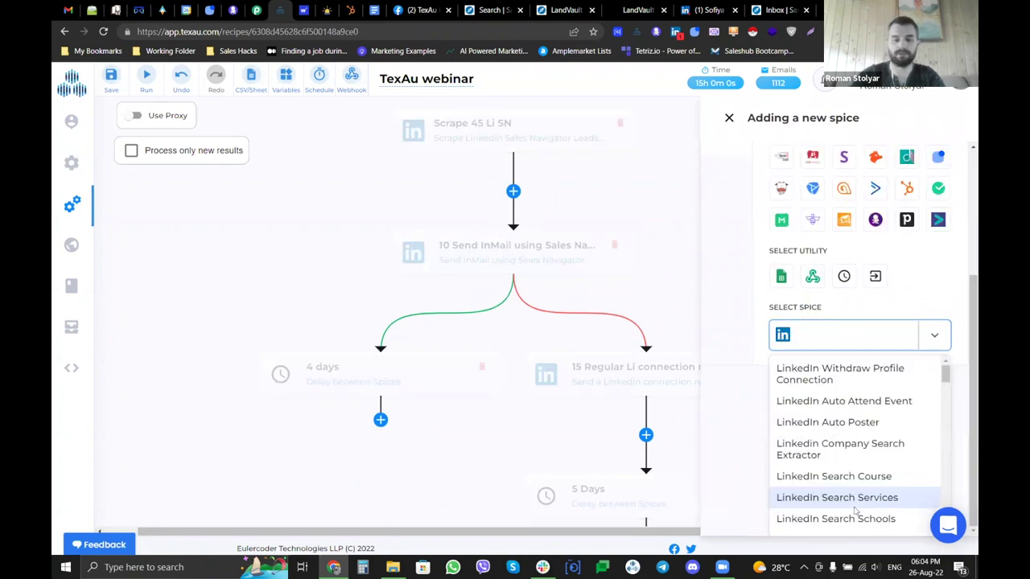
text(inmail)
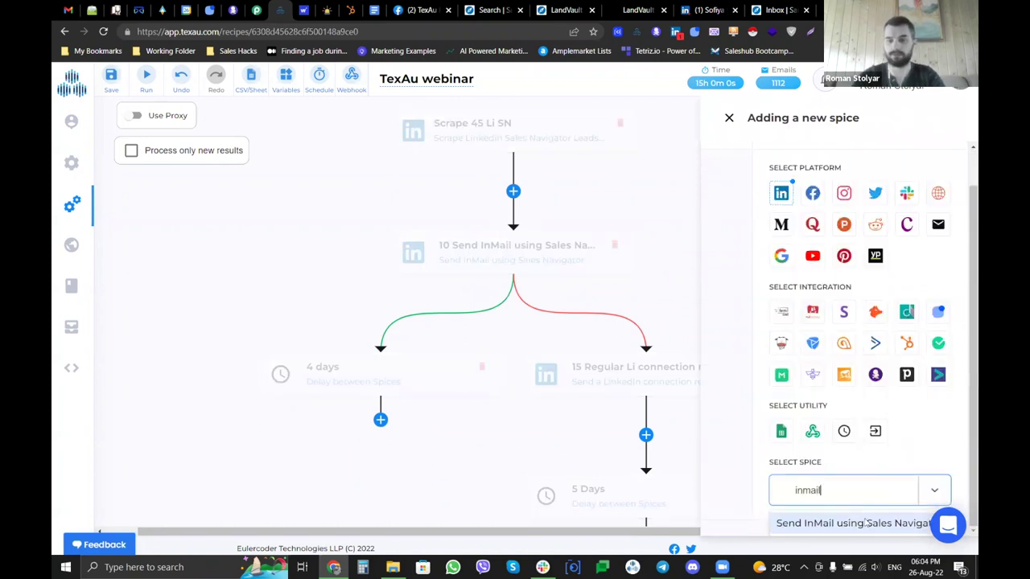
click(865, 523)
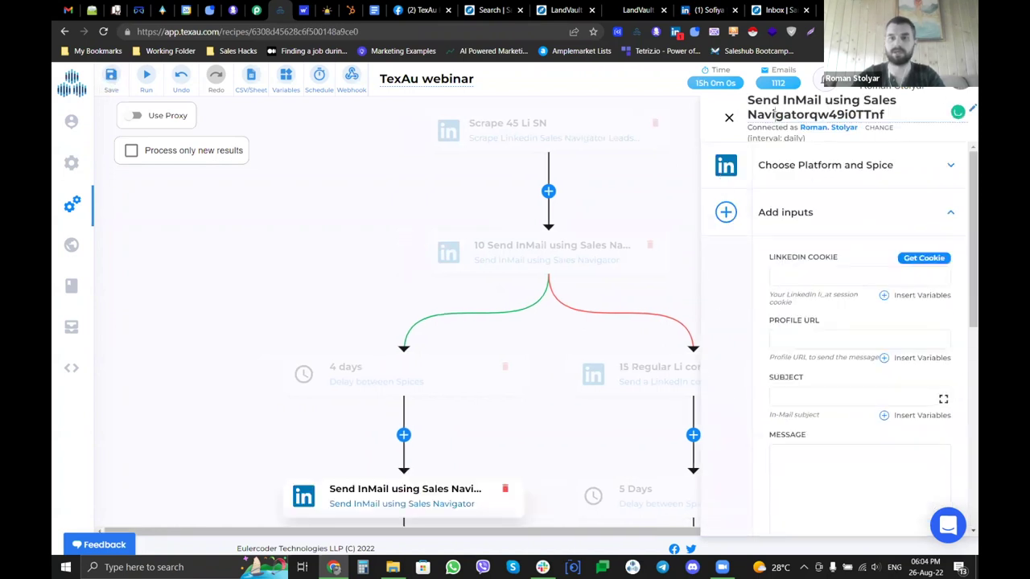
- Rename the new InMail spice to 2 Send InMail and insert profileUrl from the 10 Send InMail spice as its profile URL
drag(812, 100, 885, 115)
key(BackSpace)
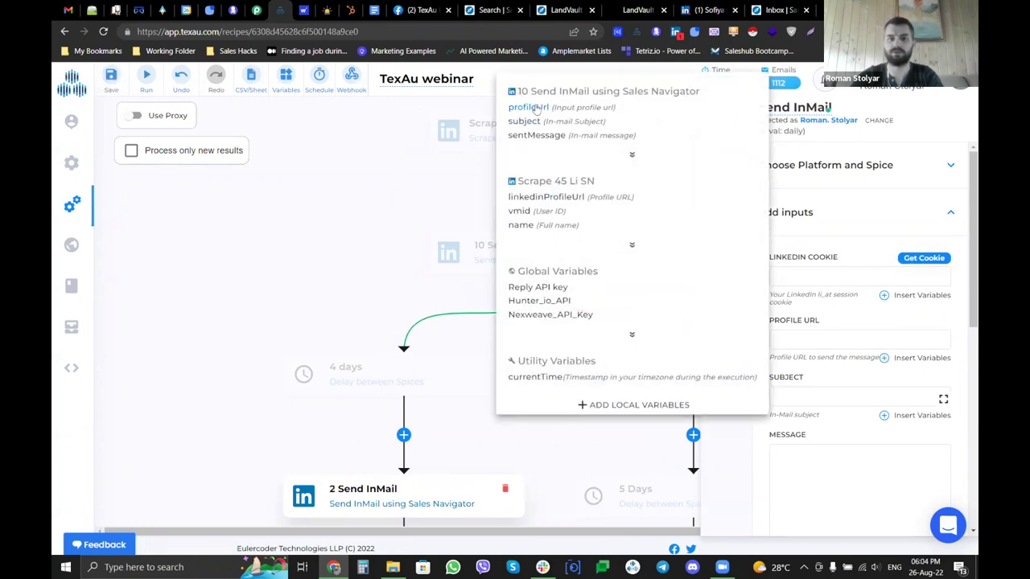
click(536, 108)
- Enable reply detection for the 2 Send InMail spice and close its settings
scroll(792, 362, down, 4)
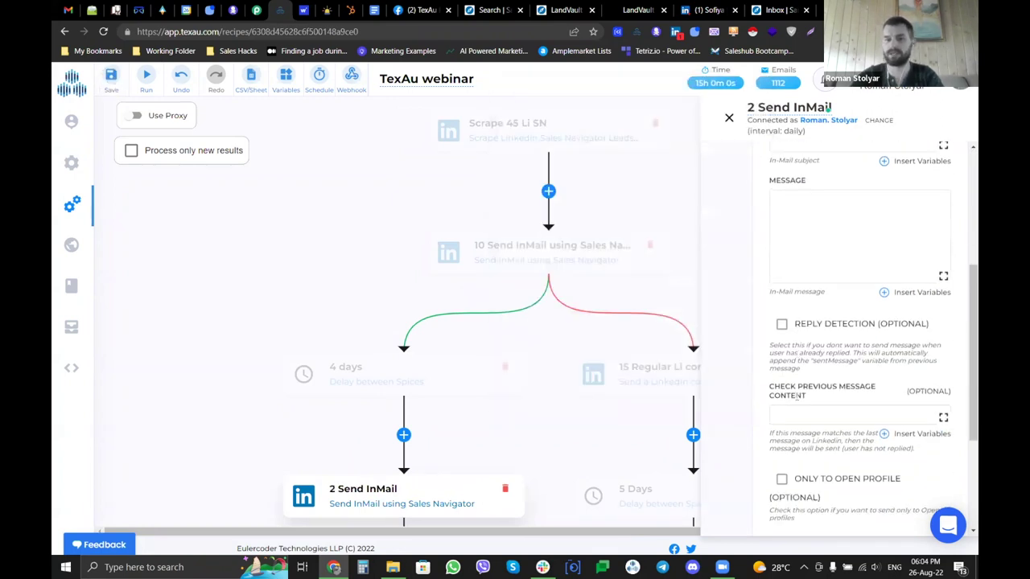
click(781, 280)
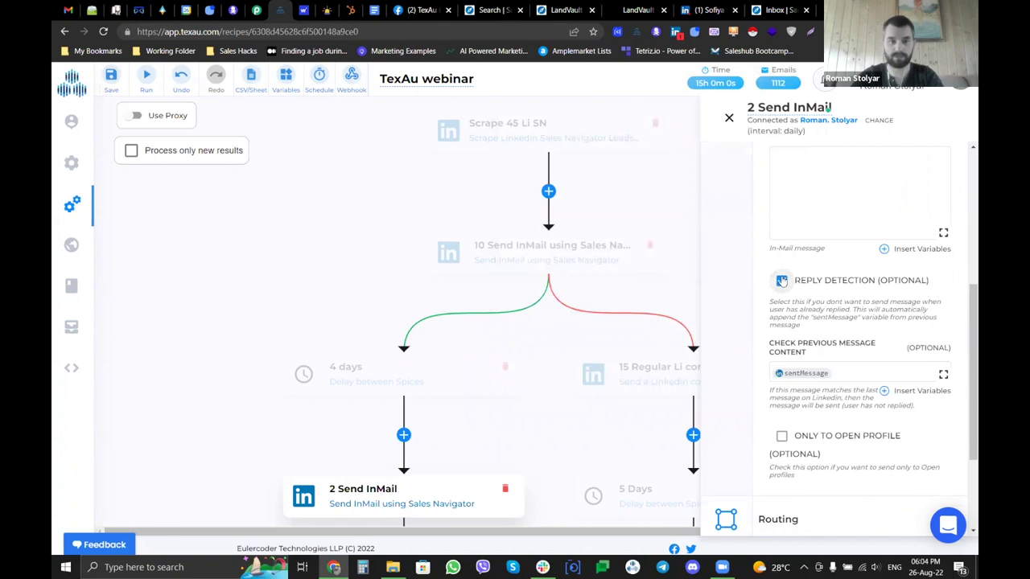
scroll(777, 372, down, 1)
click(781, 369)
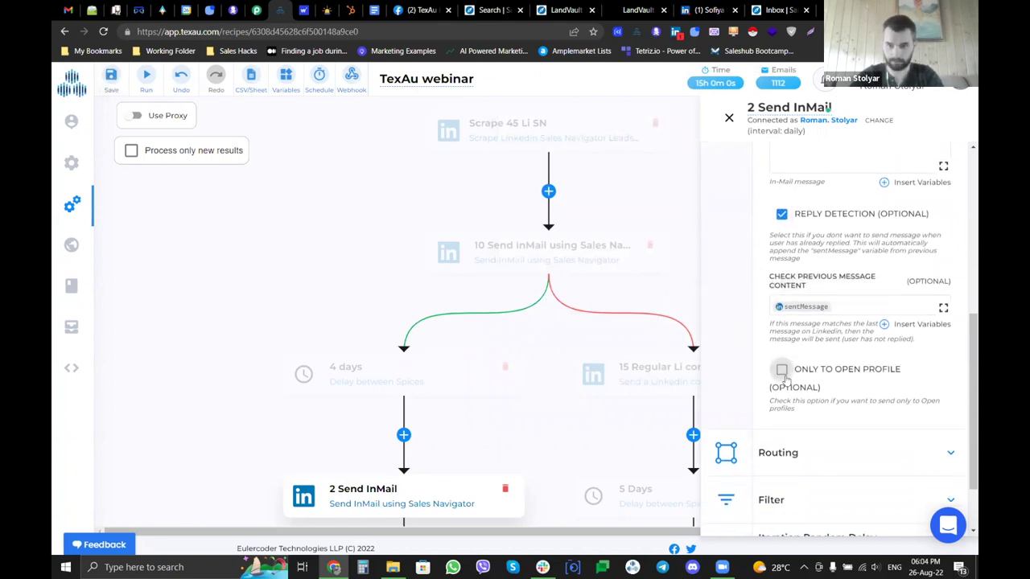
click(729, 117)
scroll(483, 287, down, 2)
scroll(481, 284, down, 1)
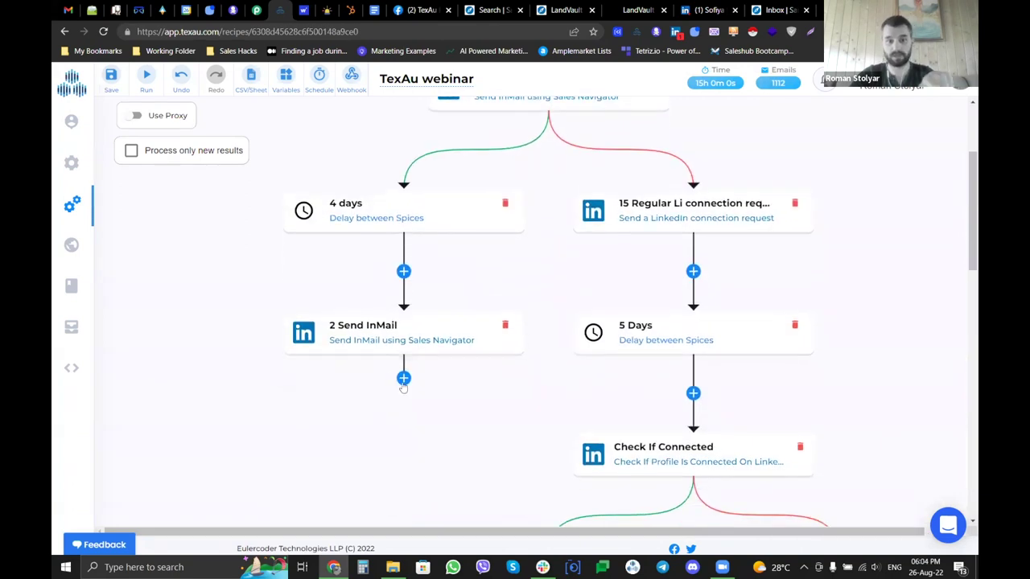
click(403, 379)
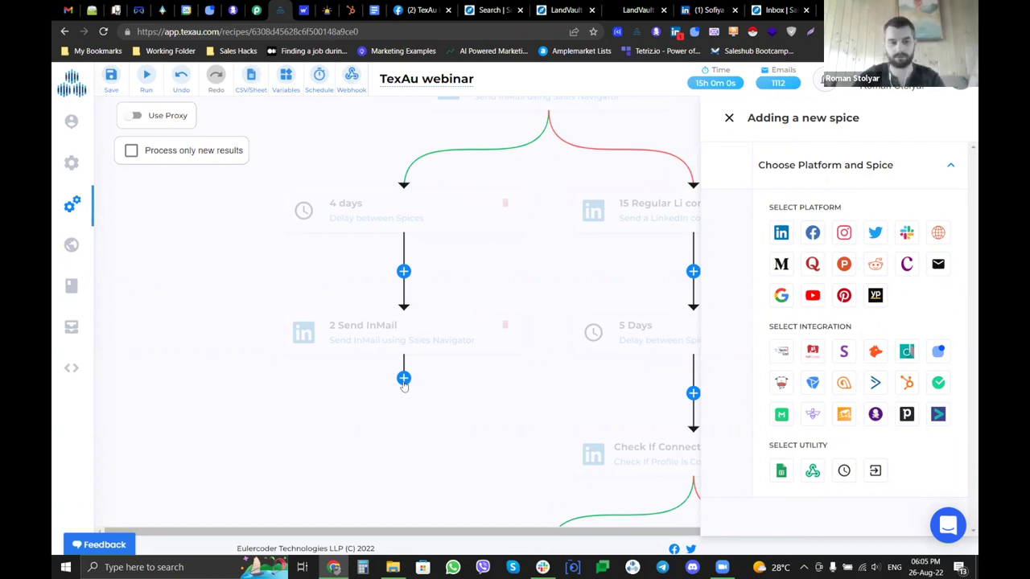
click(729, 117)
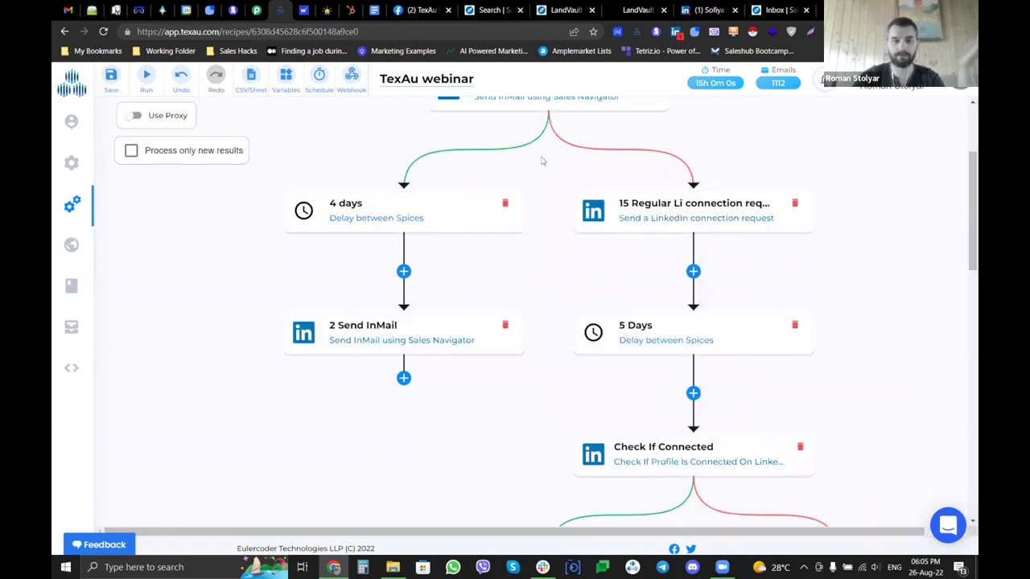
- Review the recipe's InMail, connection request and message branches, and shrink the page to fit more spices in view
scroll(542, 161, up, 2)
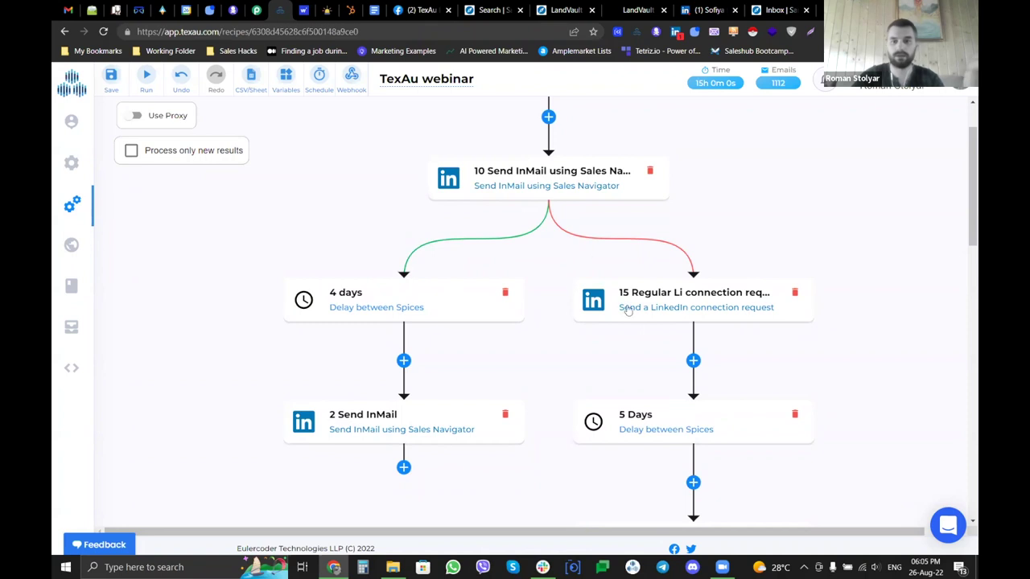
scroll(644, 328, down, 5)
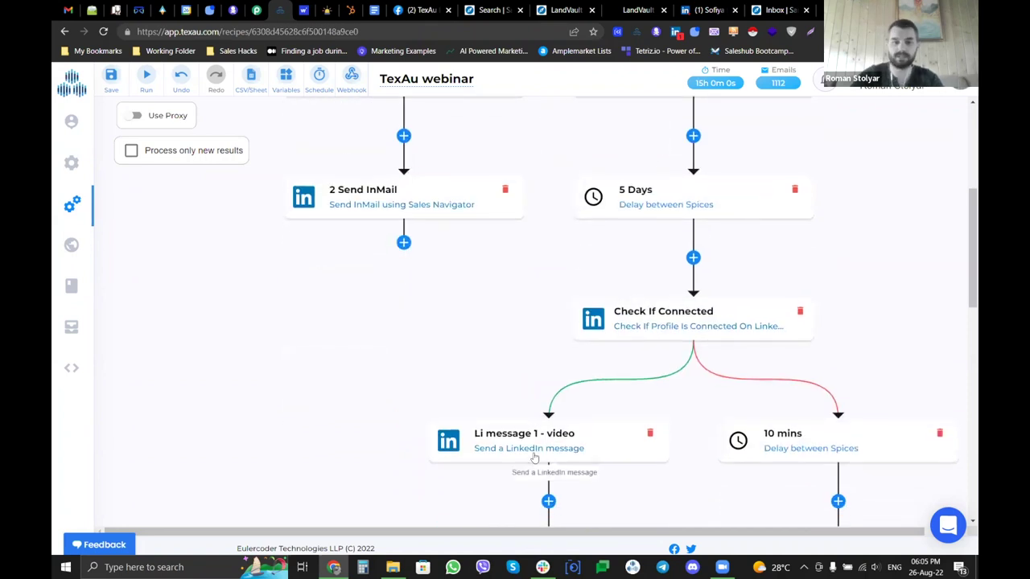
scroll(684, 273, down, 5)
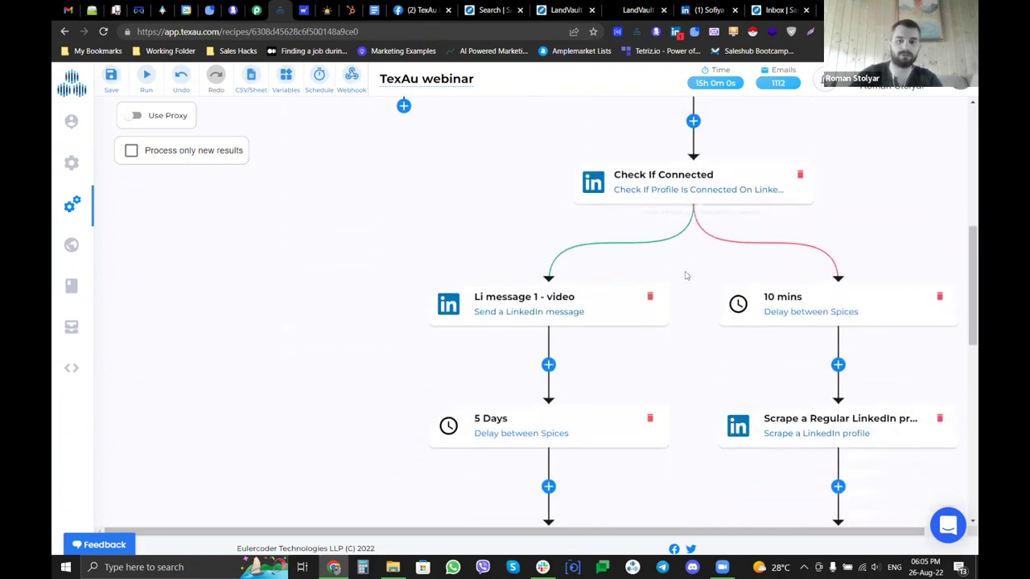
scroll(811, 443, down, 6)
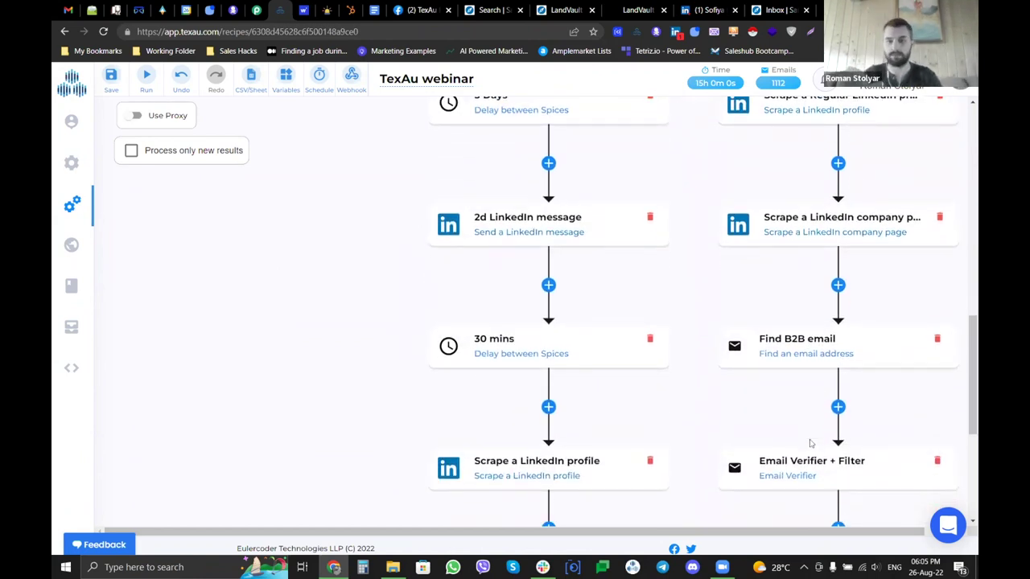
scroll(698, 421, up, 8)
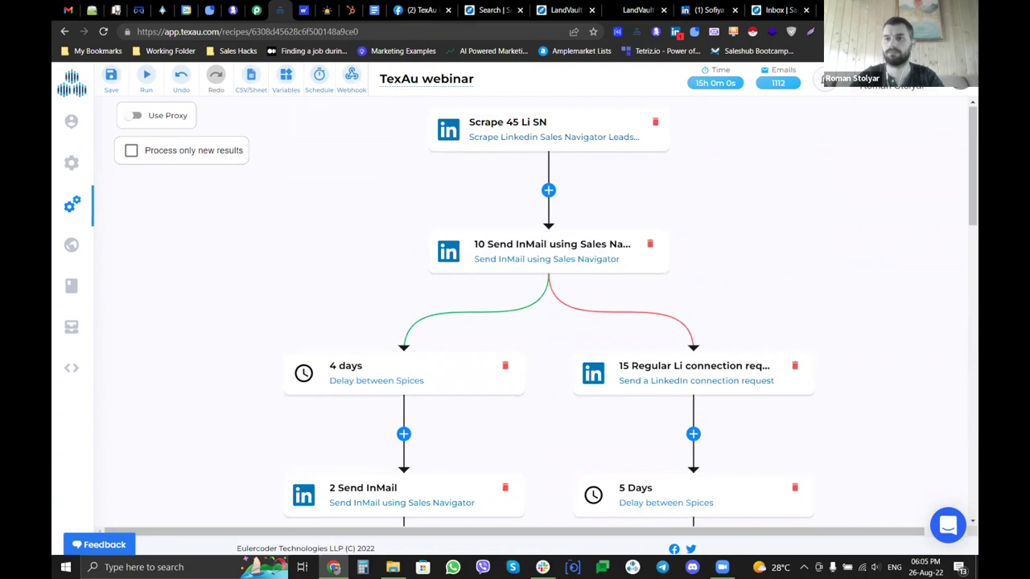
click(971, 31)
click(884, 146)
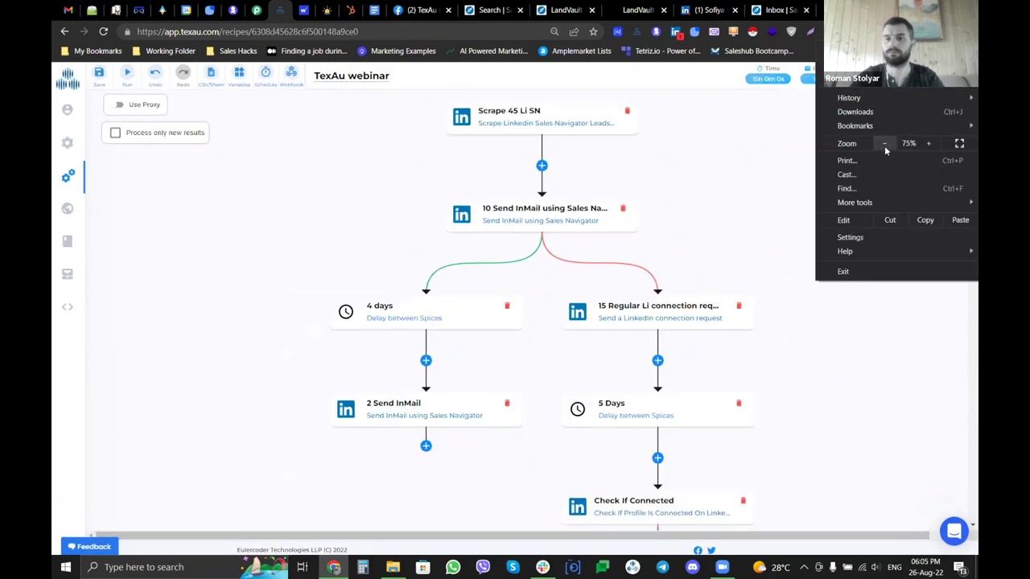
click(884, 146)
click(763, 172)
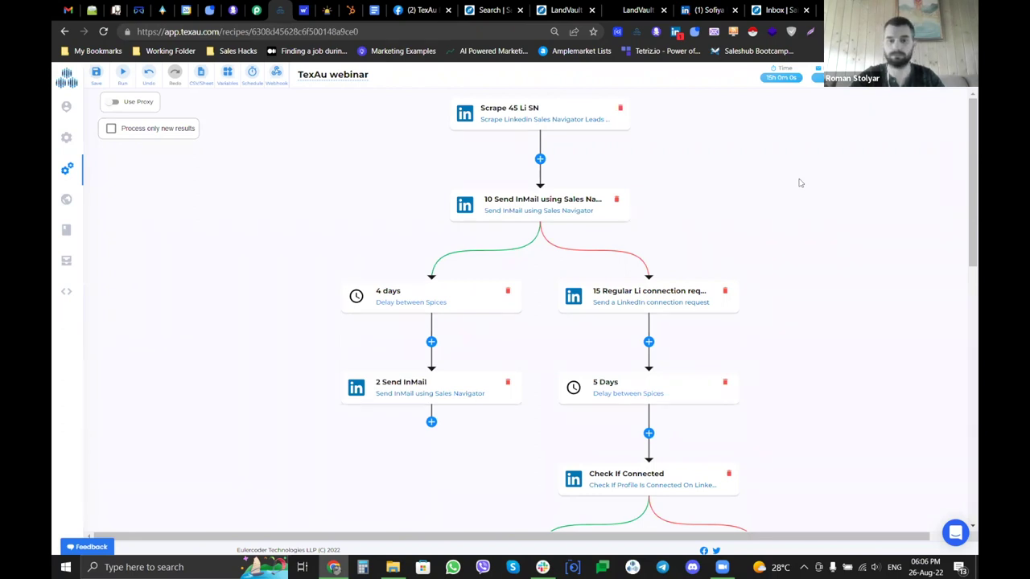
- Inspect the inputs of the Li message 1 - video spice and review both connection branches to their last spices
scroll(828, 223, down, 4)
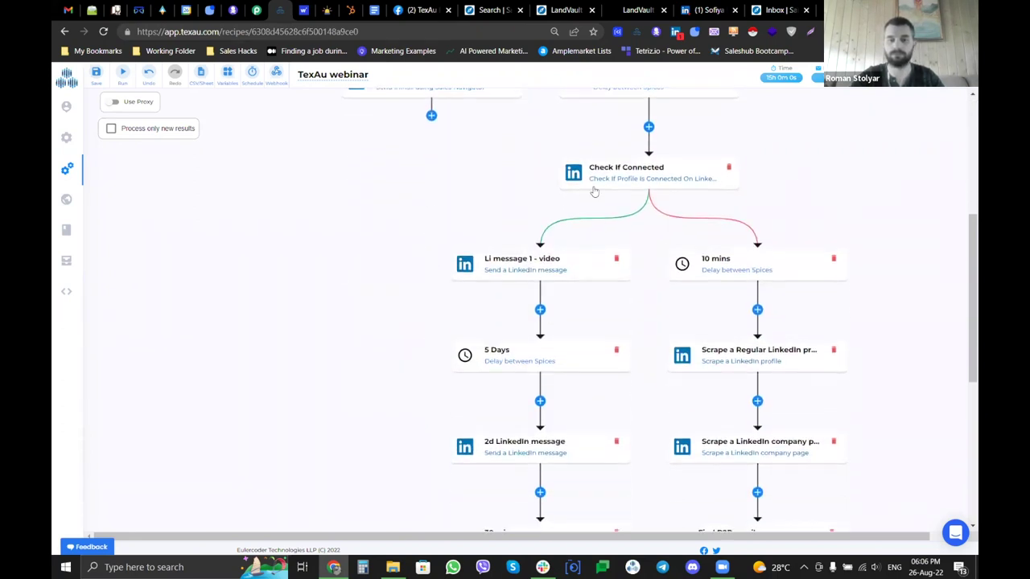
click(583, 266)
click(834, 364)
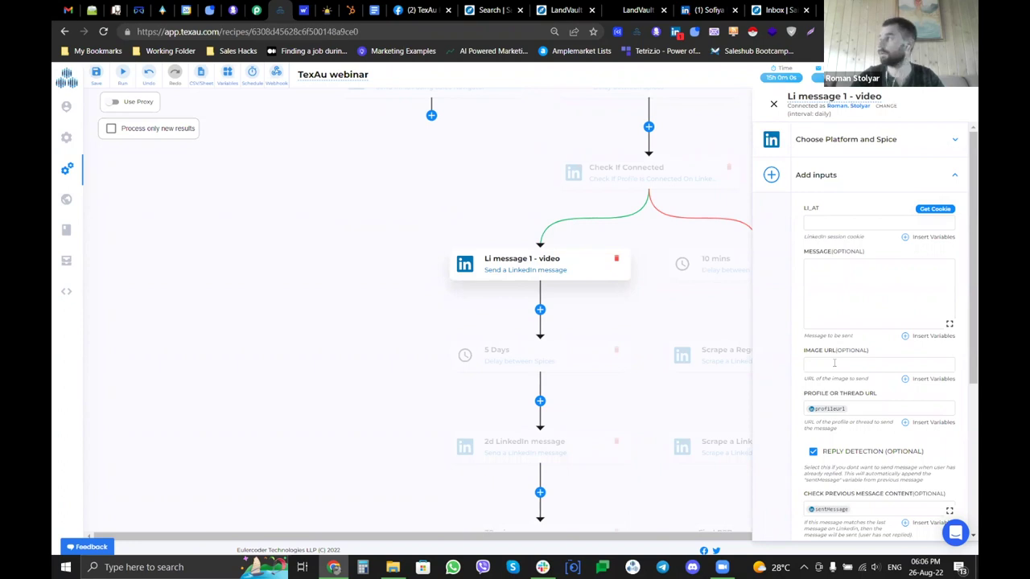
click(773, 106)
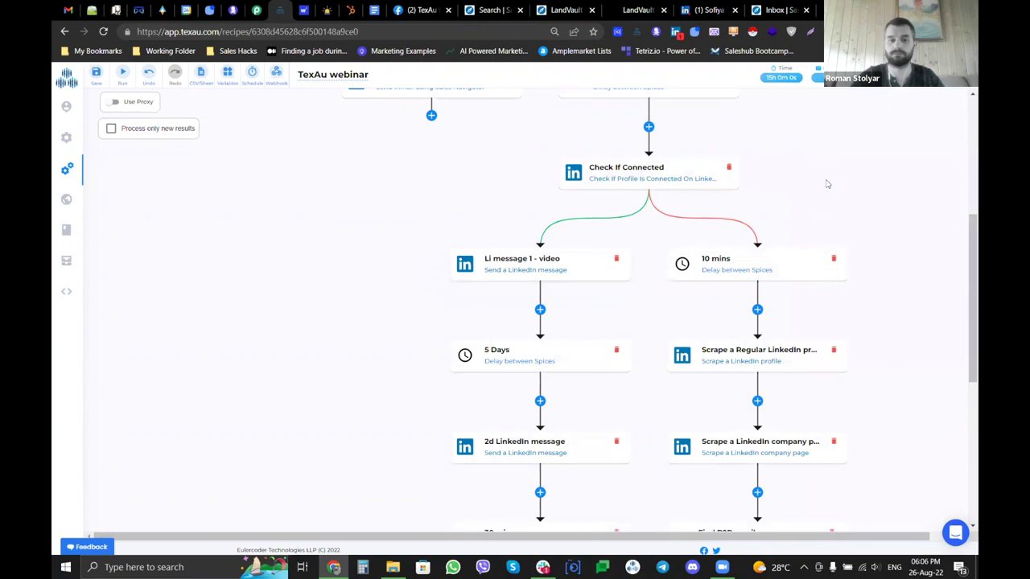
scroll(826, 184, down, 5)
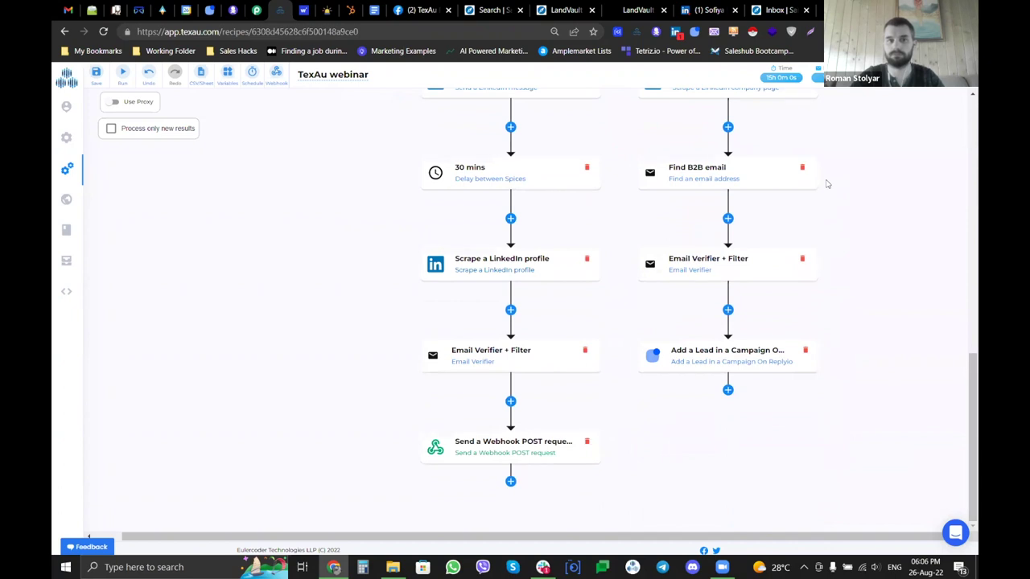
scroll(826, 184, up, 10)
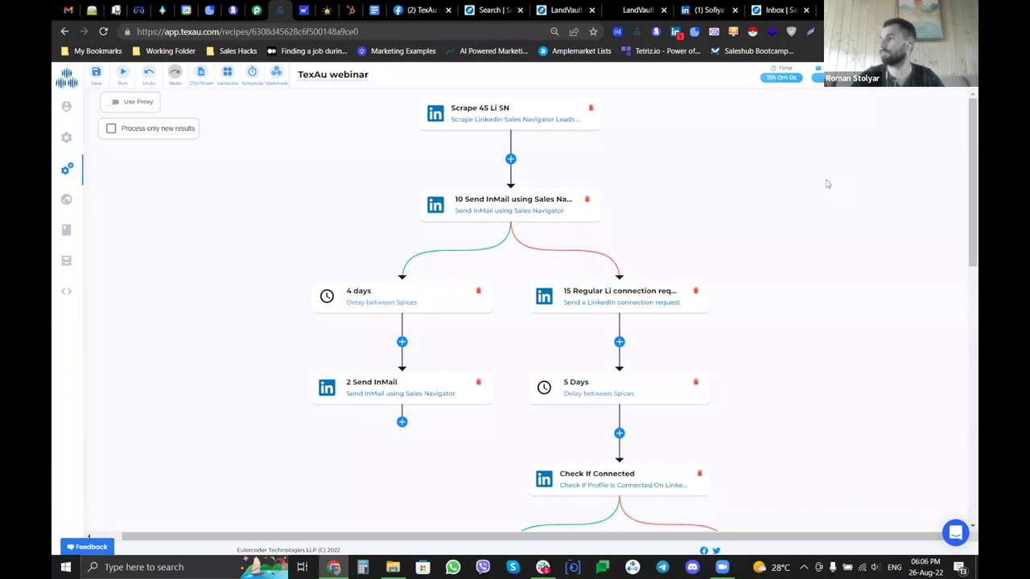
- Restore the enlarged page view and open the account's Configure Limits page for spices
key(alt+f)
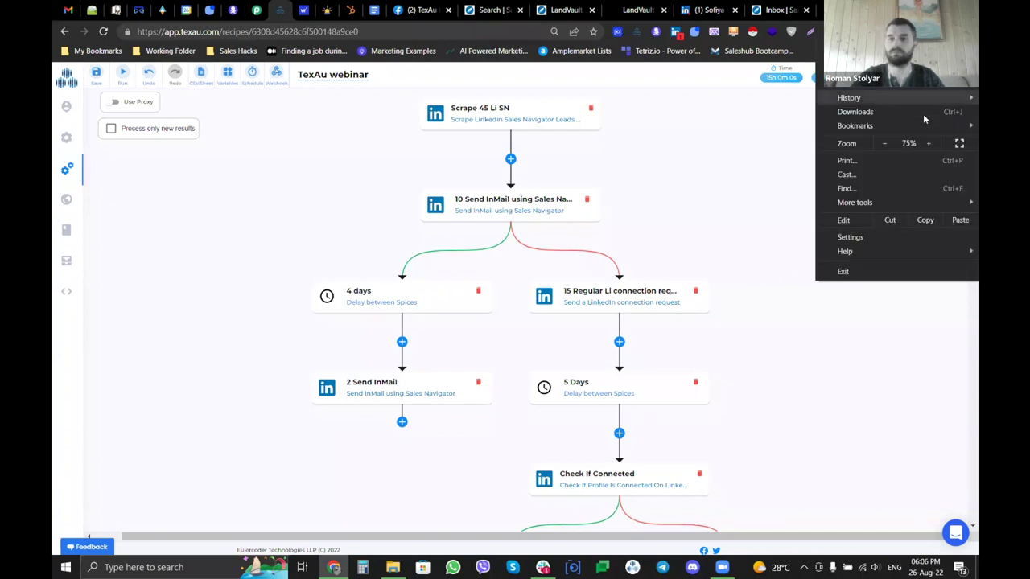
click(928, 144)
click(928, 144)
click(754, 238)
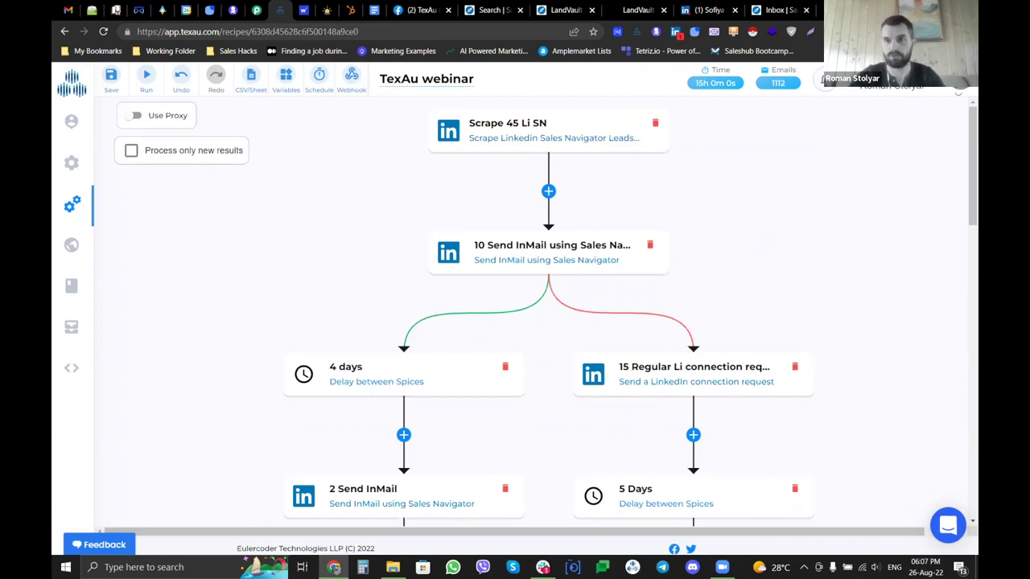
click(827, 80)
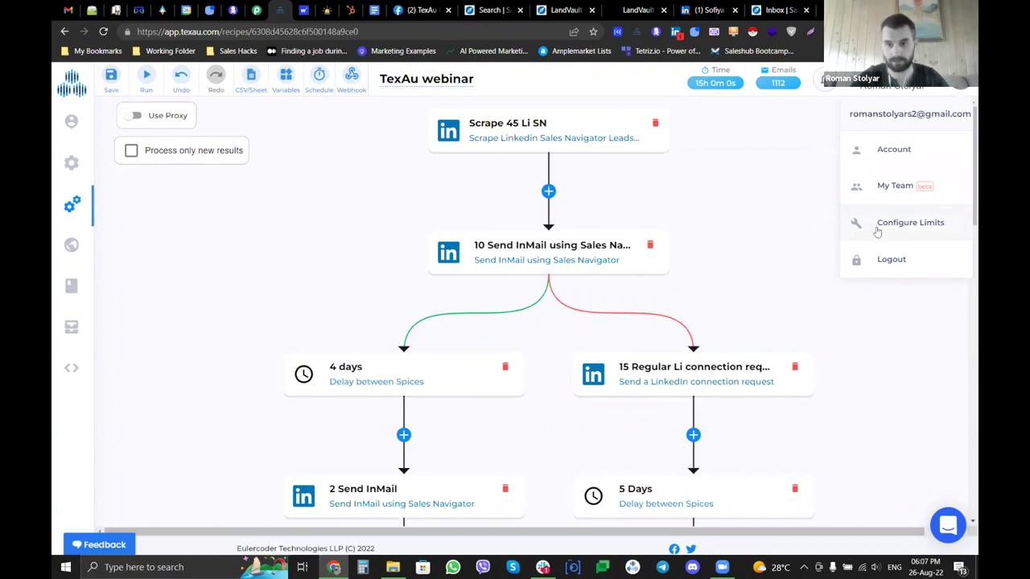
click(800, 222)
scroll(765, 227, down, 1)
scroll(765, 227, up, 1)
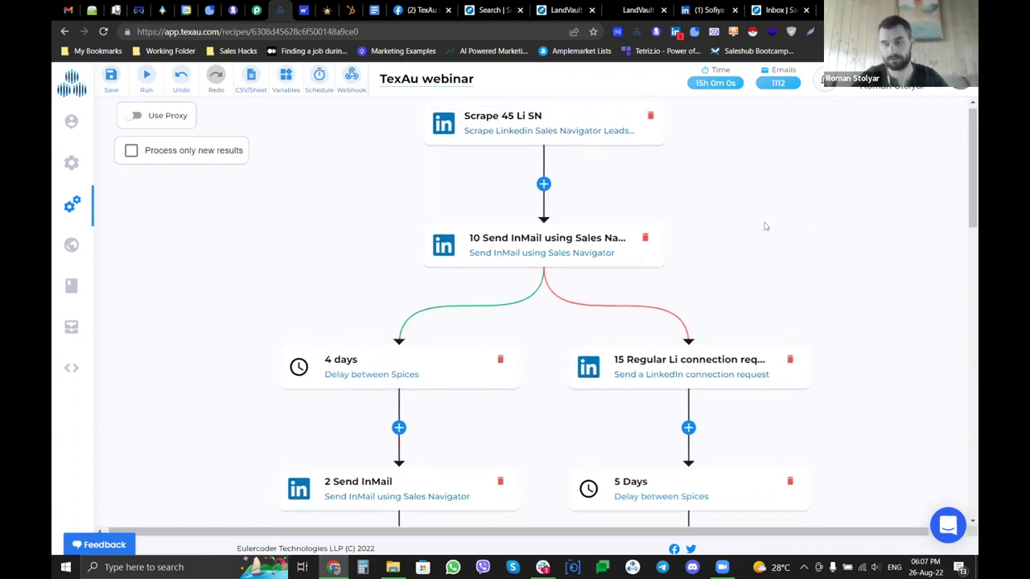
click(873, 235)
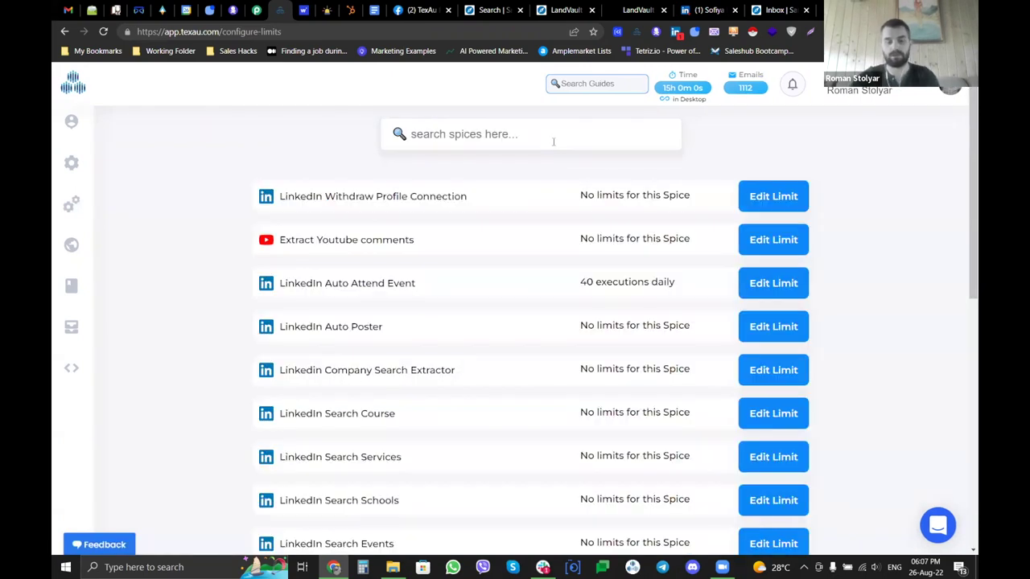
- Search the spice limits for request
text(con)
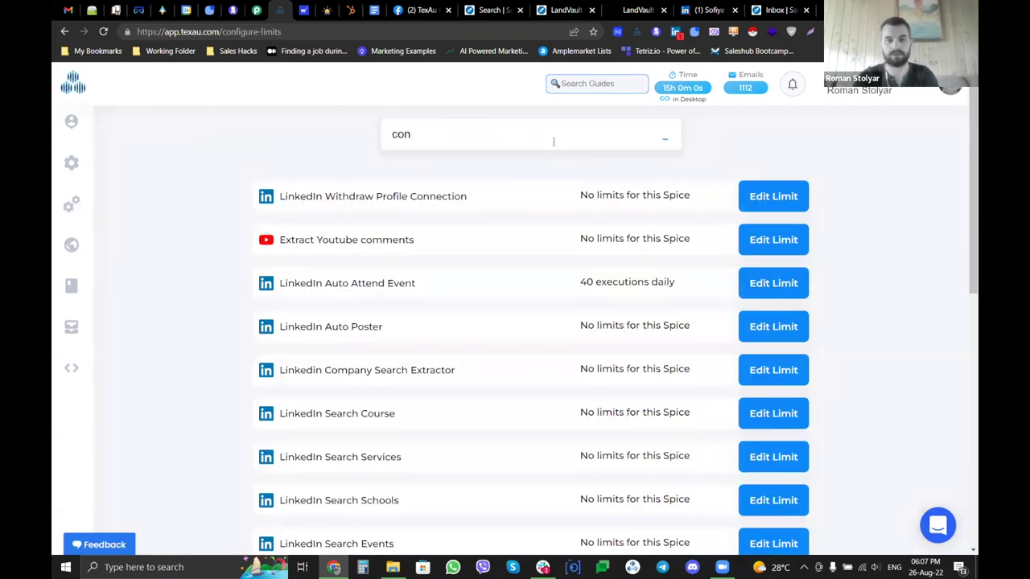
key(BackSpace)
key(BackSpace)
key(BackSpace)
text(request)
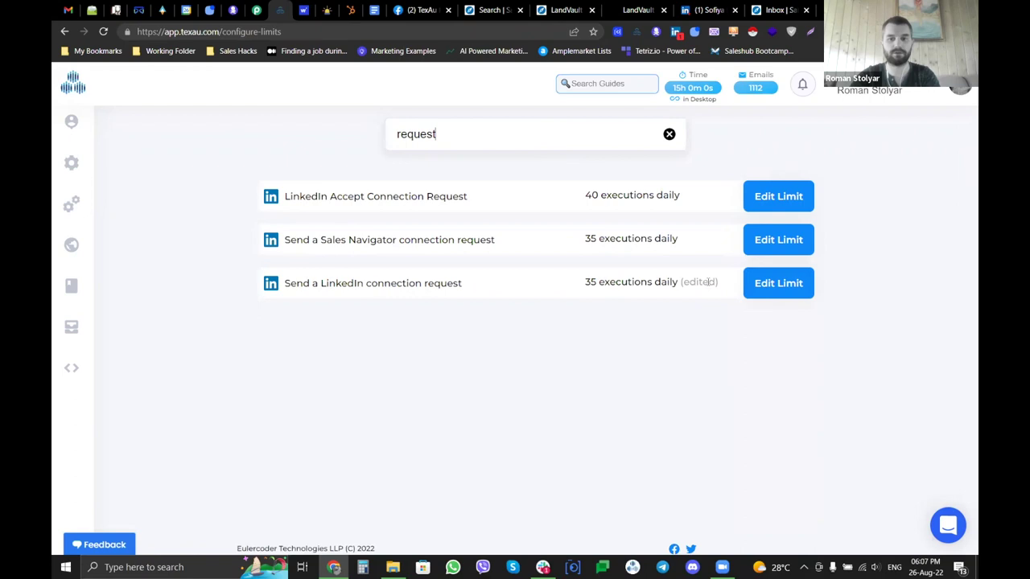
- Reset the Send a LinkedIn connection request limit to its default, and set it back to 35 executions daily
click(758, 284)
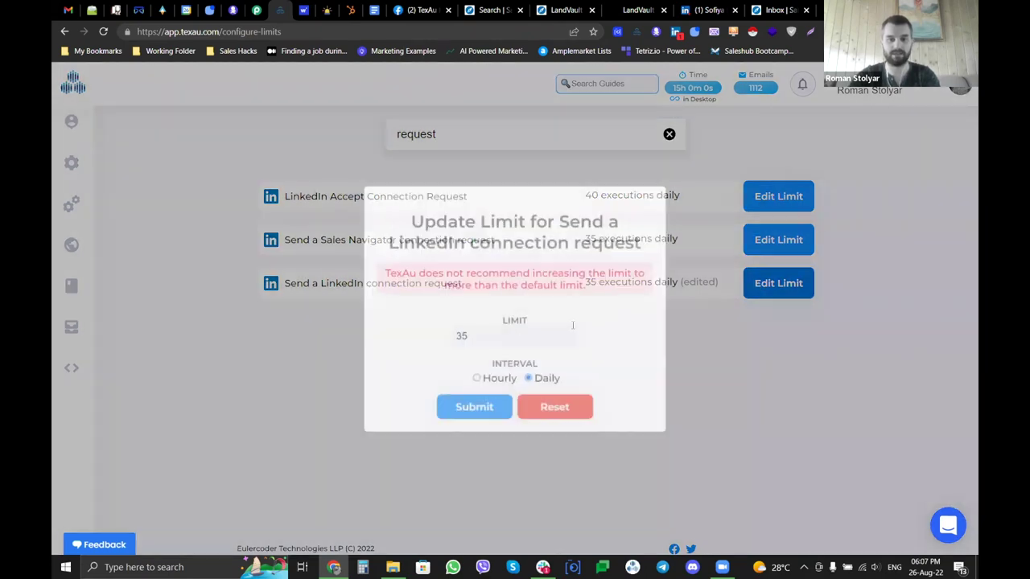
click(535, 404)
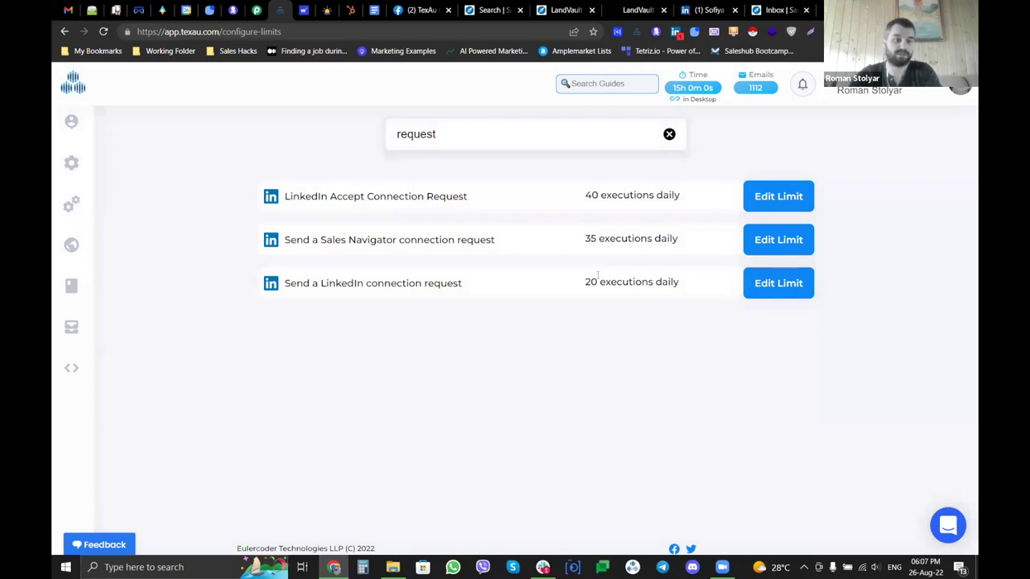
click(777, 283)
drag(465, 334, 488, 335)
key(ctrl+a)
text(35)
click(499, 402)
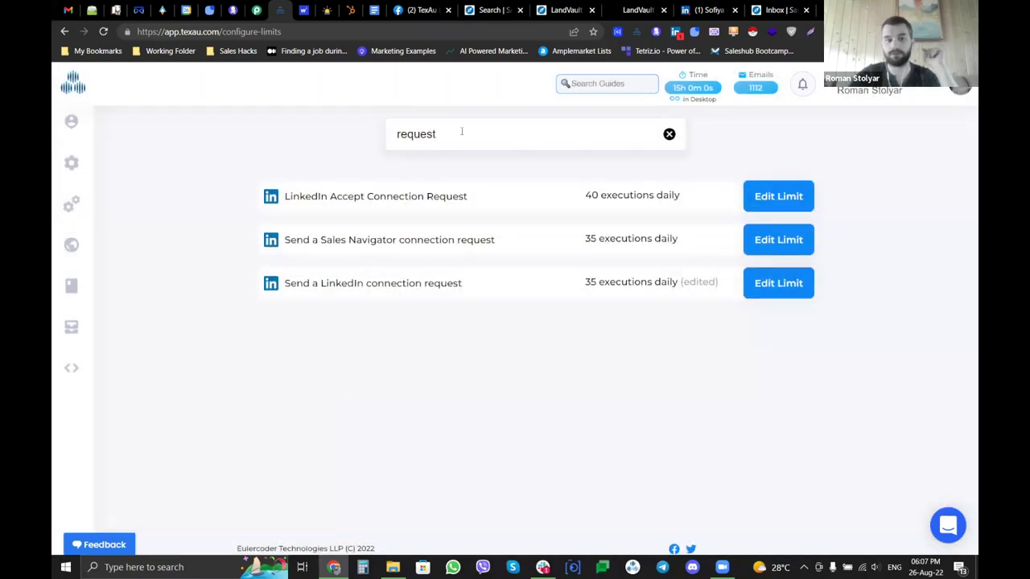
- Search the spice limits for check to examine the limit of Check If Profile Is Connected On LinkedIn
drag(461, 134, 341, 138)
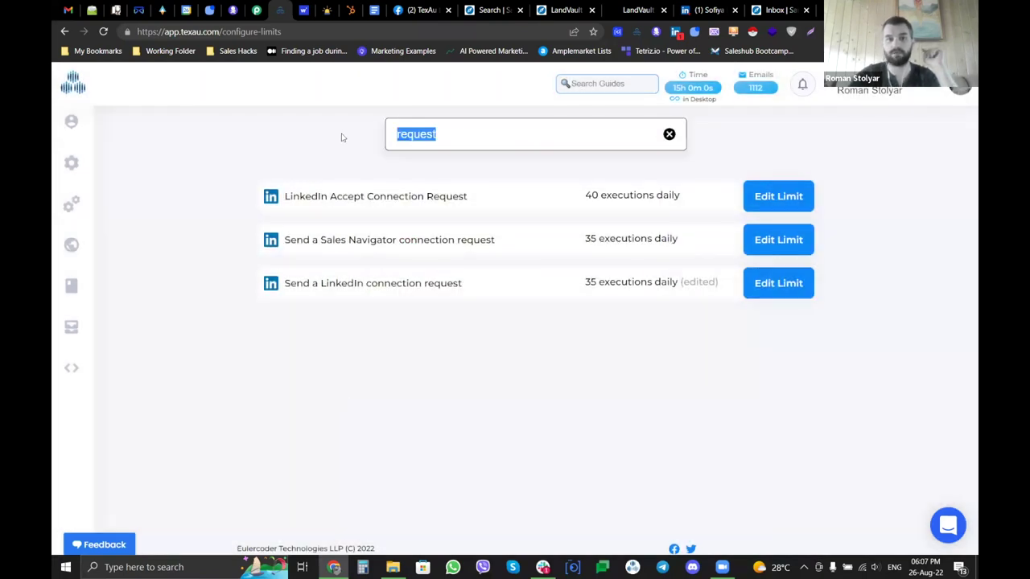
text(check)
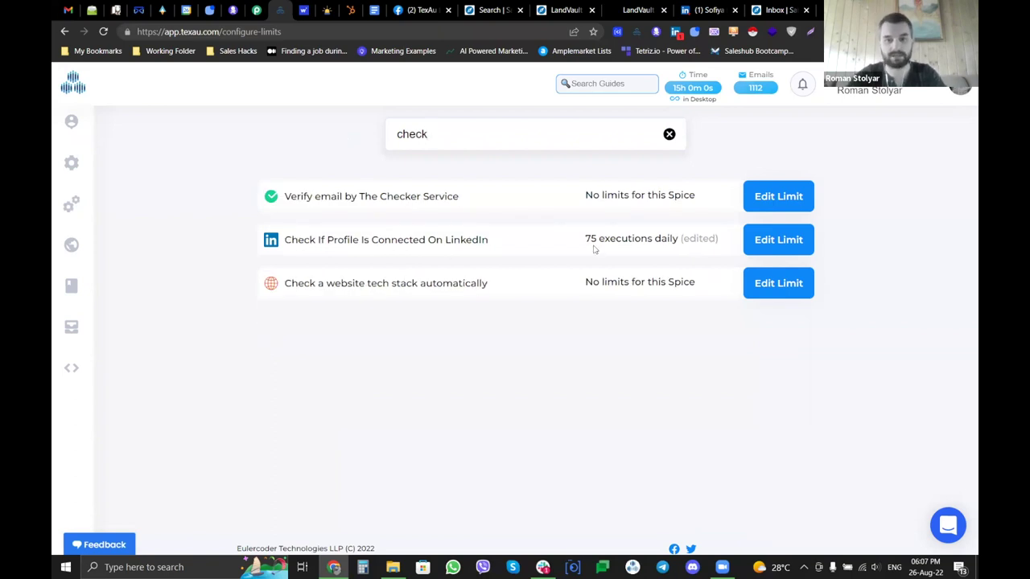
- Search the spice limits for company
drag(584, 238, 678, 239)
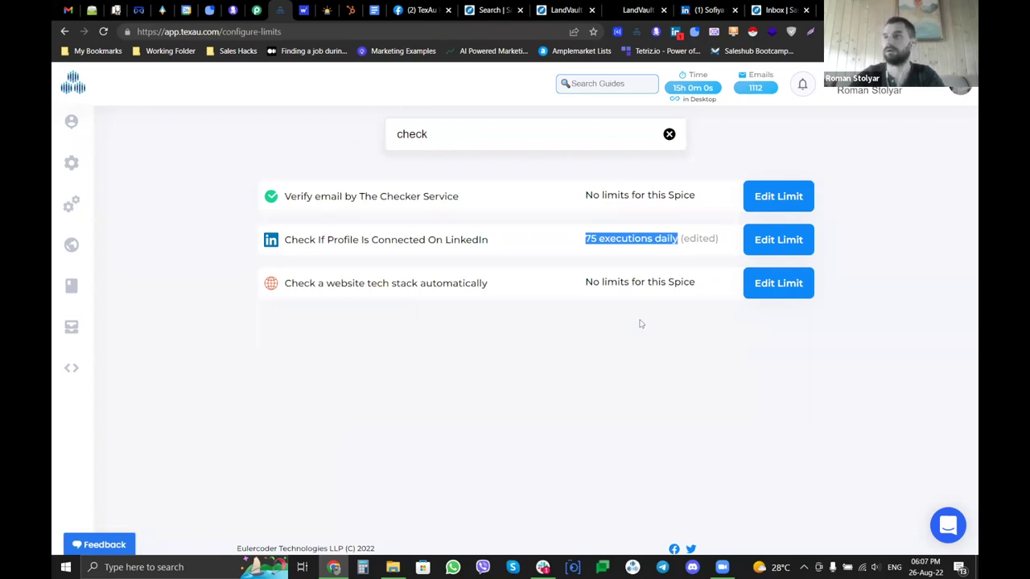
drag(463, 135, 350, 142)
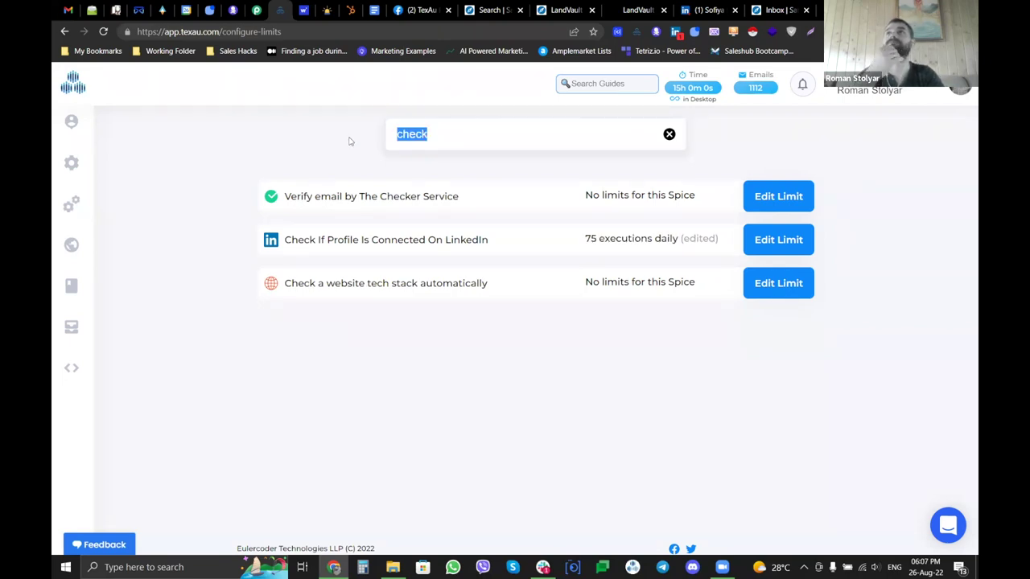
text(comopany)
key(BackSpace)
key(BackSpace)
key(BackSpace)
key(BackSpace)
key(BackSpace)
text(pany)
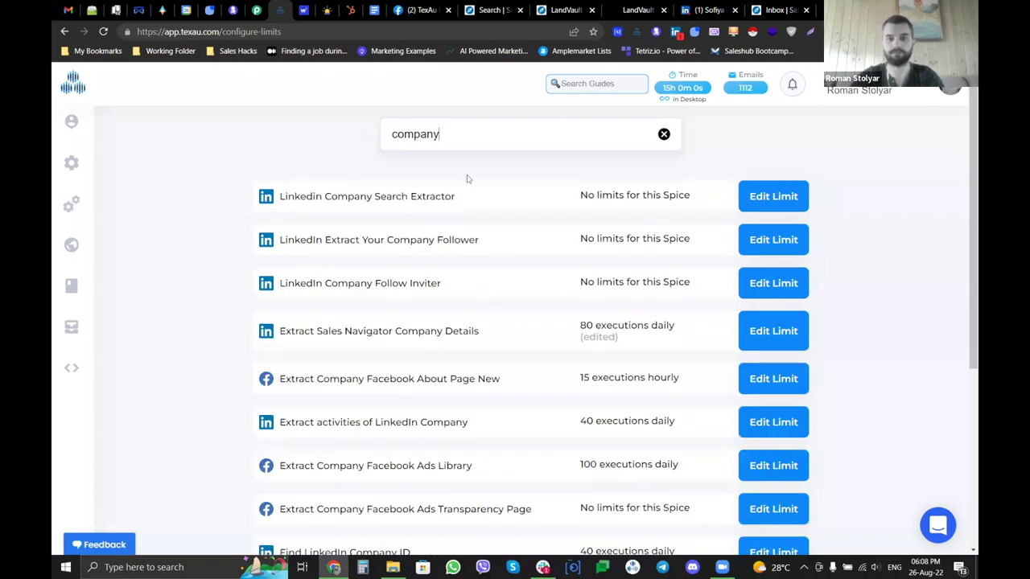
- Examine the daily execution limit of the Scrape a LinkedIn company page spice
scroll(529, 158, down, 5)
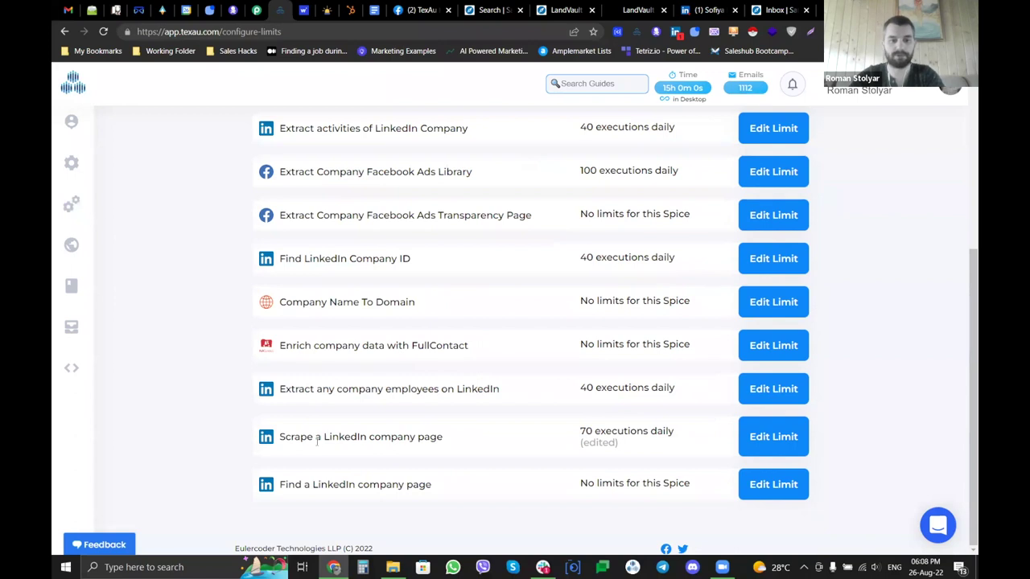
drag(292, 439, 435, 438)
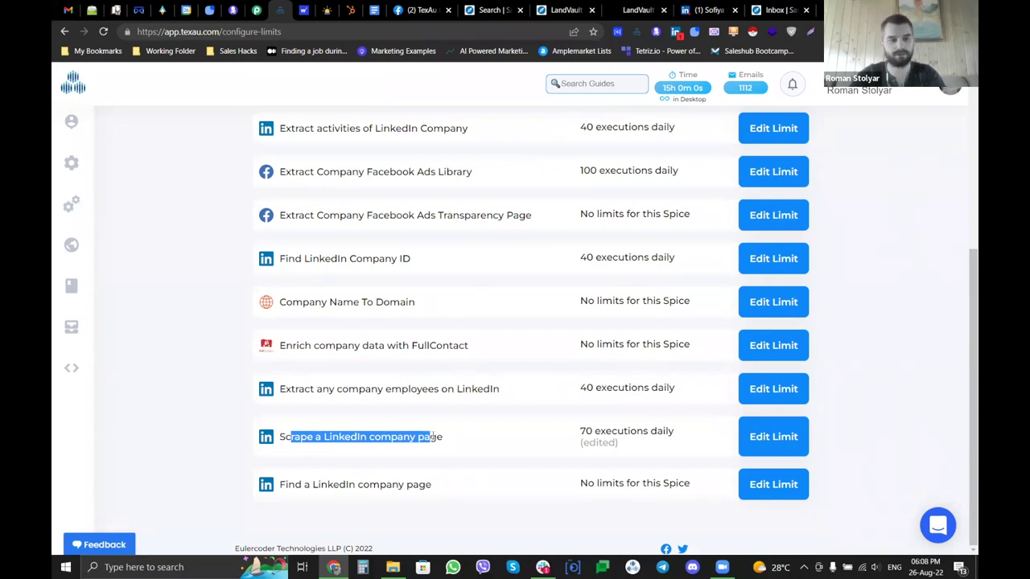
drag(576, 435, 593, 433)
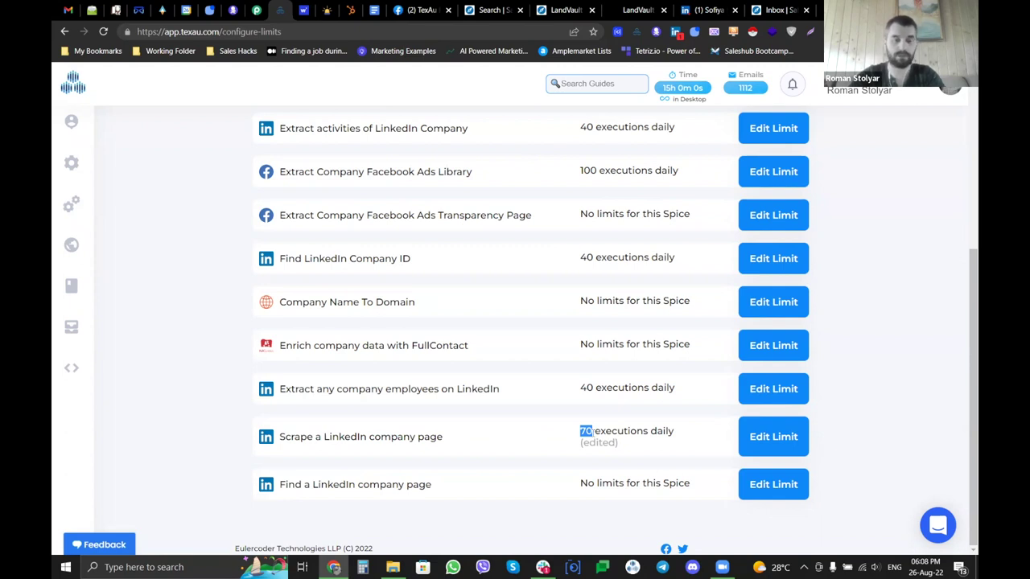
click(593, 433)
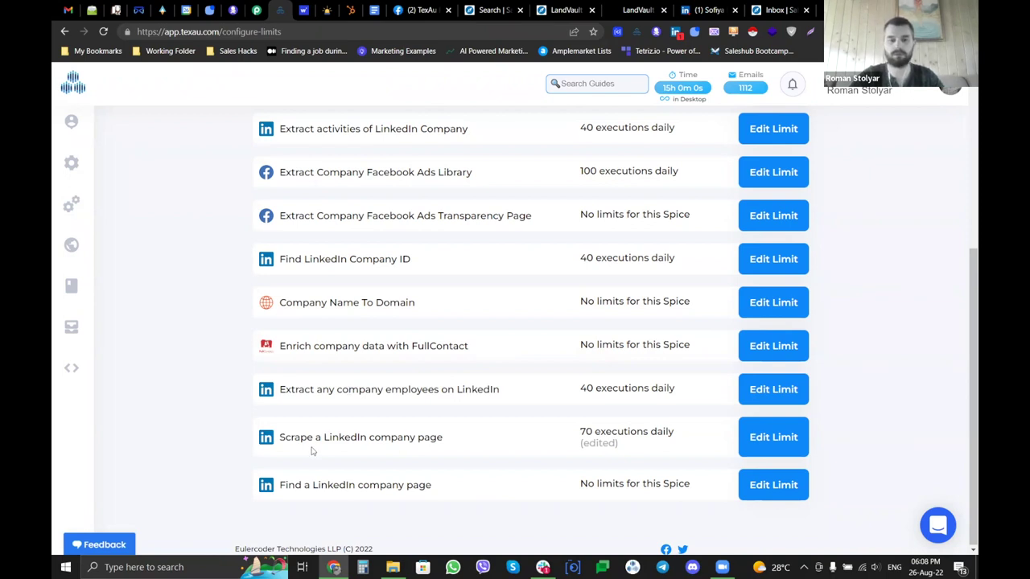
scroll(313, 452, up, 4)
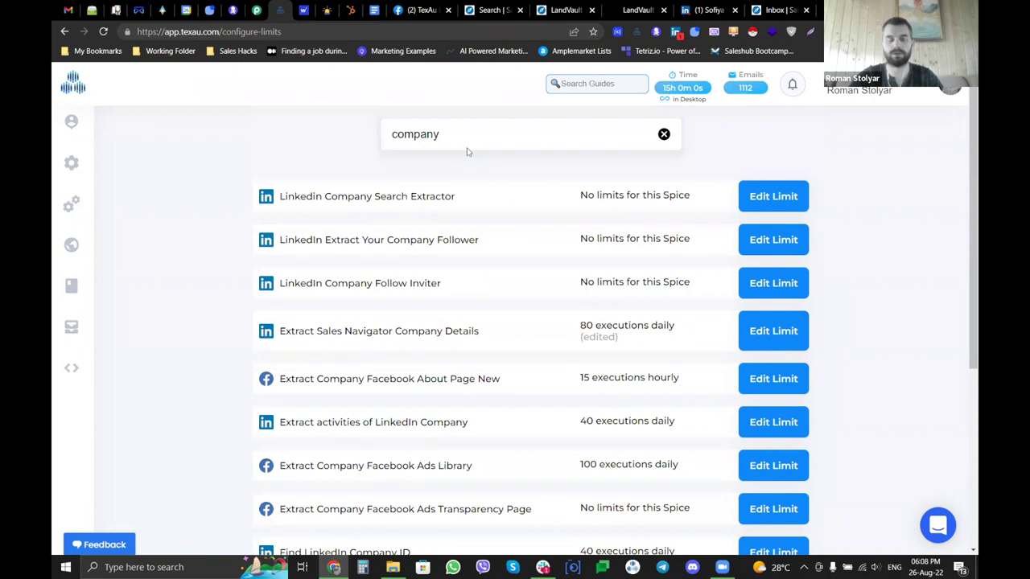
- Open the TexAu webinar recipe and rename its first scraping spice to Scrape 25 Li SN
click(71, 206)
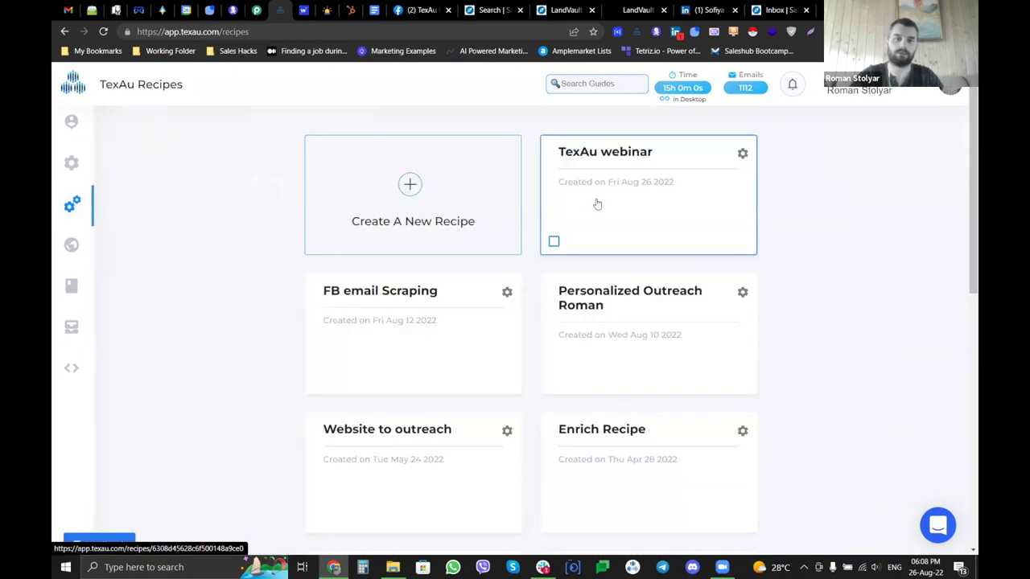
click(596, 204)
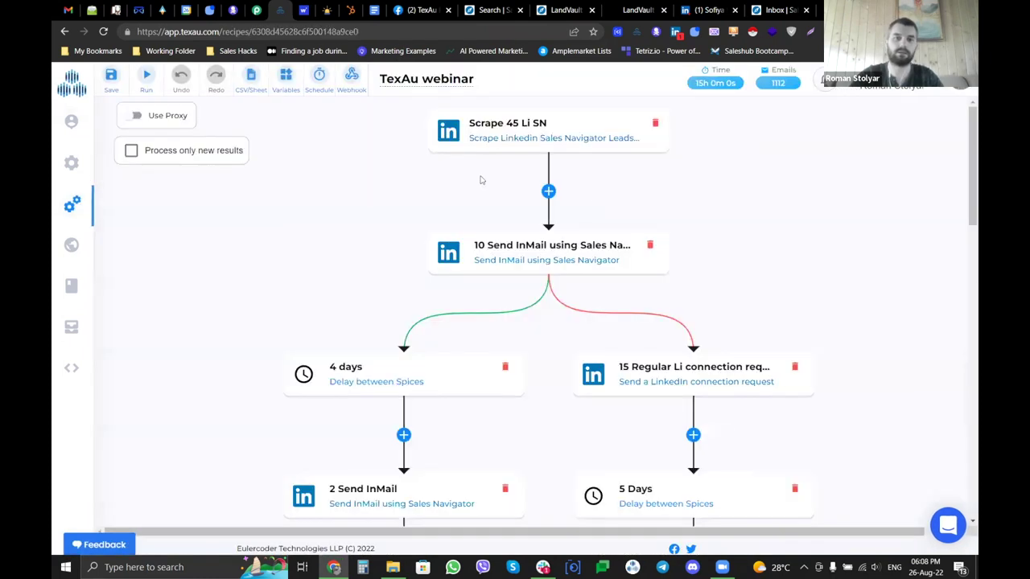
click(452, 137)
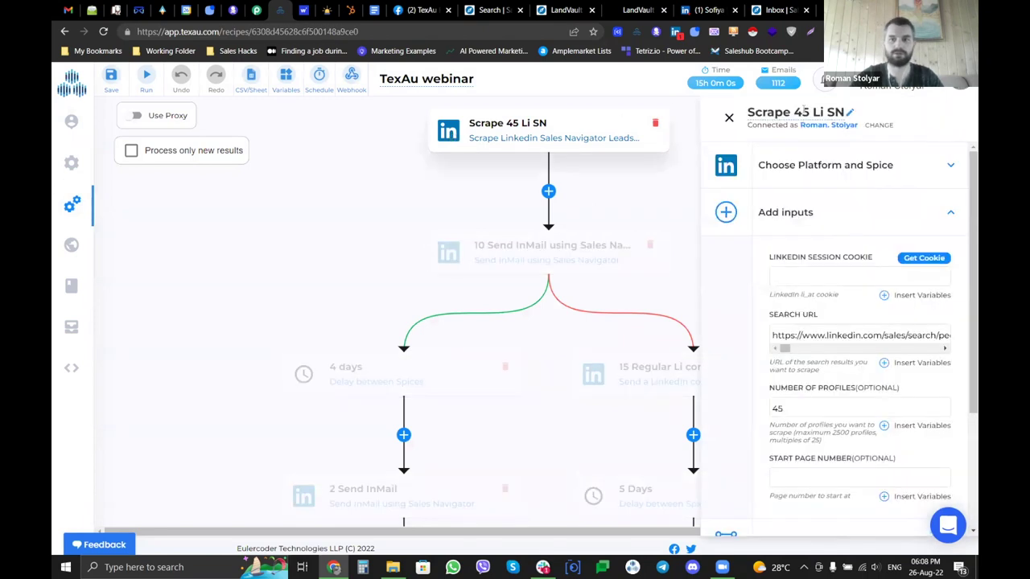
click(801, 112)
key(BackSpace)
text(2)
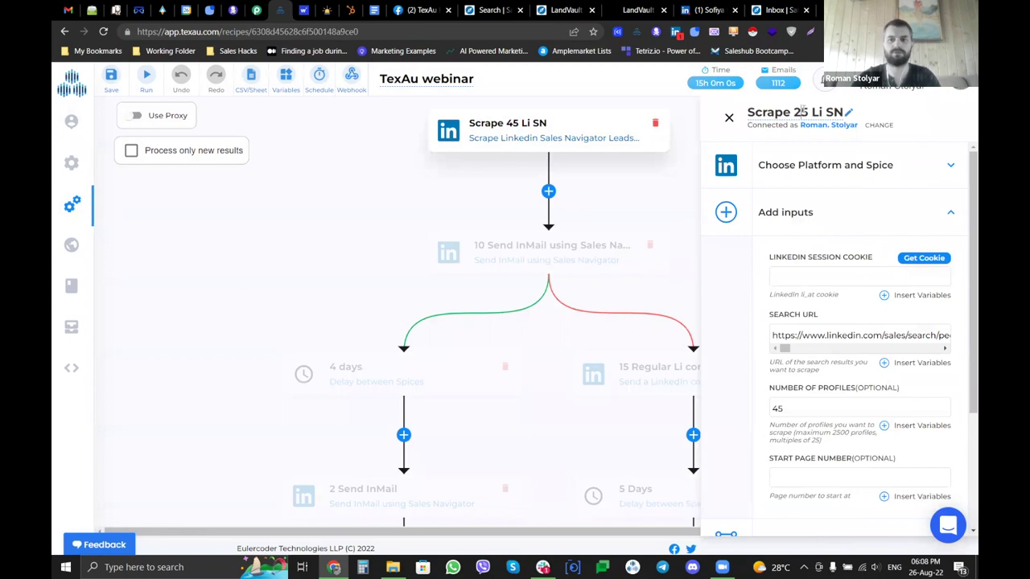
- Set the scraping spice's number of profiles to 25 and close its settings
click(736, 227)
key(BackSpace)
key(BackSpace)
text(25)
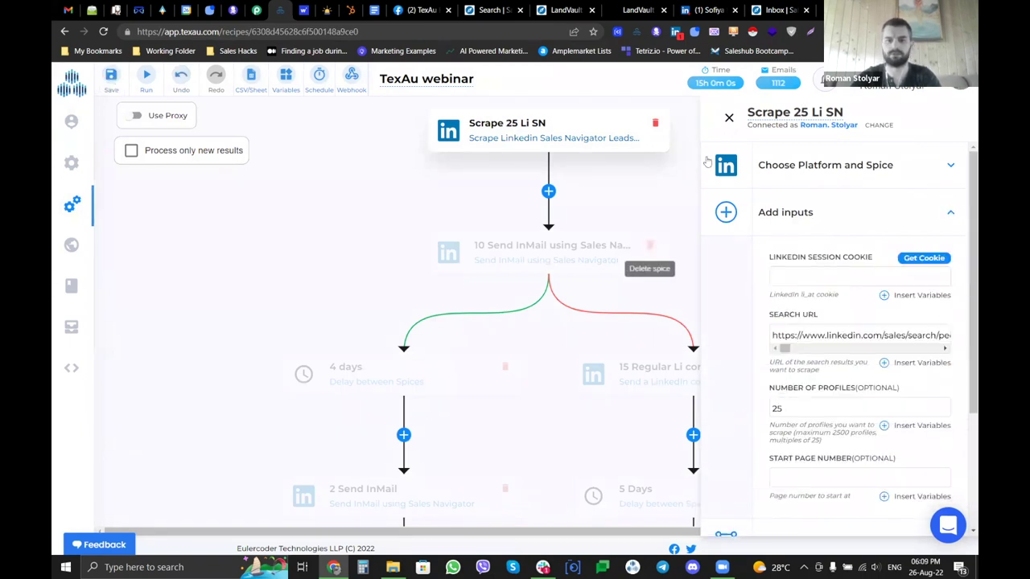
click(728, 119)
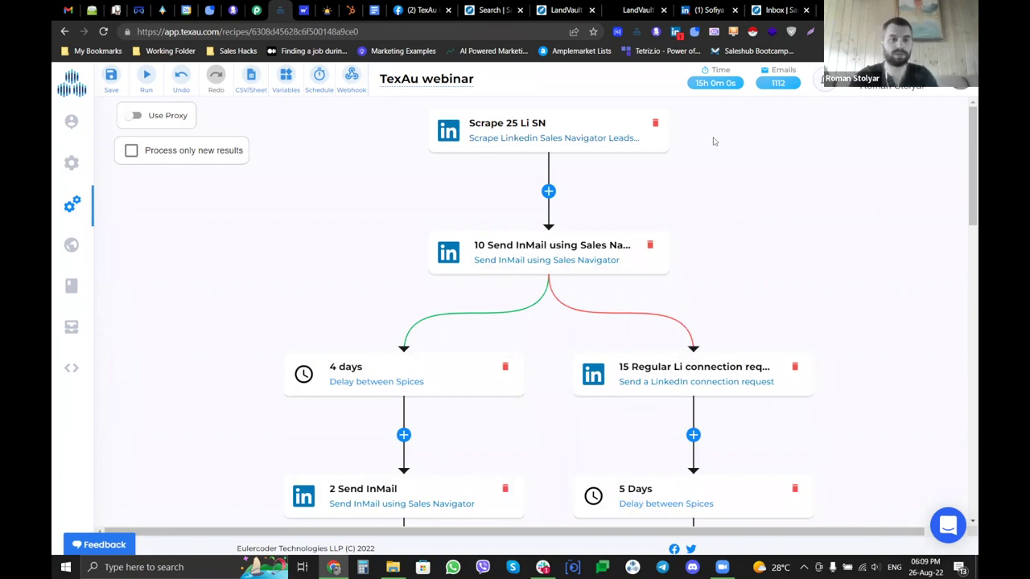
- Set the number of profiles of the Scrape 25 Li SN spice to 40 and close its settings
click(604, 133)
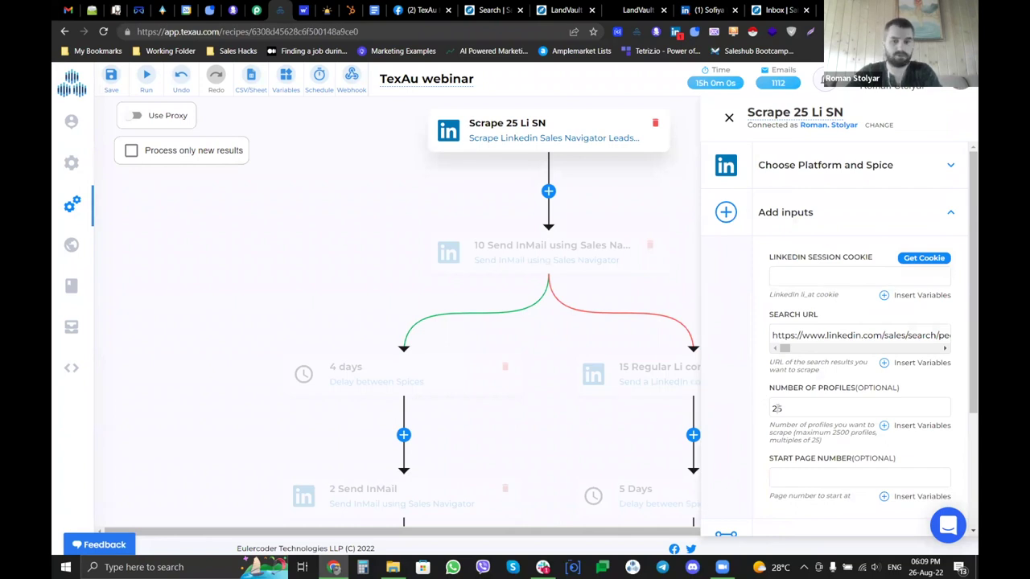
double_click(778, 408)
text(40)
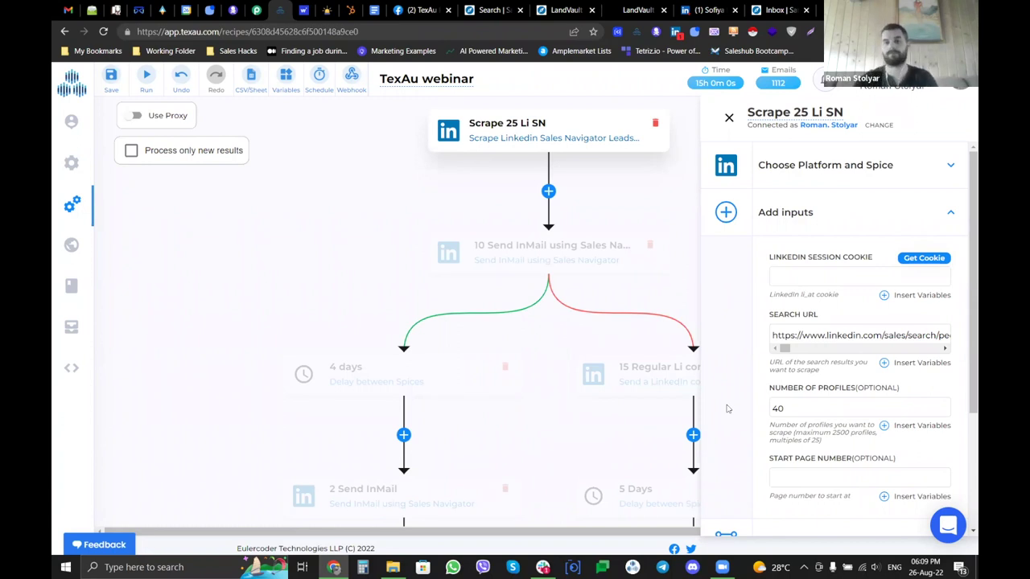
click(726, 119)
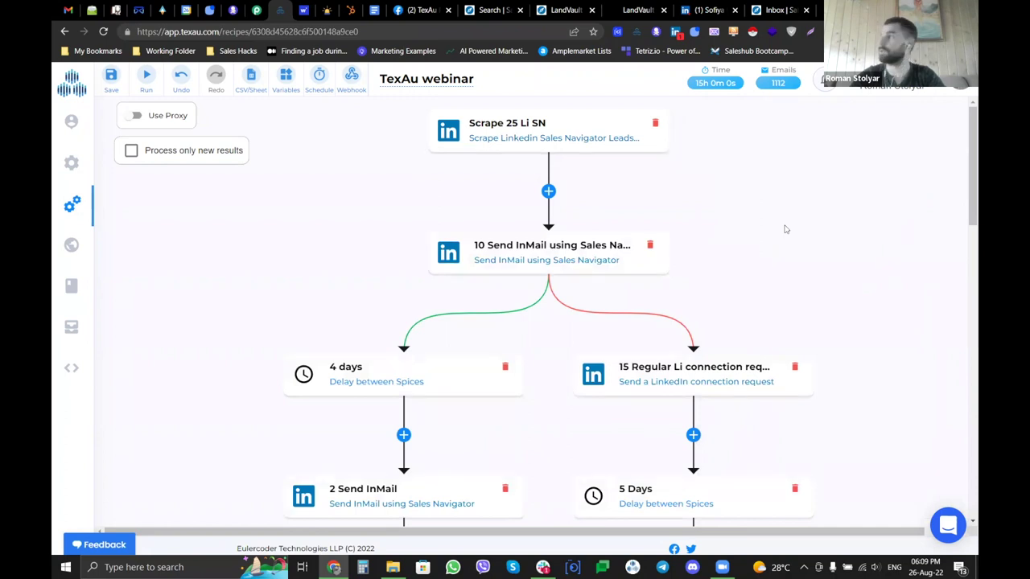
scroll(785, 229, down, 3)
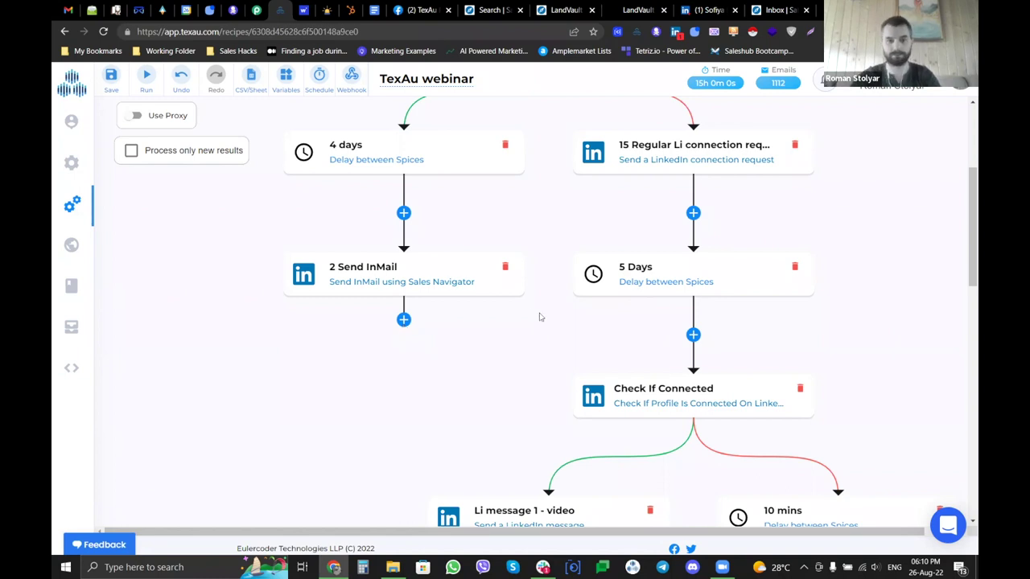
scroll(857, 346, up, 3)
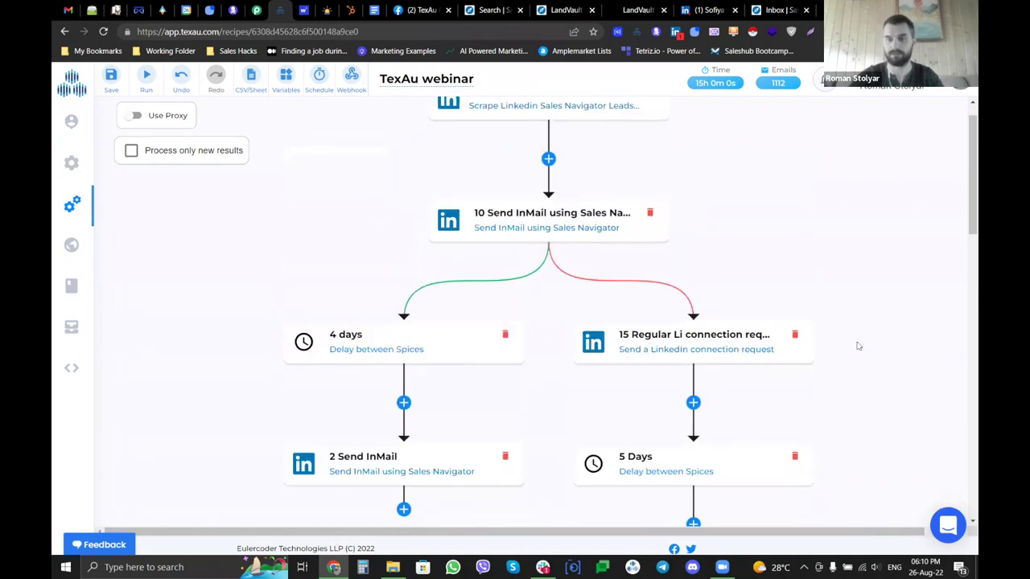
scroll(858, 346, up, 1)
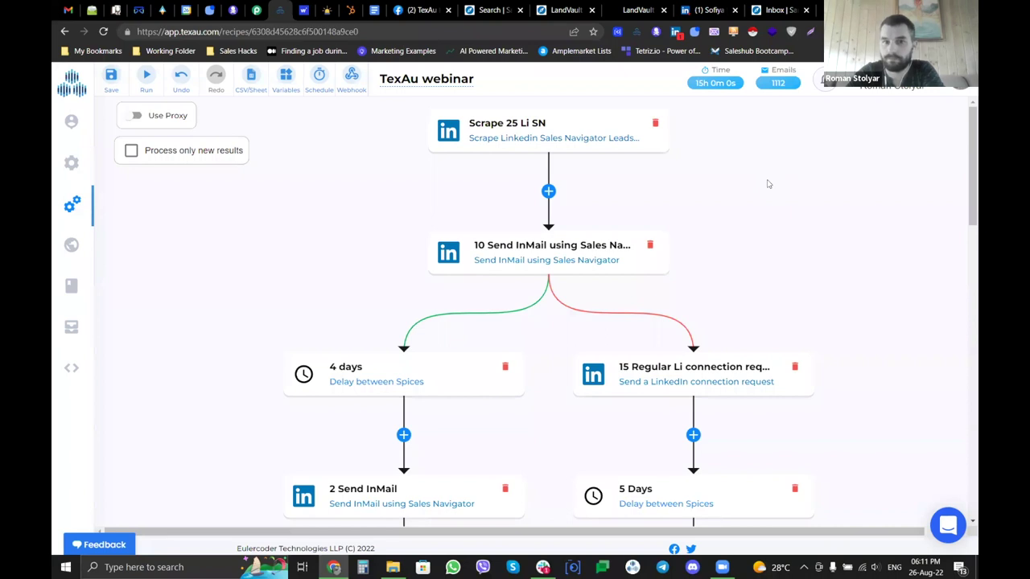
- Paste the session cookie into the LinkedIn session cookie field of the Scrape 25 Li SN spice, and clear it again
click(606, 127)
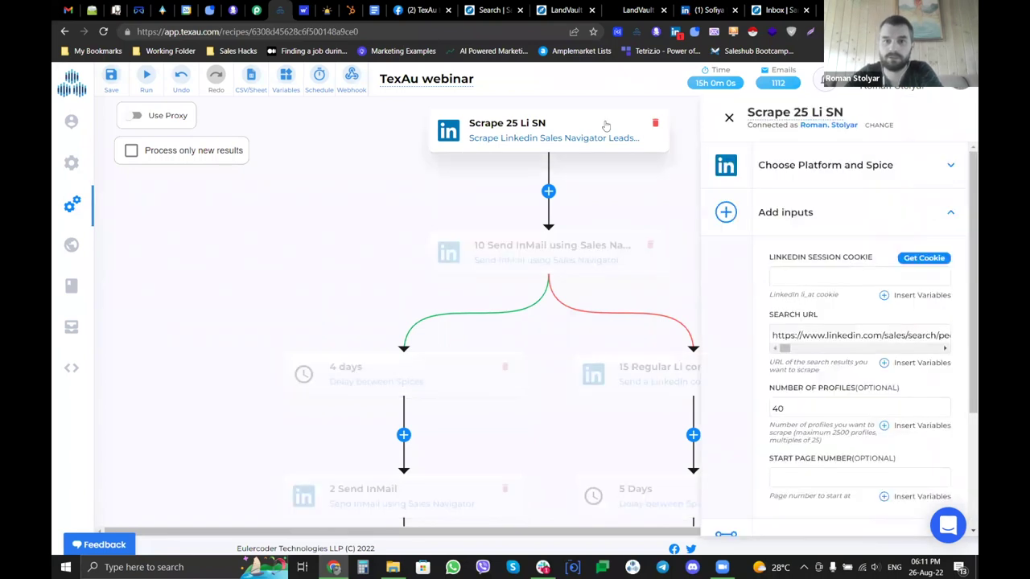
drag(769, 257, 870, 259)
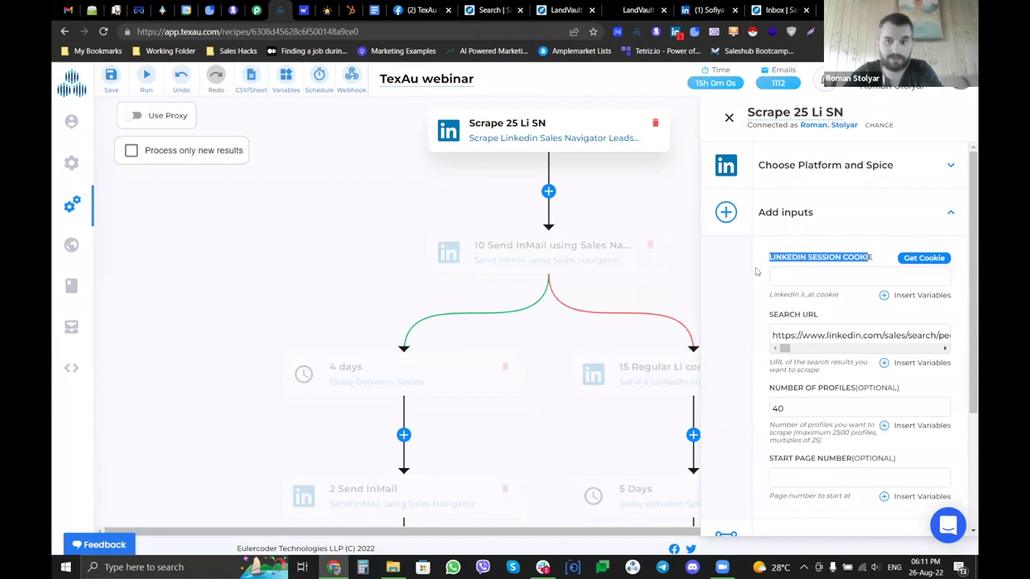
click(756, 271)
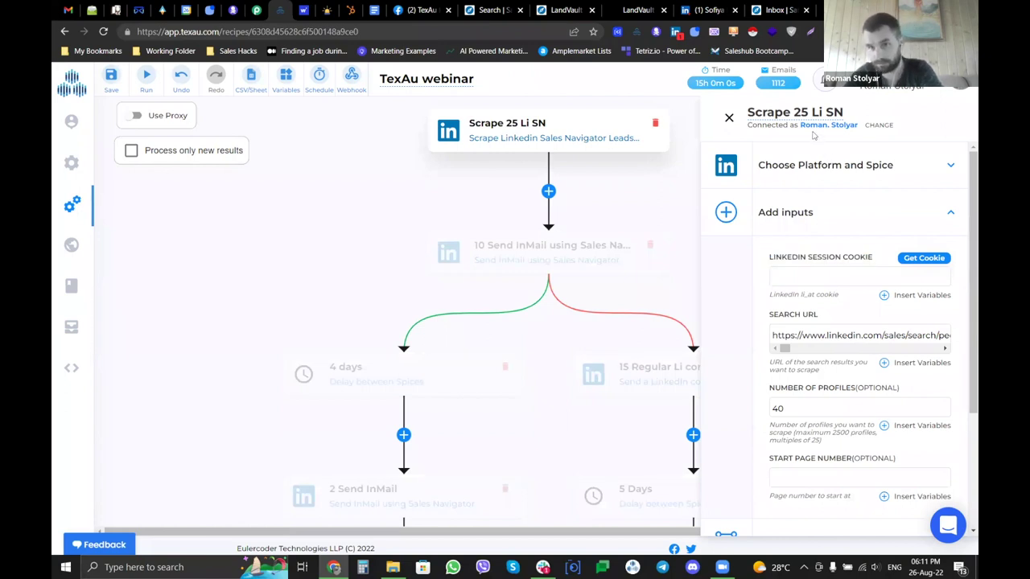
drag(771, 129, 861, 131)
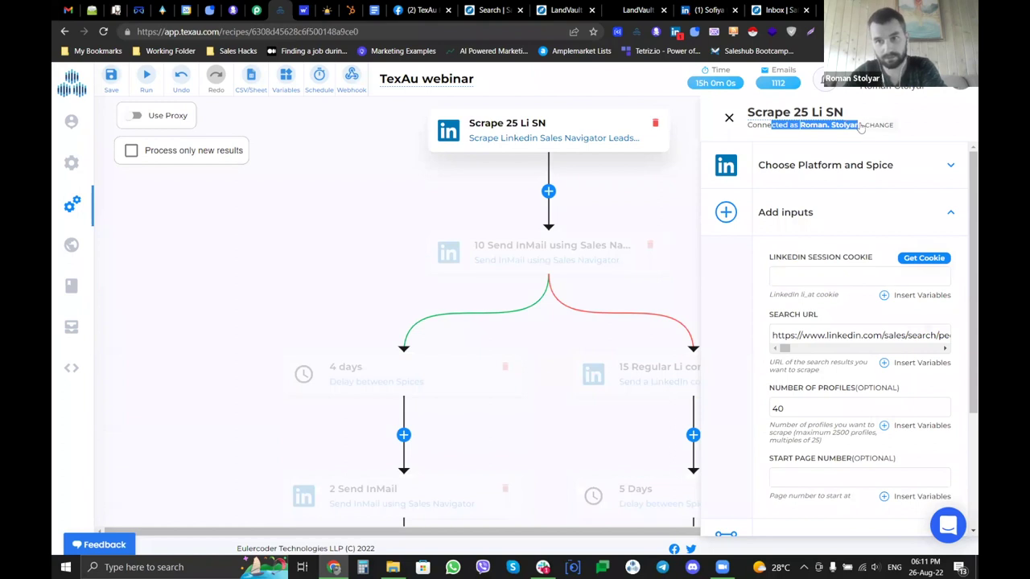
click(733, 276)
click(889, 277)
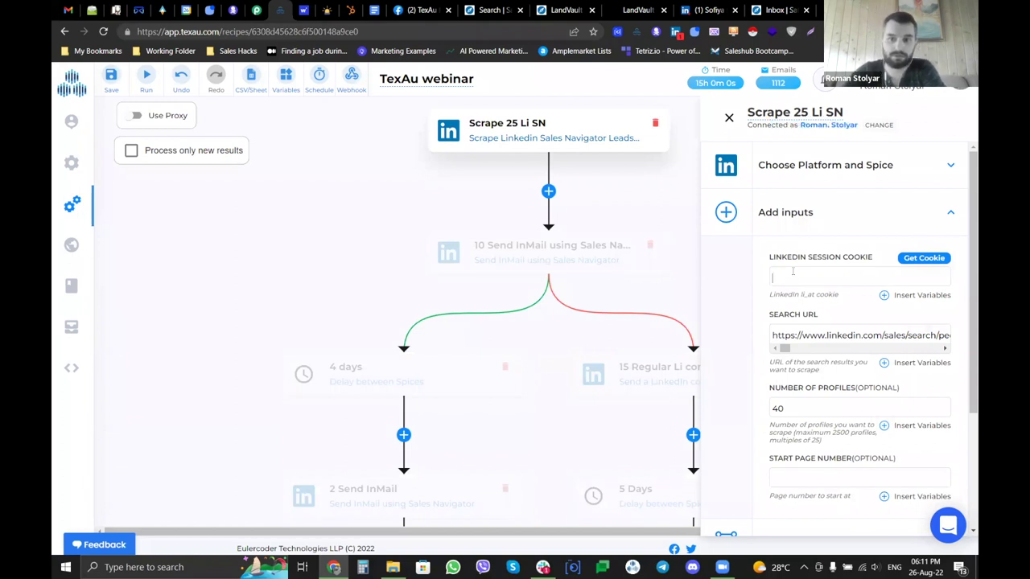
key(ctrl+v)
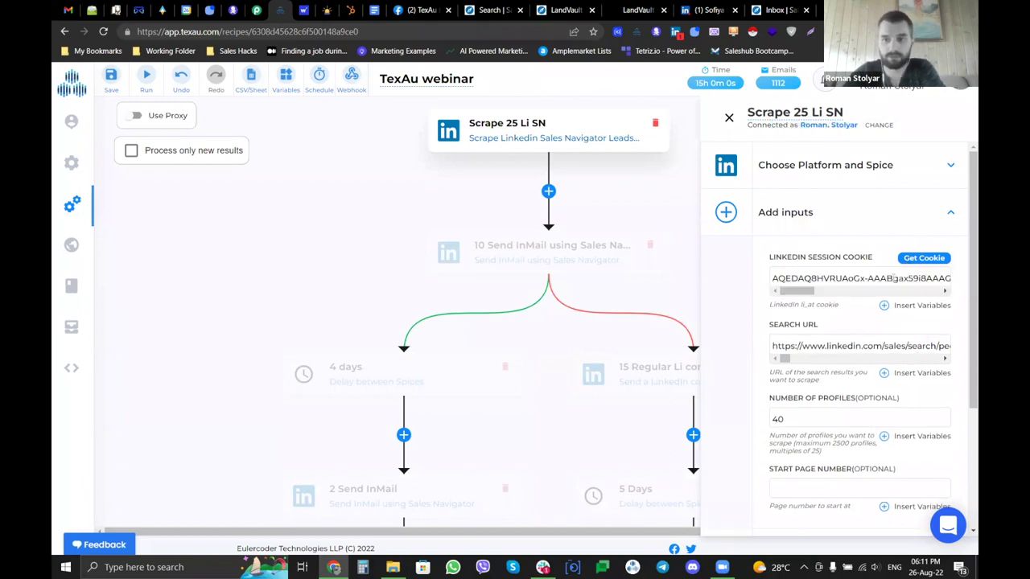
key(ctrl+a)
key(BackSpace)
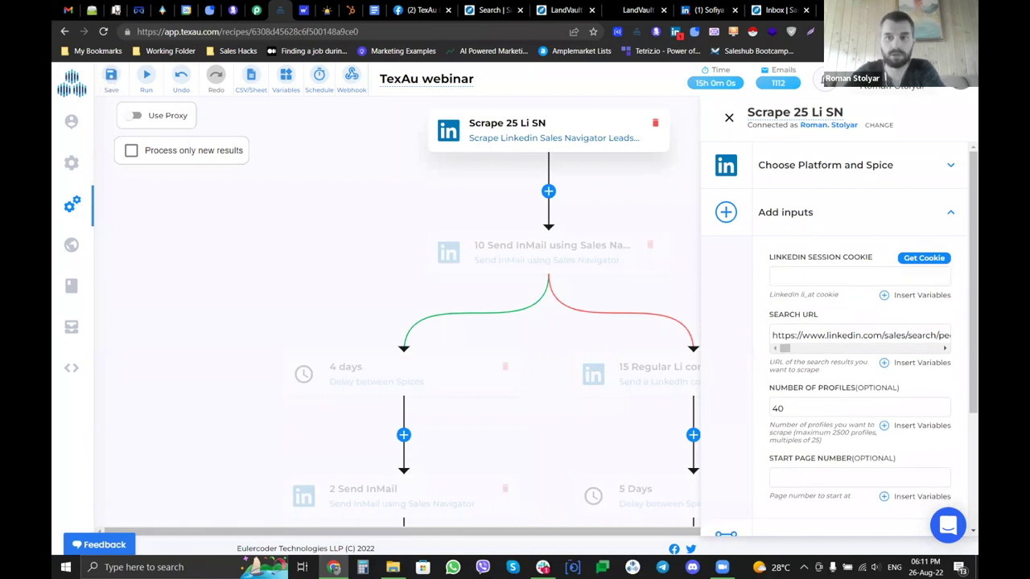
- Display the saved LinkedIn accounts for the Scrape 25 Li SN spice and choose the first named one
click(878, 125)
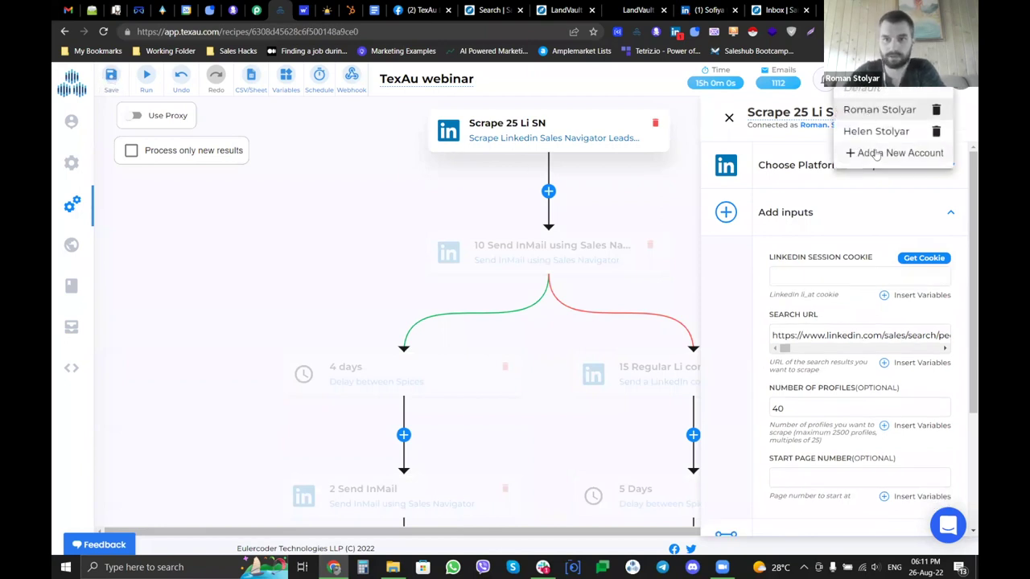
click(330, 180)
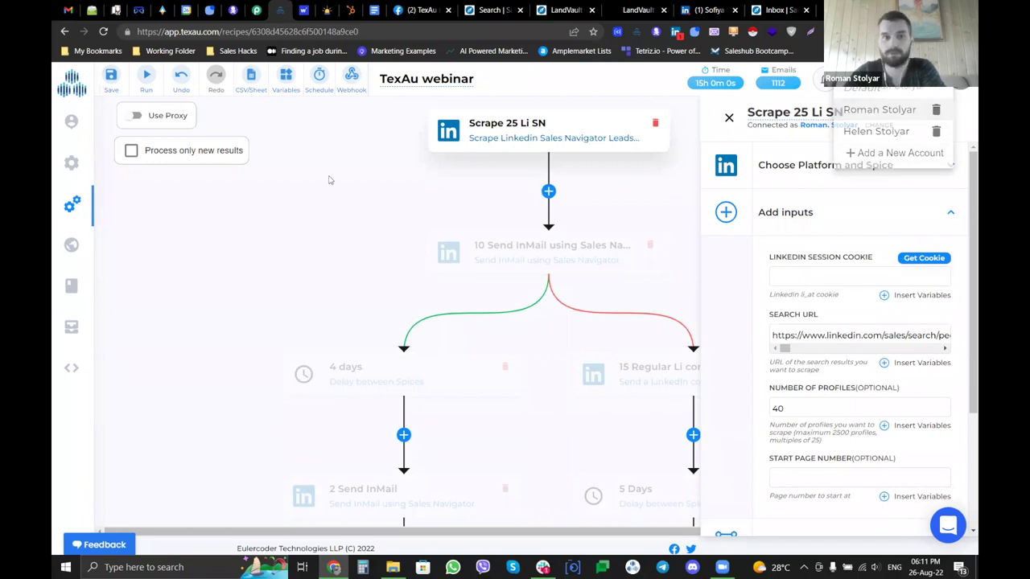
click(879, 124)
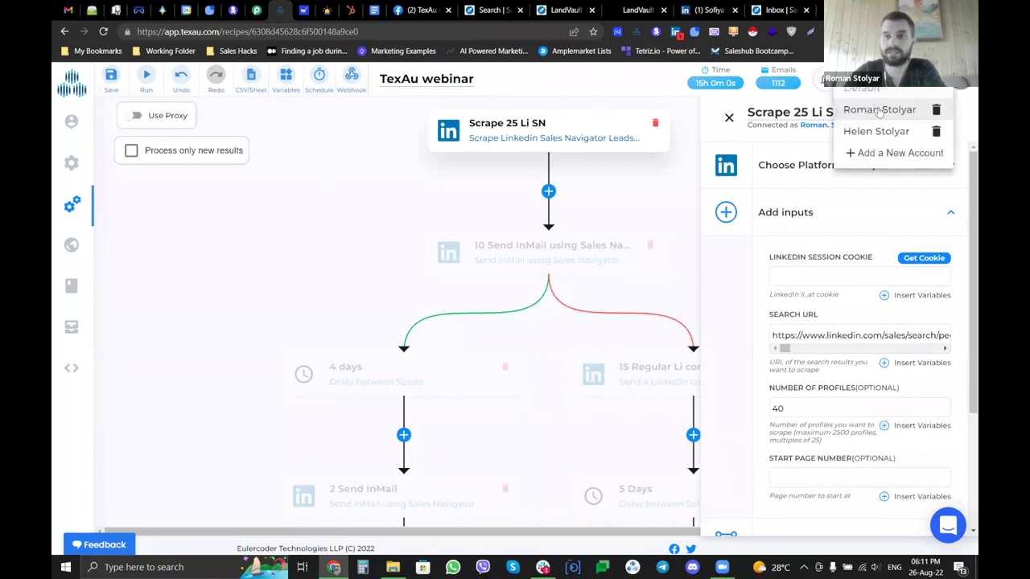
click(880, 109)
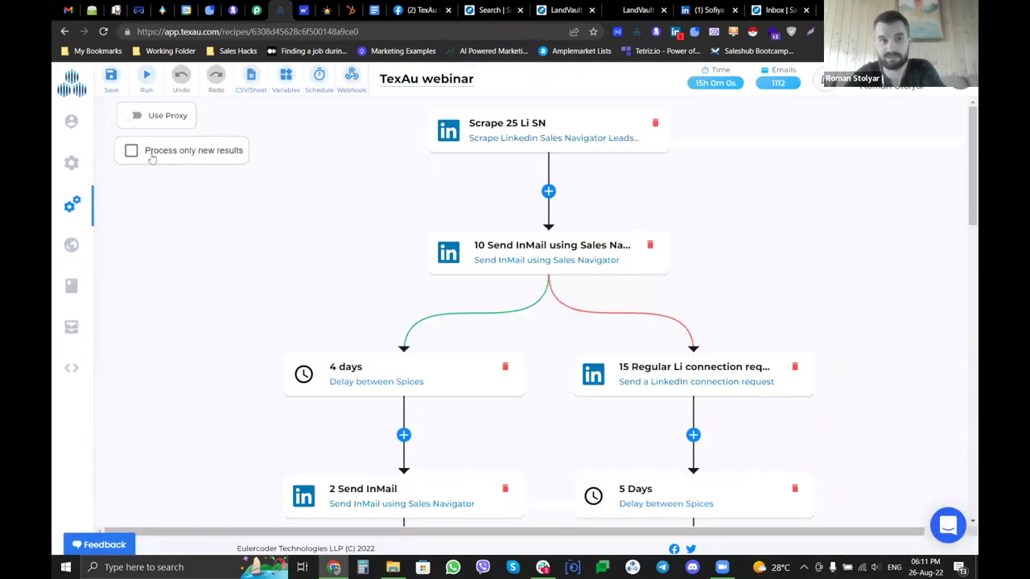
- Get the current LinkedIn LI_AT session cookie in the Cookie Manager and save it
click(113, 122)
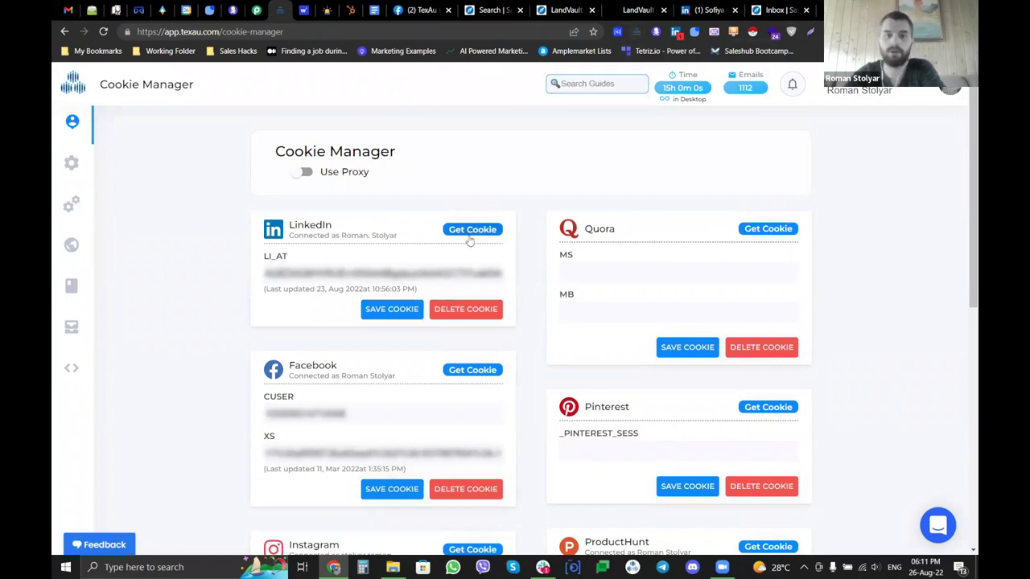
click(392, 315)
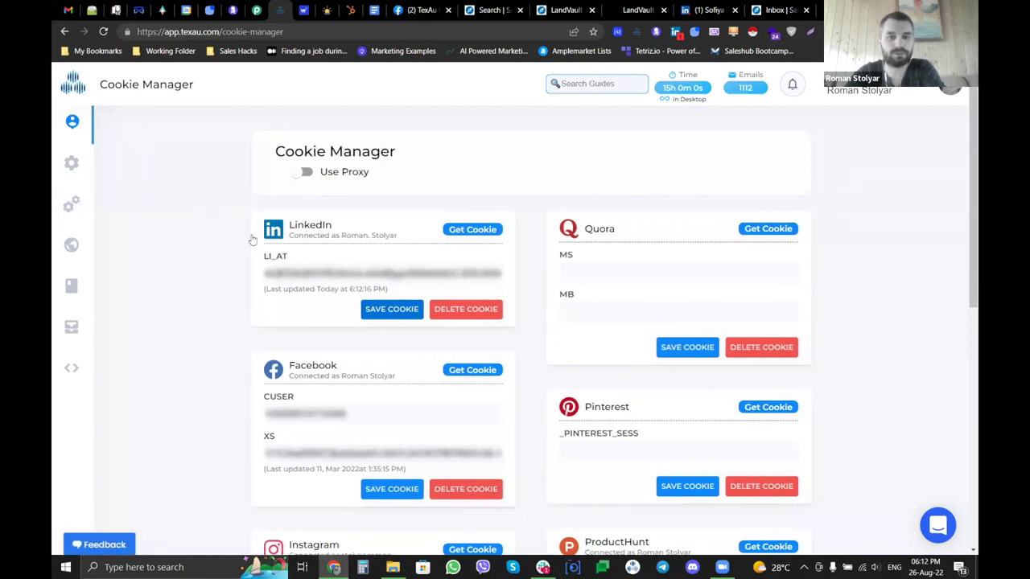
- Return to the TexAu webinar recipe and open the settings of the 15 Regular Li connection request spice
click(91, 214)
click(590, 199)
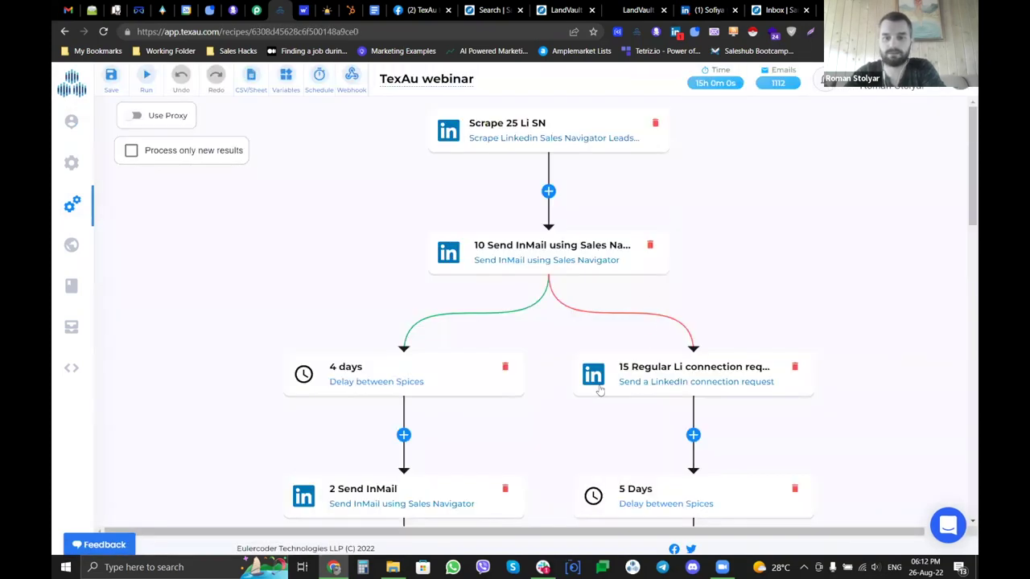
click(615, 387)
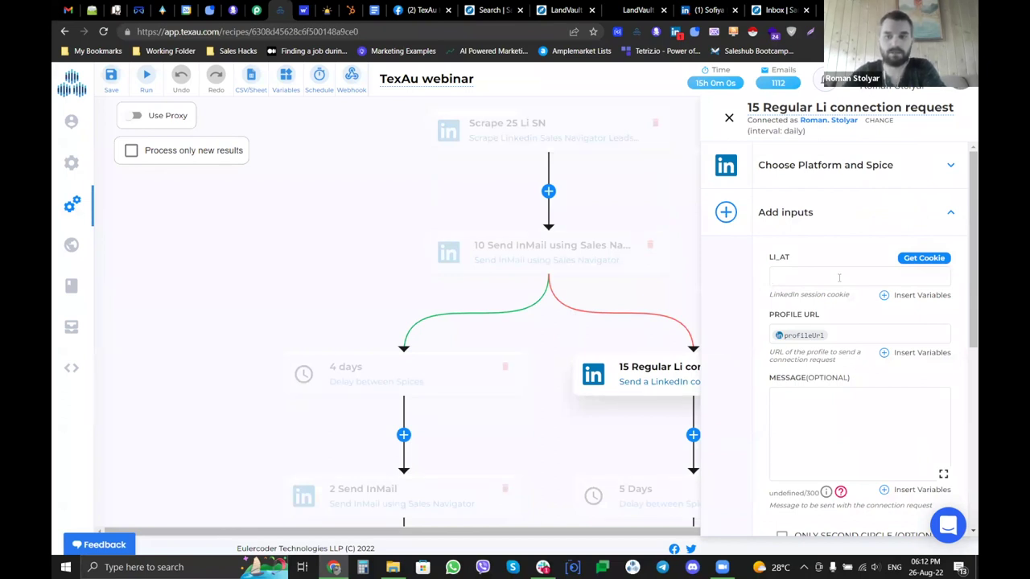
- Examine the LI_AT session cookie input of the 15 Regular Li connection request spice and close its settings
mouse_move(88, 139)
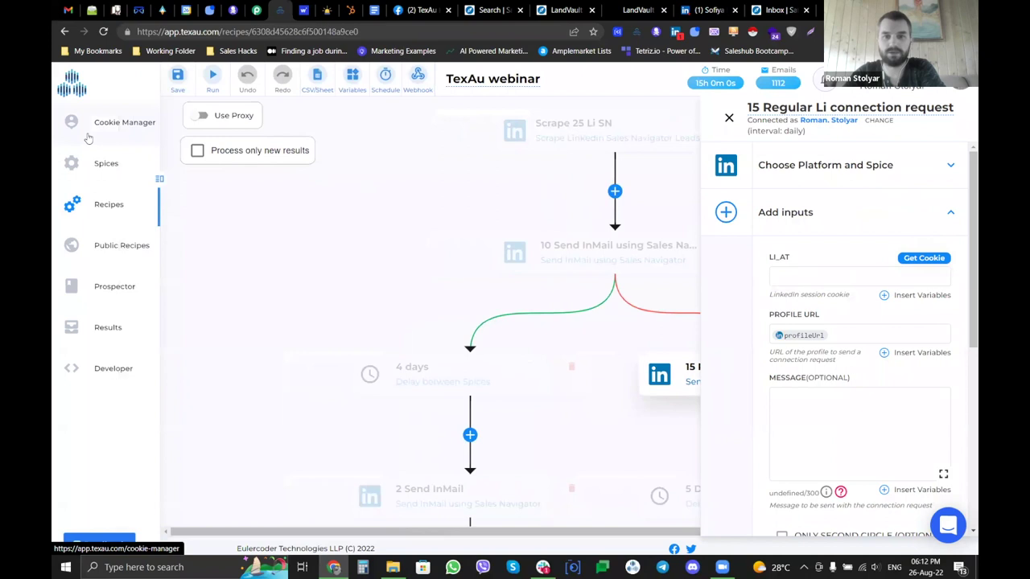
click(858, 290)
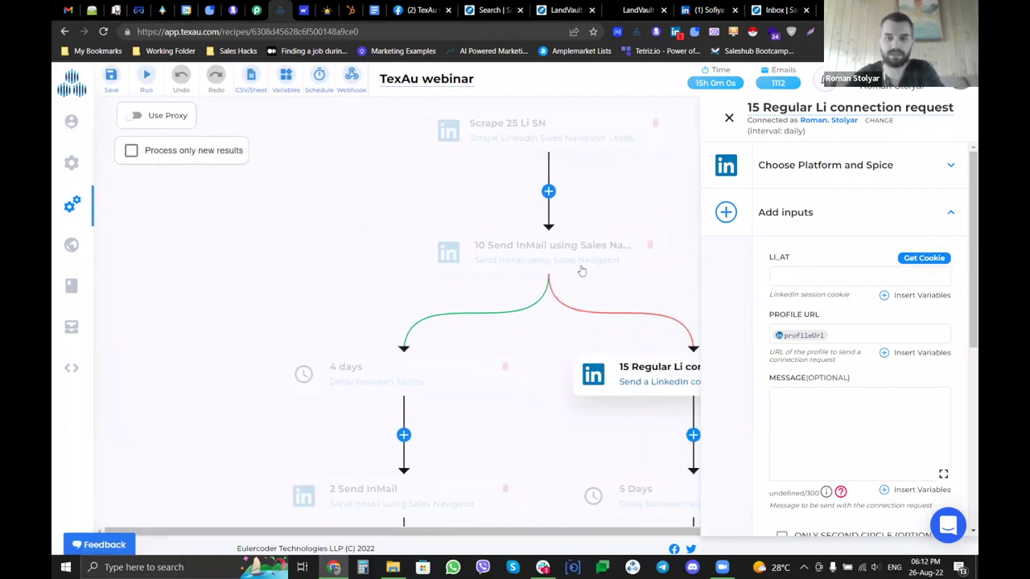
double_click(777, 257)
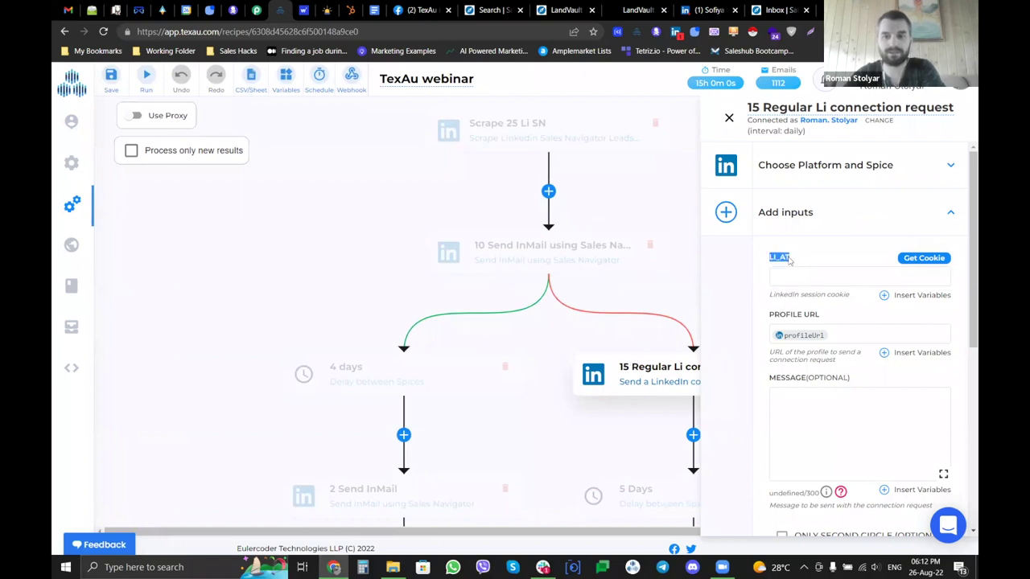
mouse_move(71, 143)
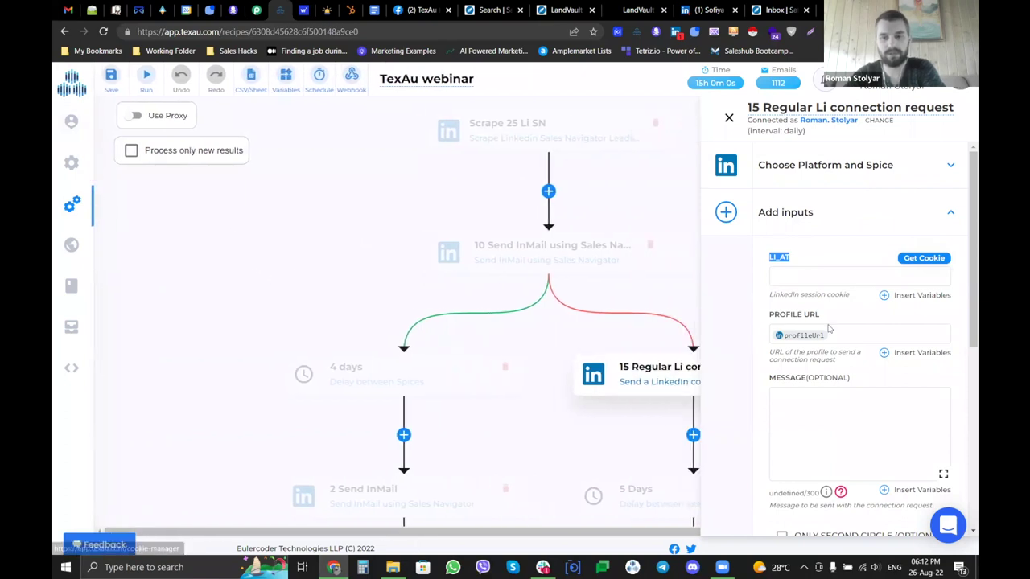
click(767, 292)
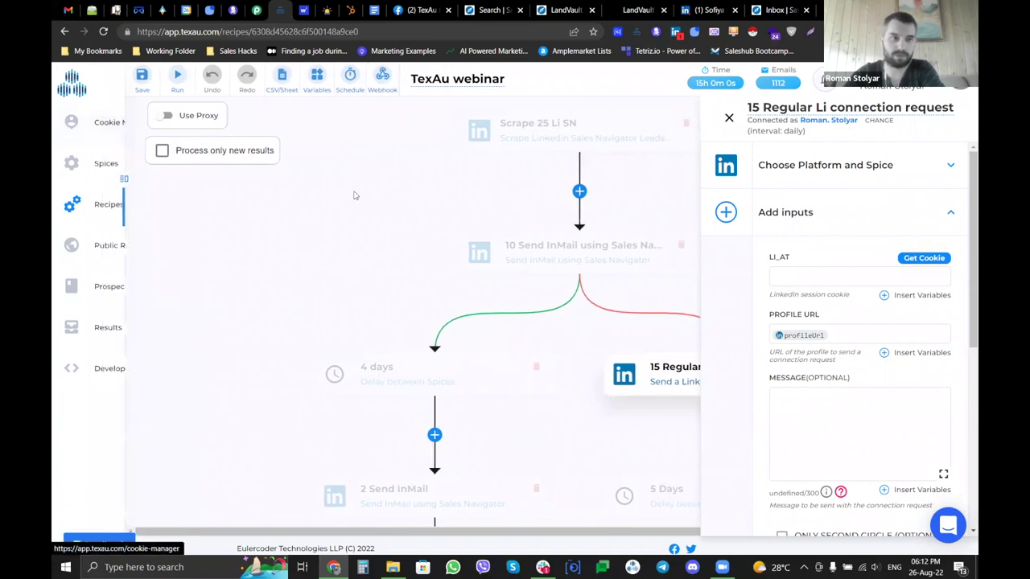
click(728, 118)
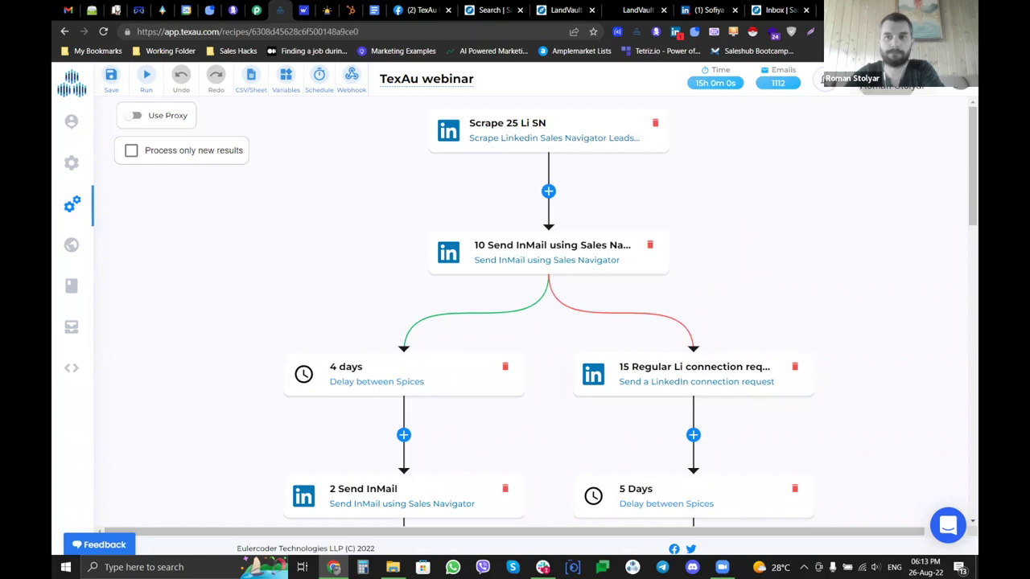
- Add a new TexAu account named Webinar
click(893, 85)
click(878, 154)
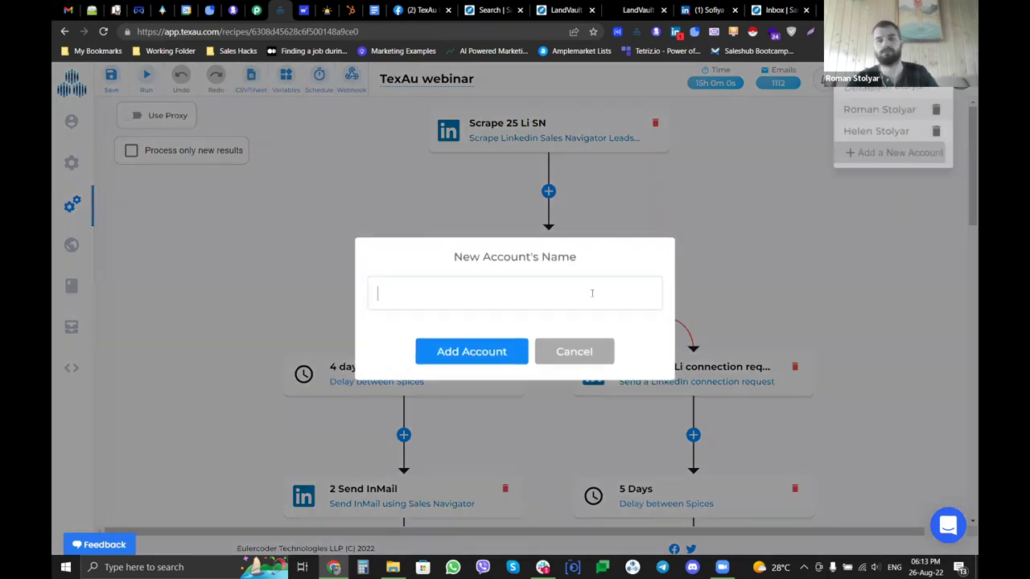
text(Webinar)
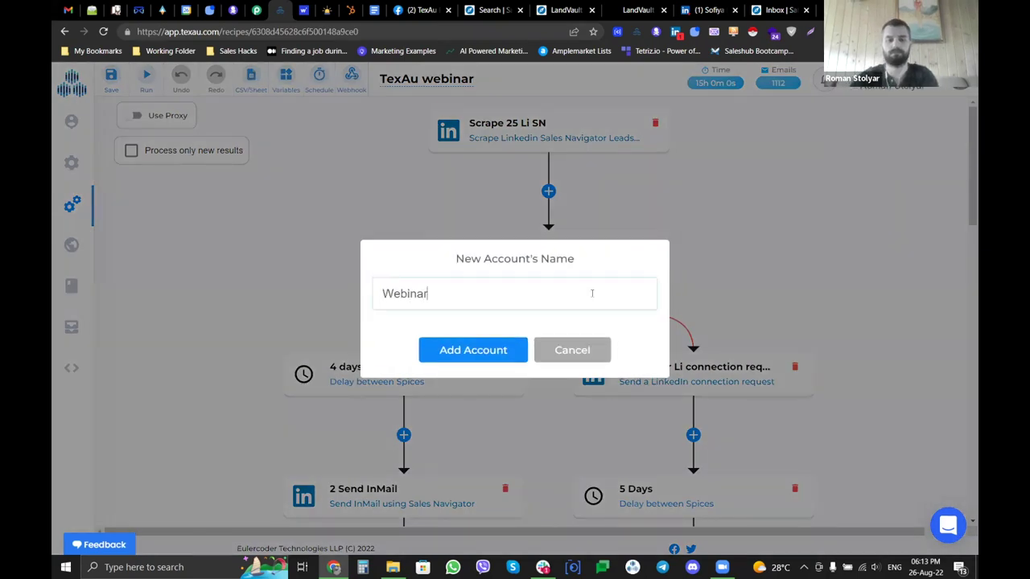
click(502, 356)
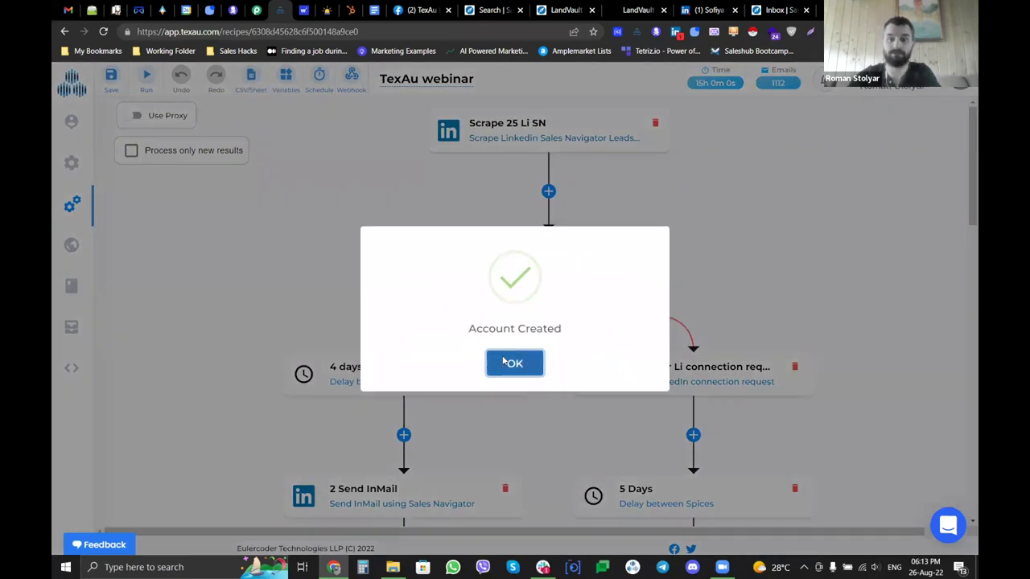
click(505, 361)
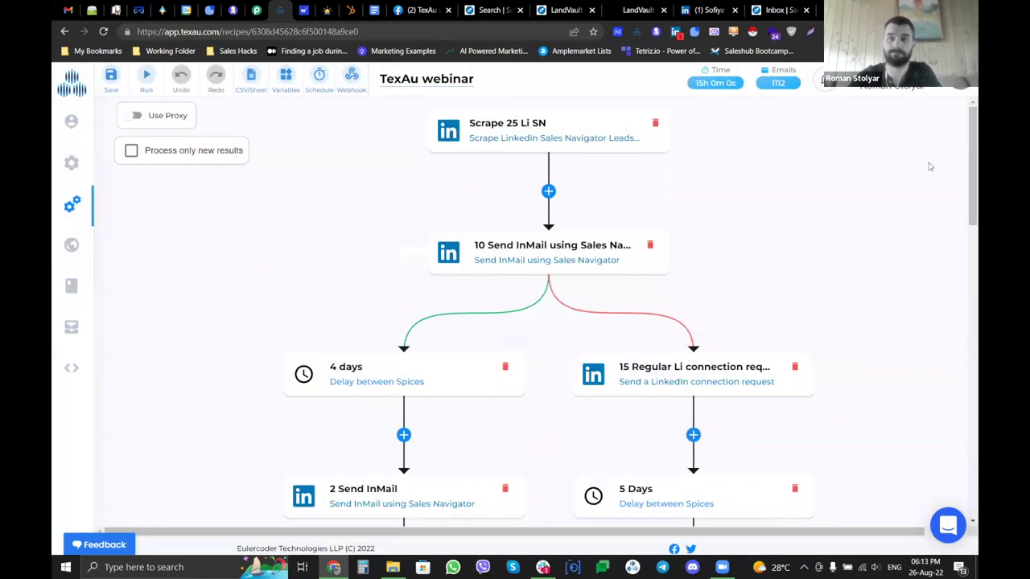
- Review the list of available TexAu accounts and close it without switching accounts
click(828, 79)
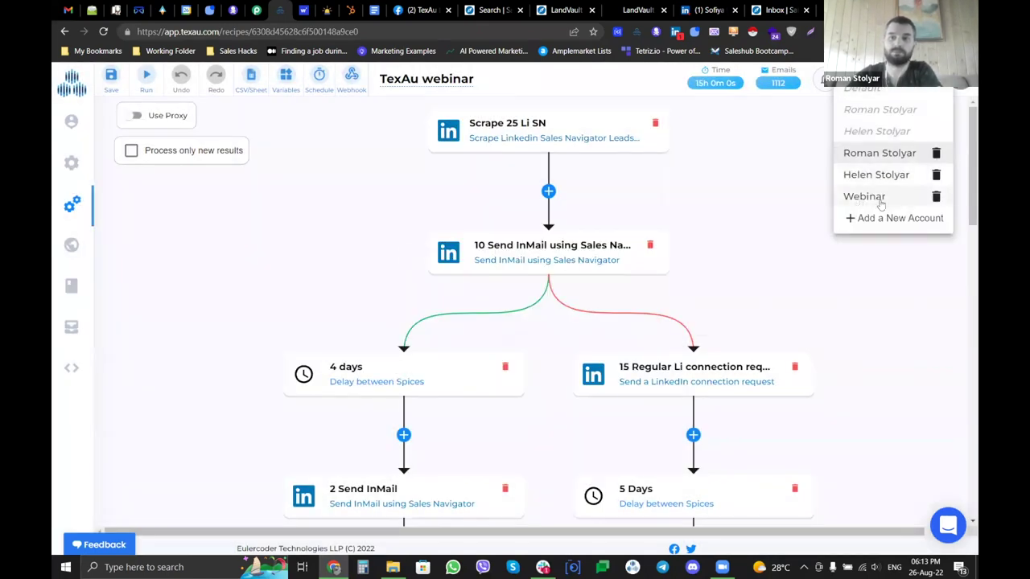
click(780, 206)
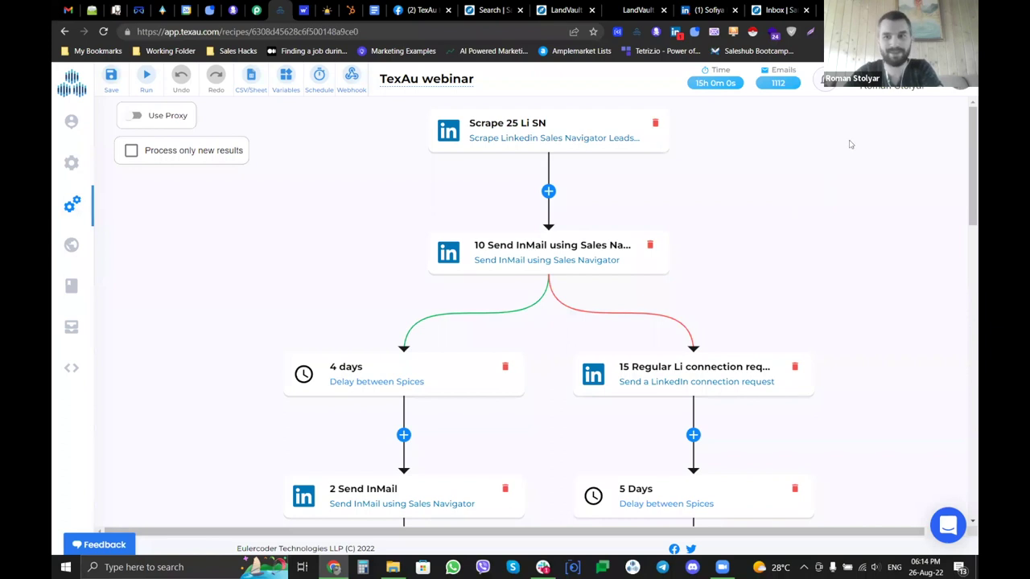
click(827, 79)
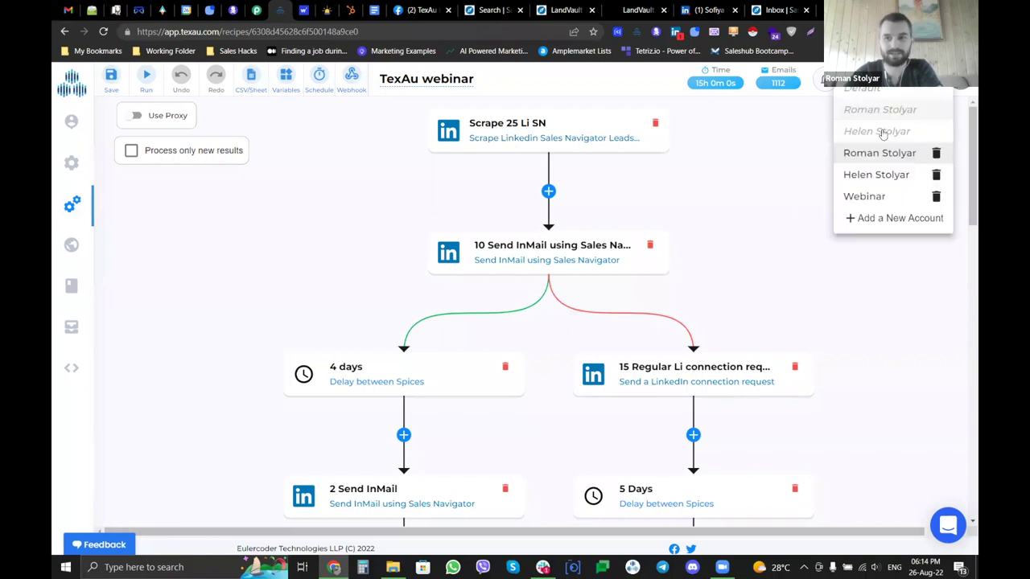
click(779, 297)
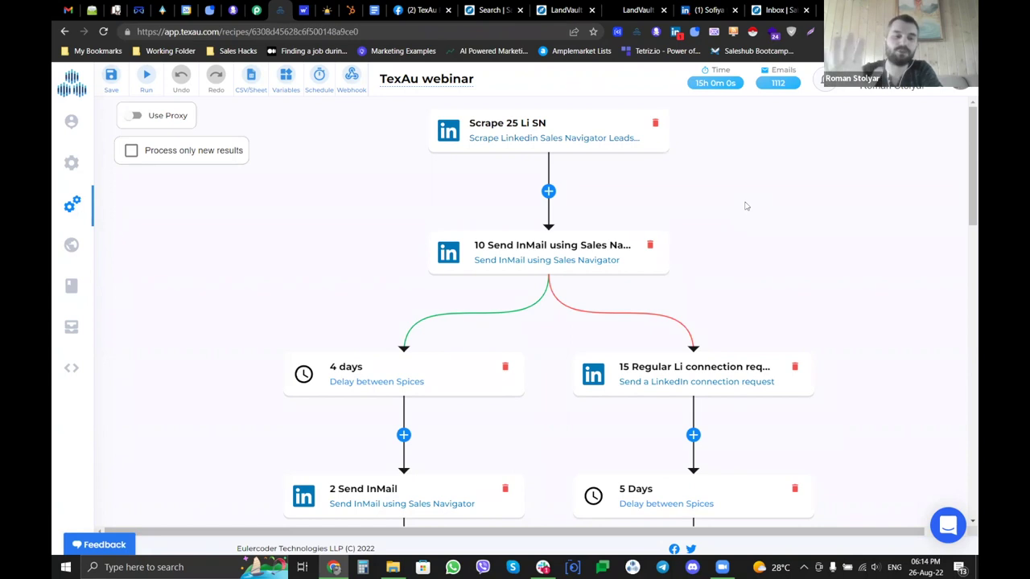
- Add a Fetch data from Google Sheet spice between Scrape 25 Li SN and the 10 Send InMail spice
click(547, 190)
click(781, 471)
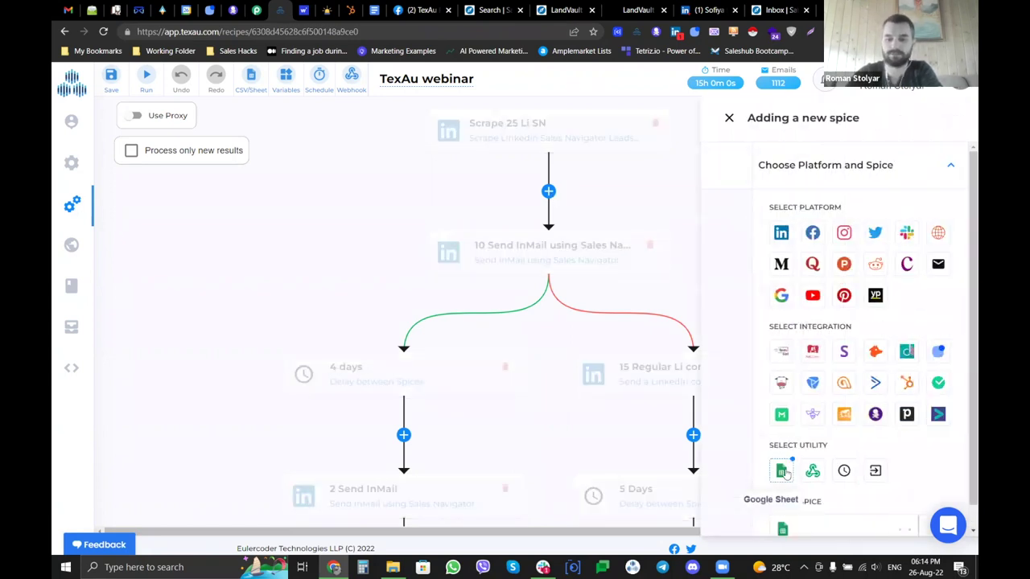
click(825, 501)
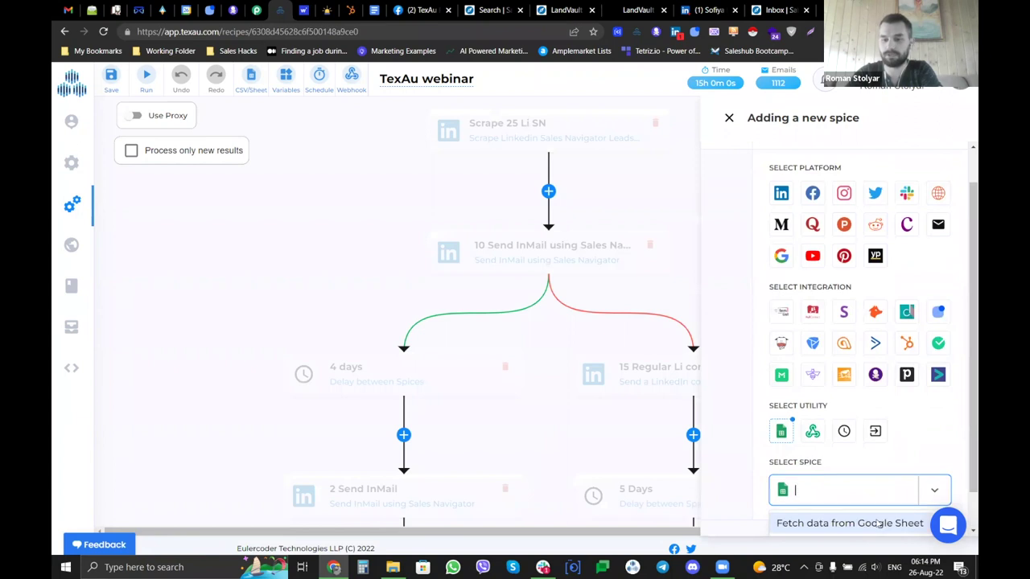
click(744, 270)
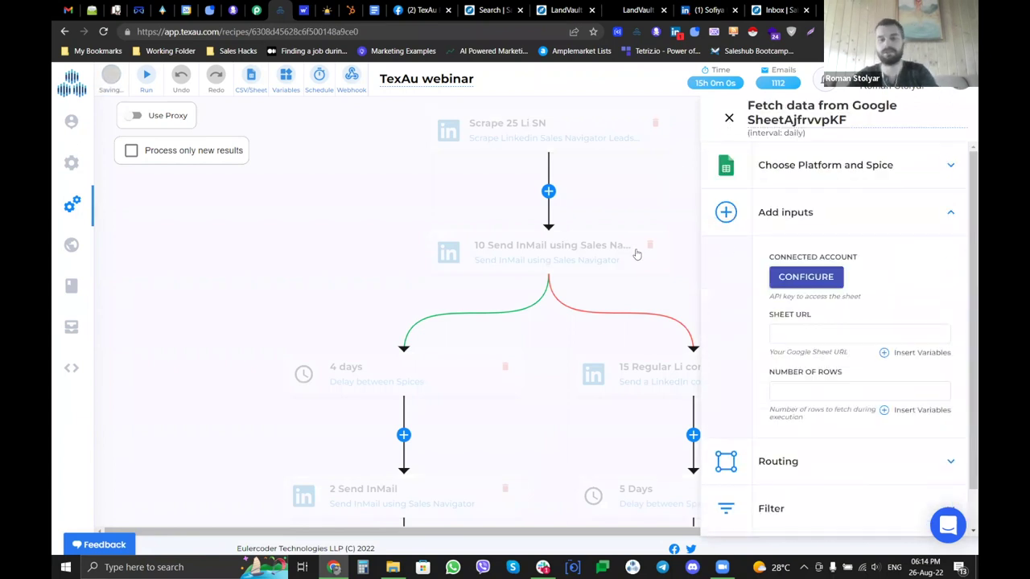
click(729, 118)
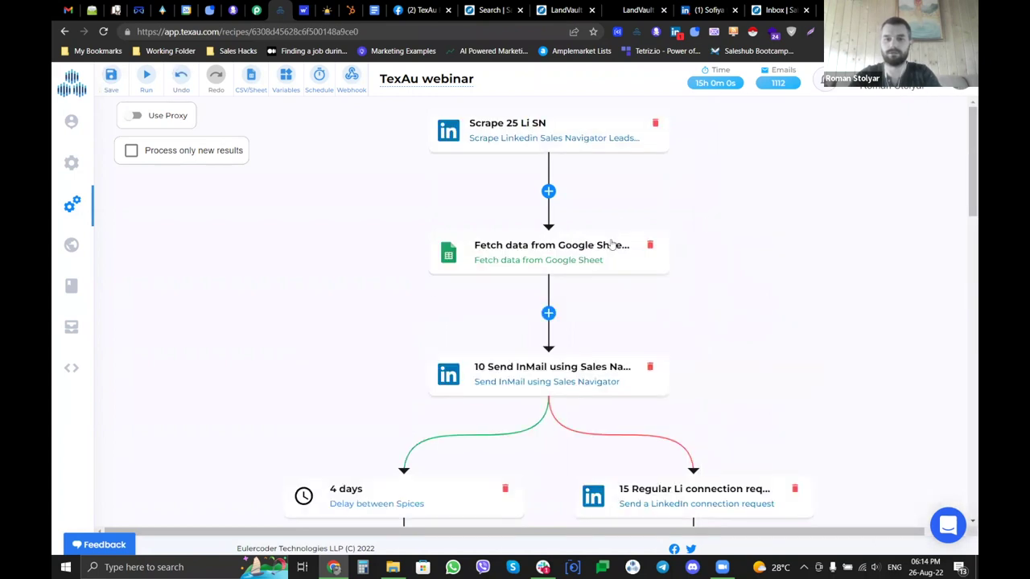
- Rename the Fetch data from Google Sheet spice as Scraped and close its settings
click(596, 241)
click(768, 107)
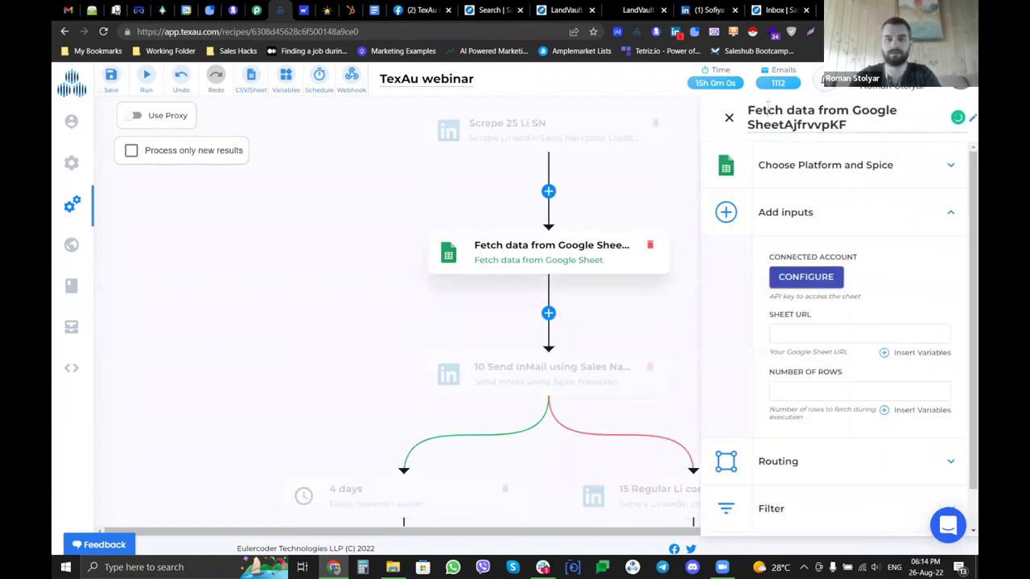
triple_click(768, 105)
text(Scraped)
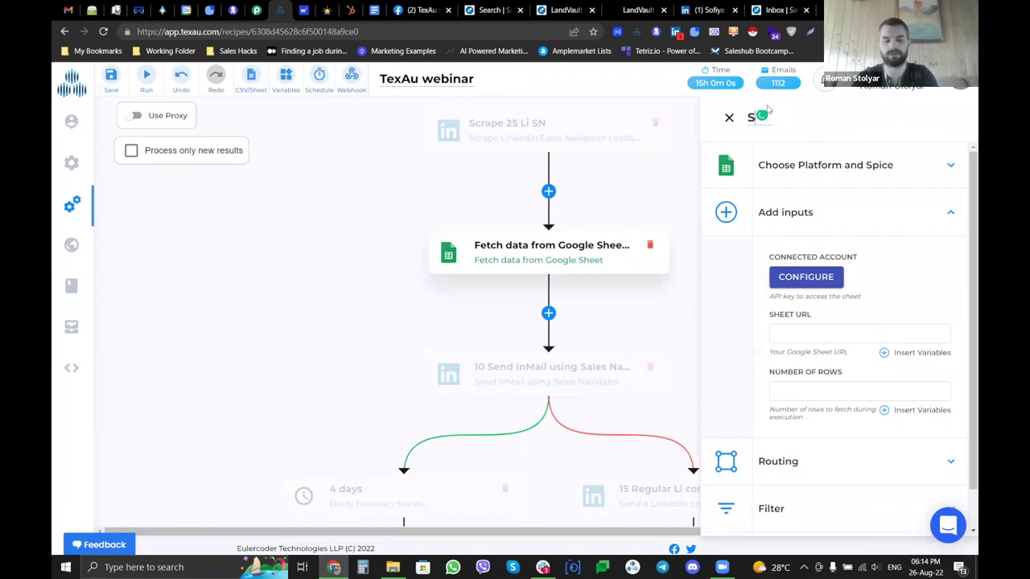
click(734, 287)
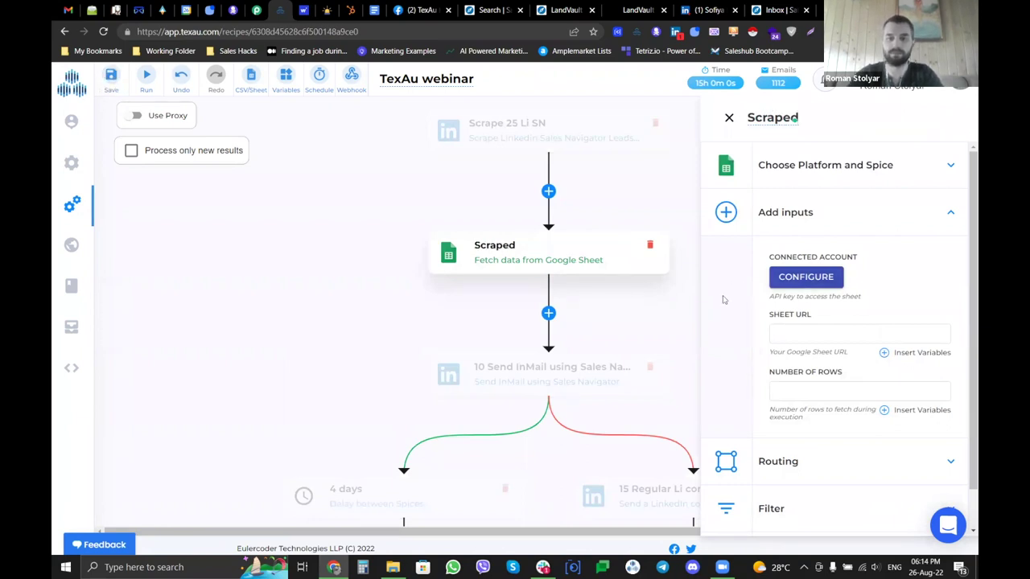
click(728, 119)
- Add a Send data to Google Sheet spice directly after the 4 days delay
scroll(655, 292, down, 1)
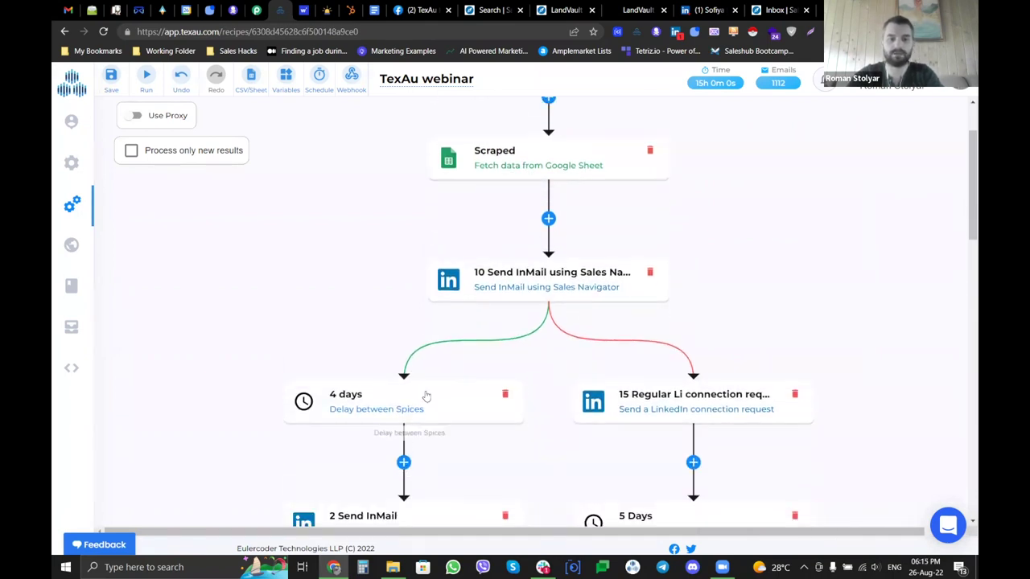
click(404, 463)
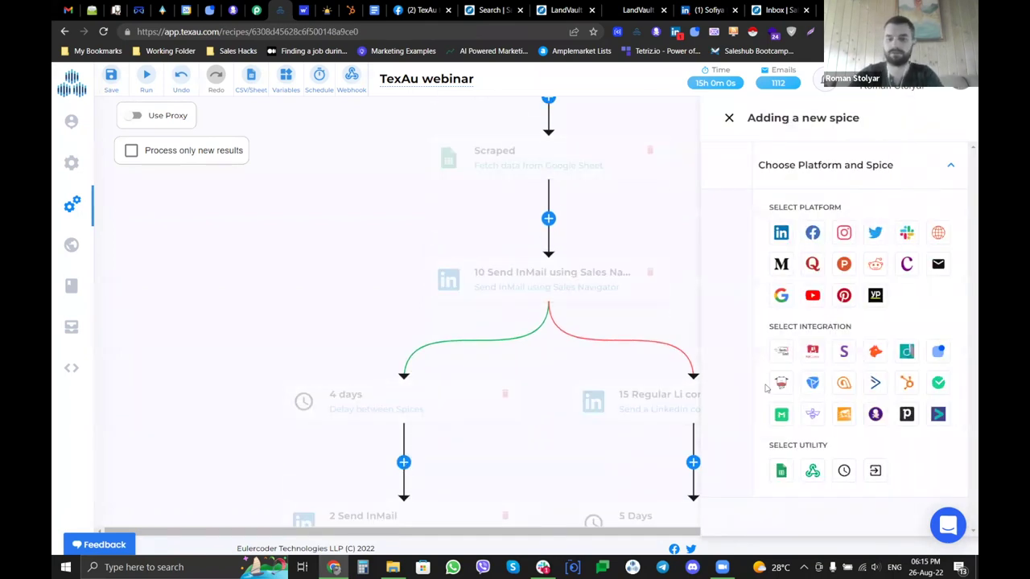
click(781, 473)
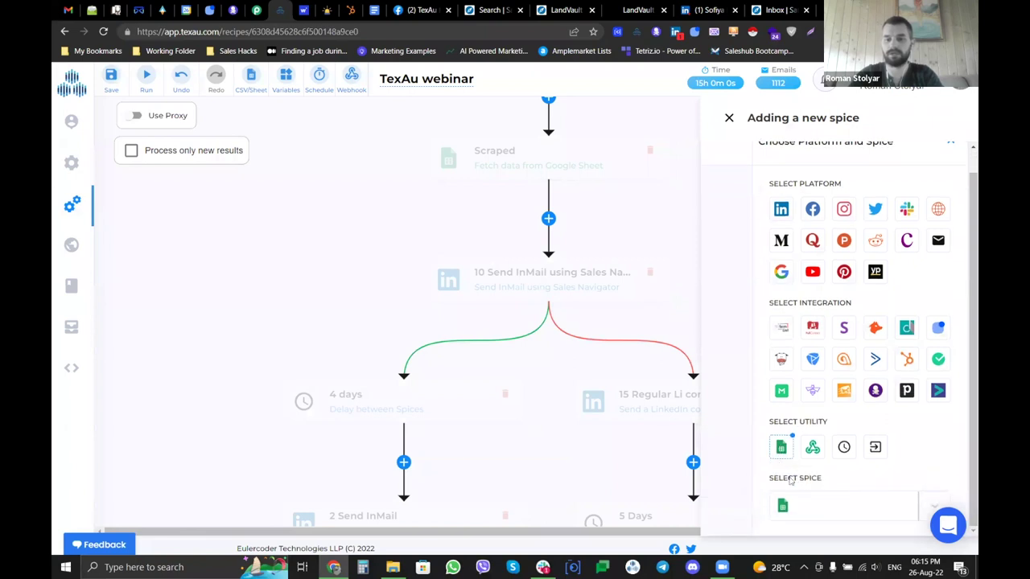
click(829, 505)
click(830, 502)
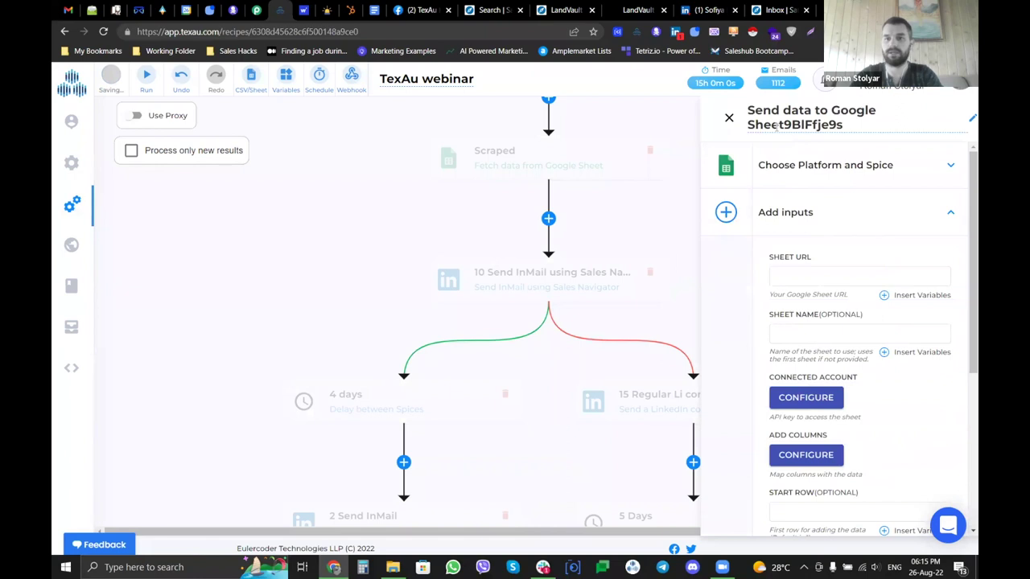
- Rename the Google Sheet spice after the 4 days delay as 1st Inmail and close its settings
triple_click(777, 126)
text(1s)
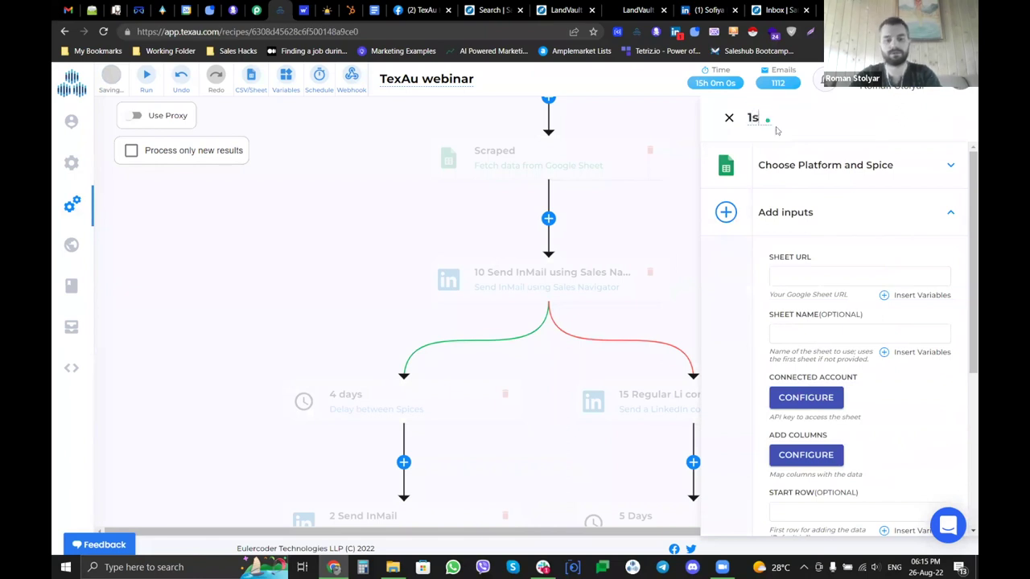
text(t Inmail)
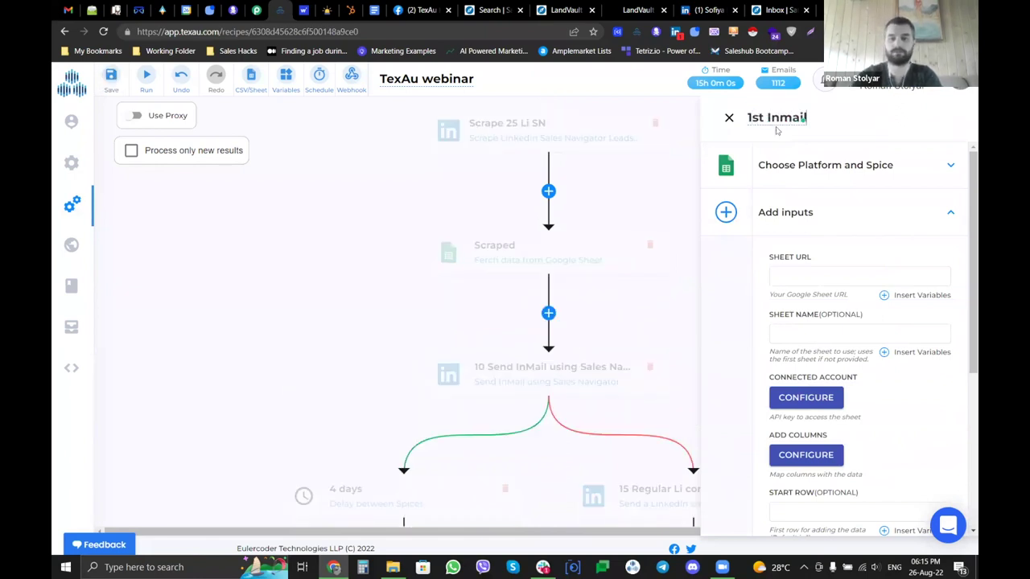
click(729, 118)
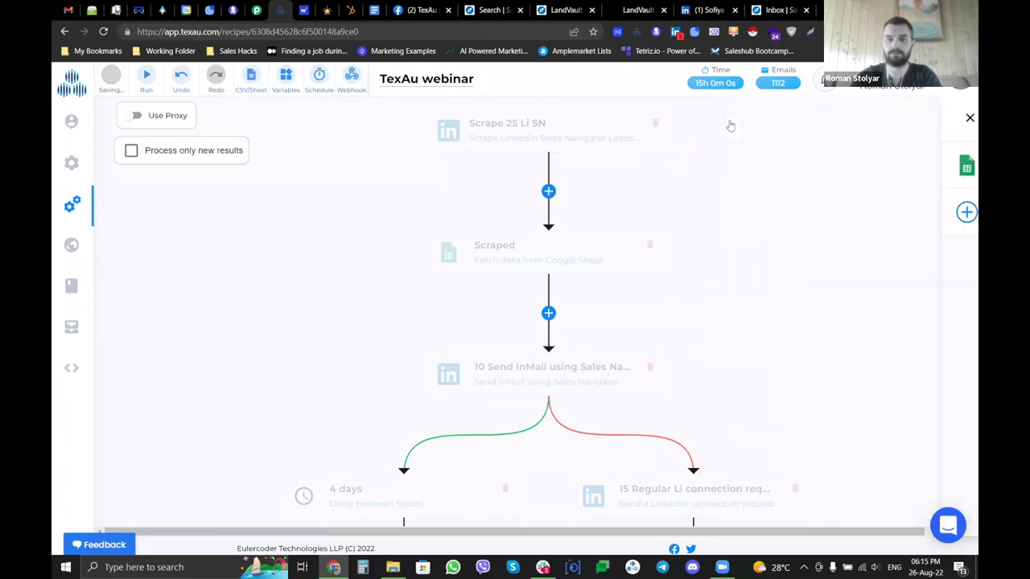
- Add a Send data to Google Sheet spice between the 15 Regular Li connection request and the 5 Days delay
scroll(713, 378, down, 2)
click(692, 397)
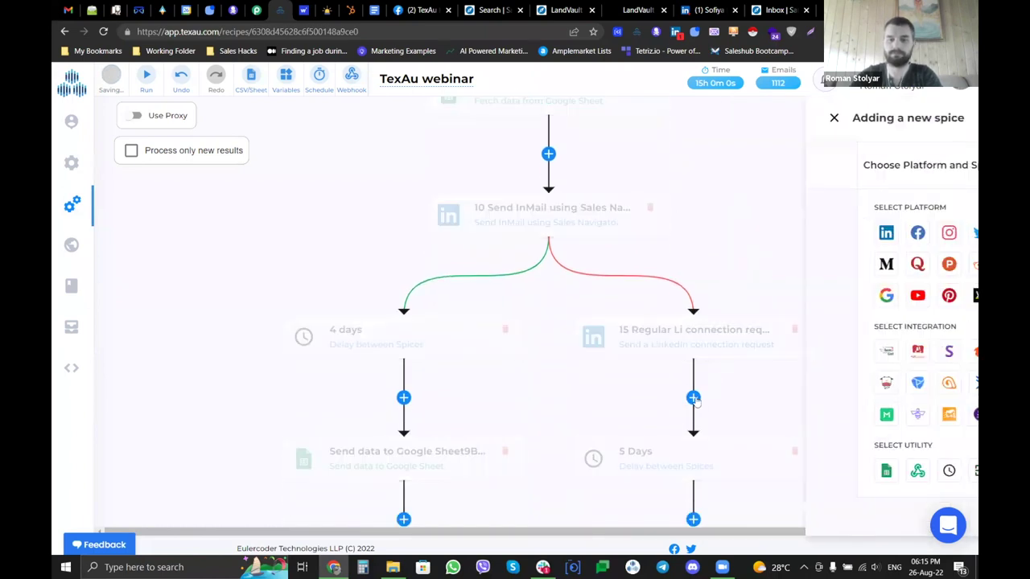
click(784, 466)
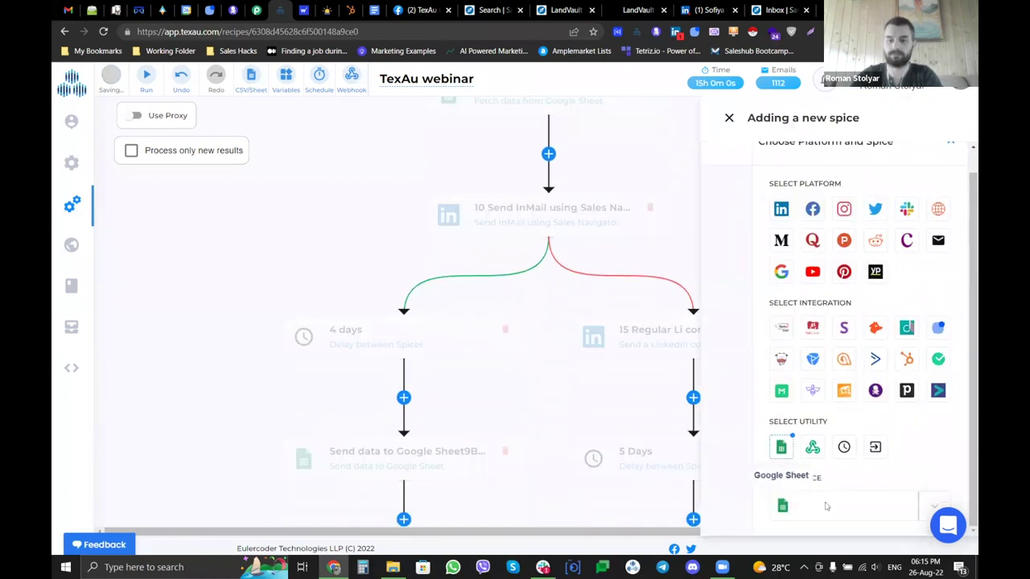
click(826, 504)
click(866, 505)
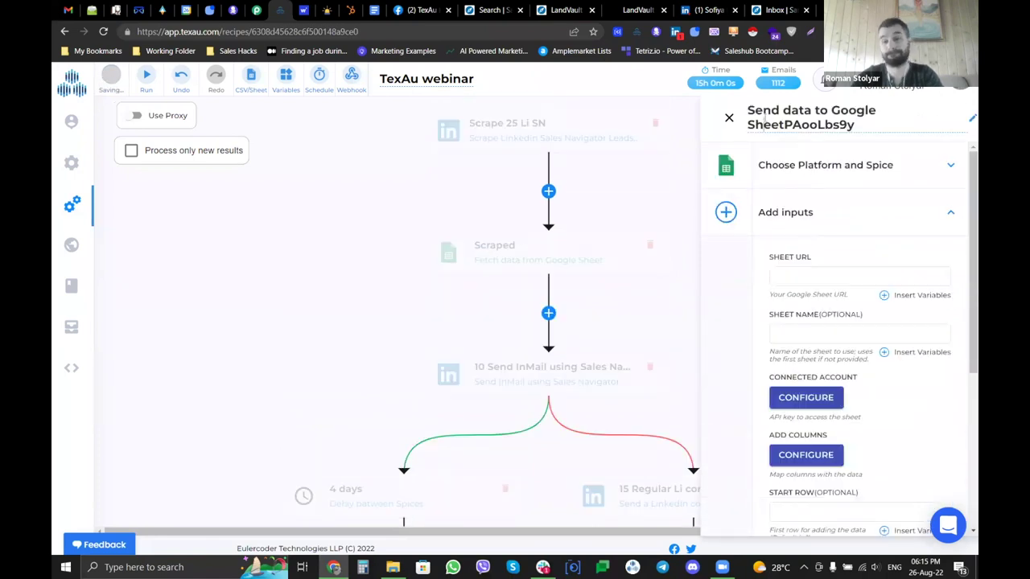
- Rename the Google Sheet spice following the LinkedIn connection request as Con Request
triple_click(764, 116)
text(Co)
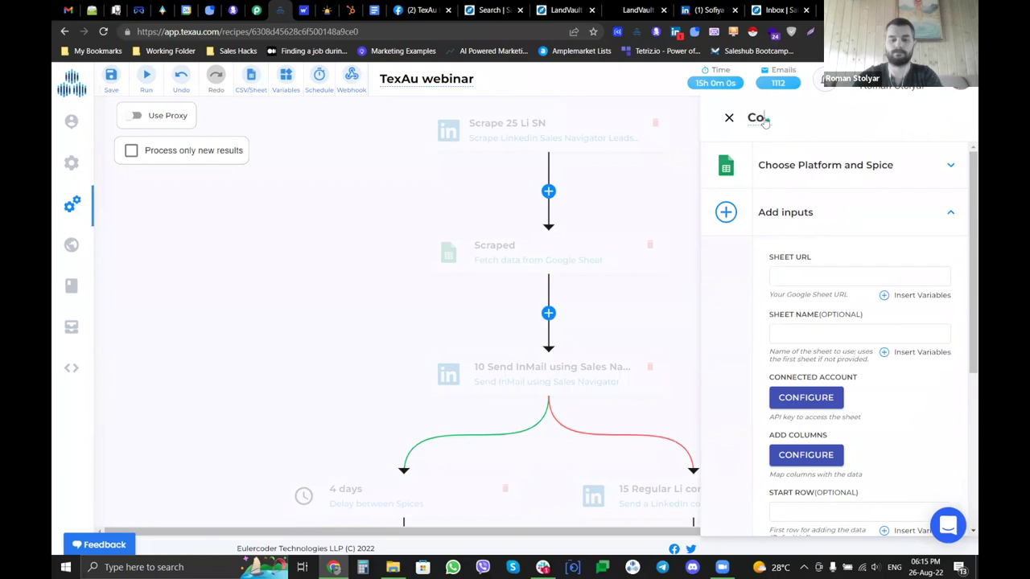
text(n Request)
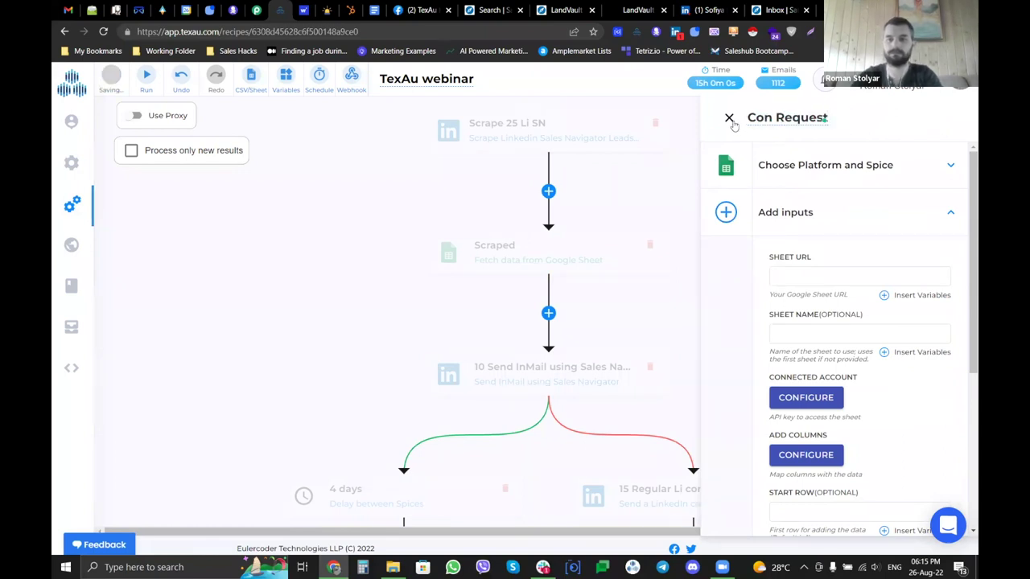
- Close the Con Request settings and rename the Google Sheet spice below the 4 days delay as 1st InMail
click(728, 118)
scroll(762, 312, down, 3)
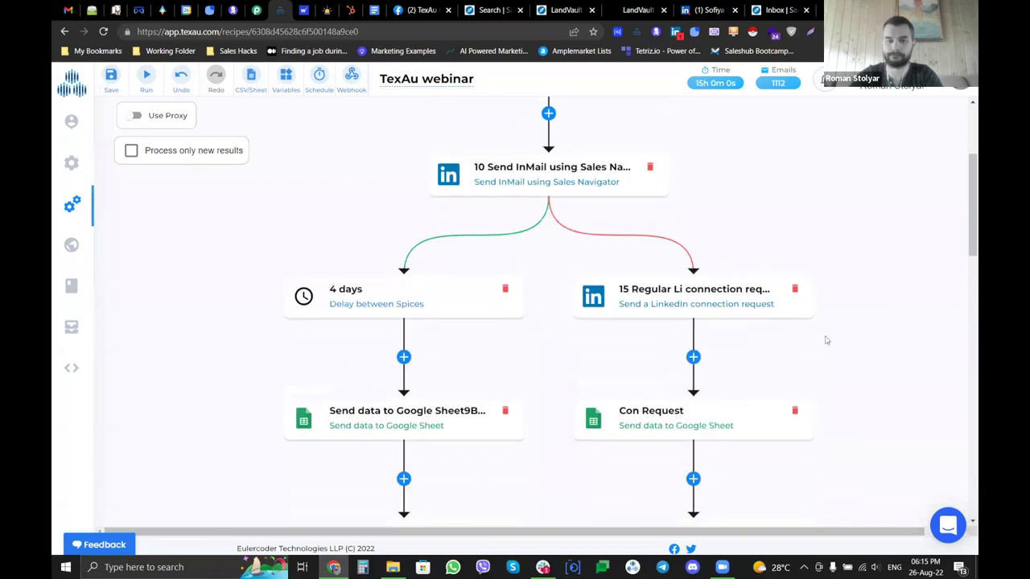
scroll(823, 338, down, 1)
click(480, 336)
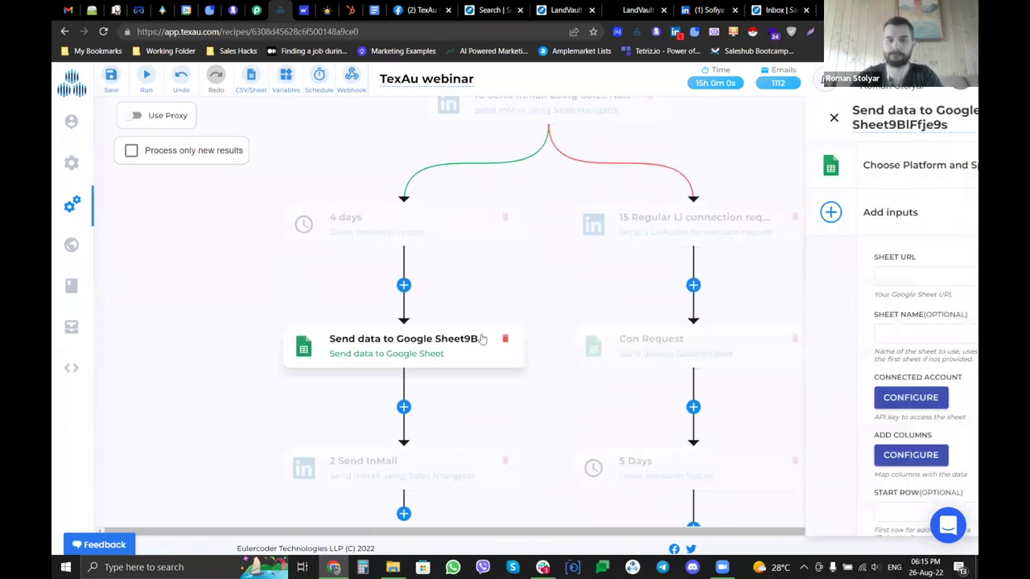
triple_click(761, 136)
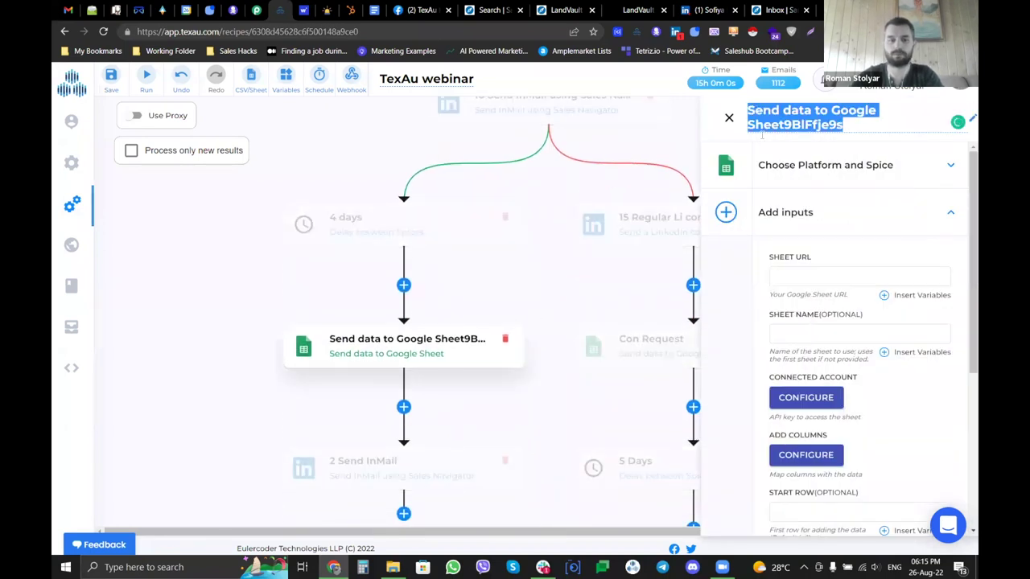
text(1st InMail)
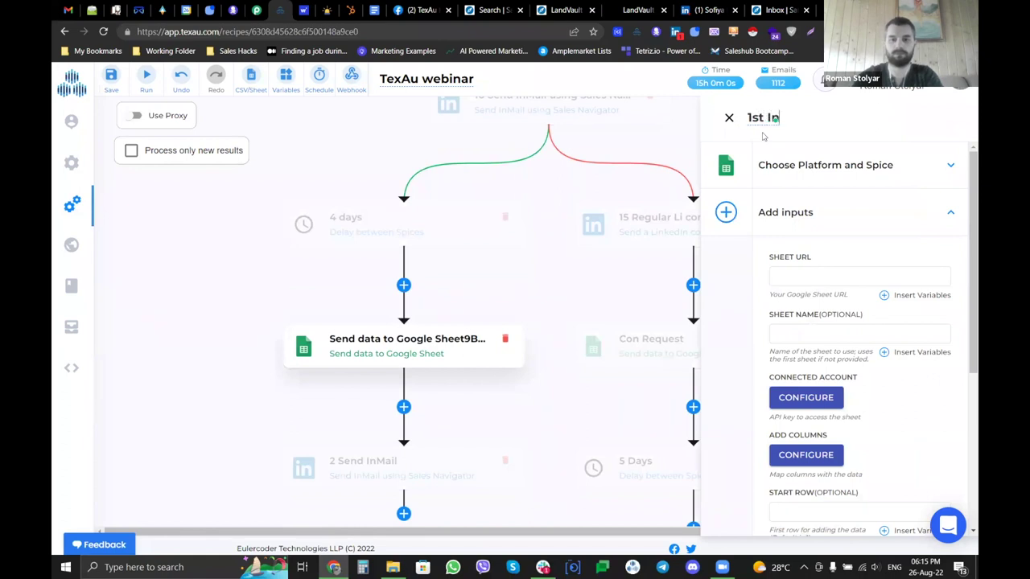
click(729, 118)
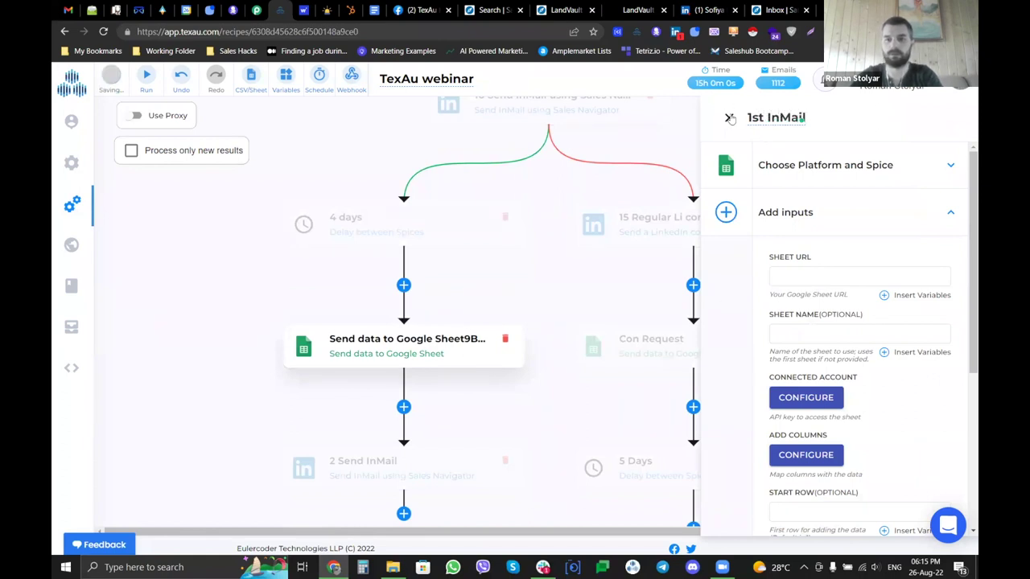
- Review the recipe flow from the InMail branches down to the webhook and Reply.io spices and back
scroll(867, 265, up, 4)
scroll(868, 265, down, 2)
scroll(868, 265, down, 2)
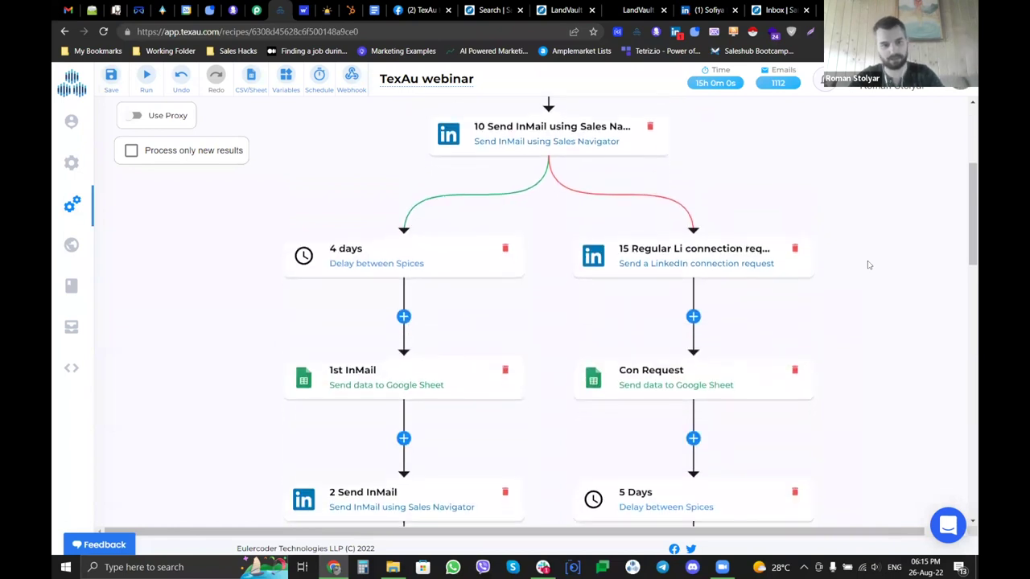
scroll(868, 265, down, 1)
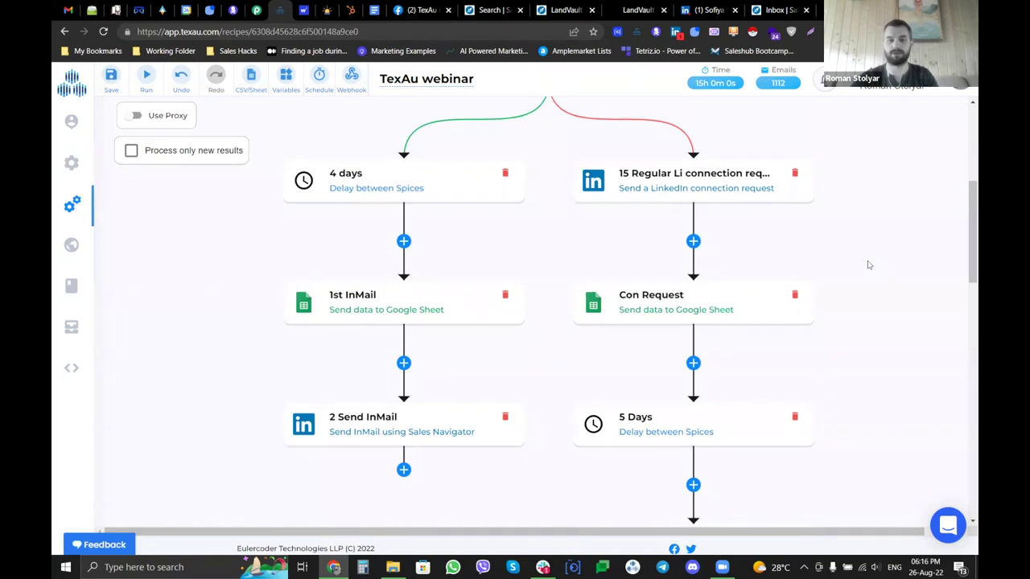
scroll(868, 265, down, 3)
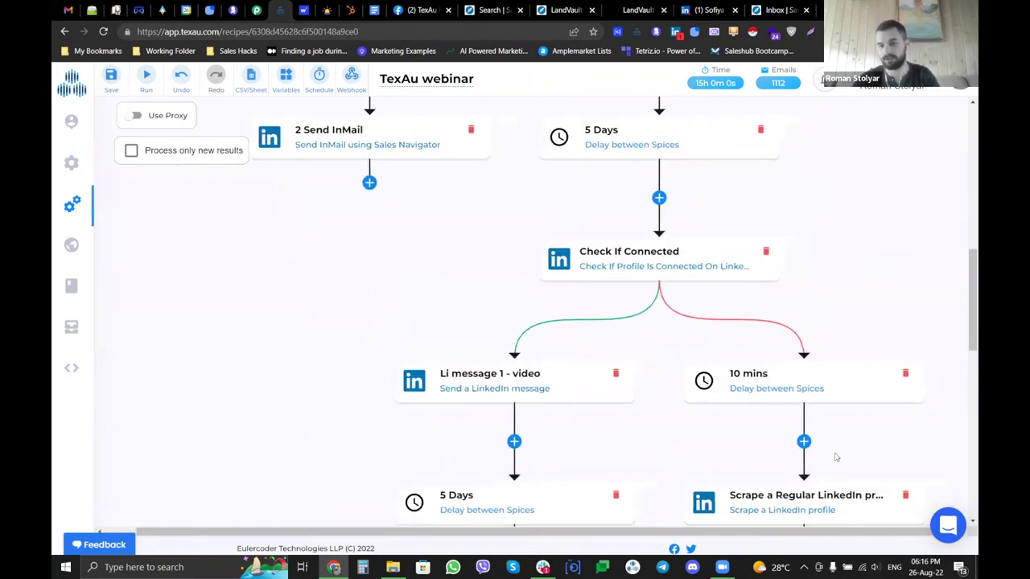
scroll(834, 456, down, 10)
scroll(833, 503, down, 2)
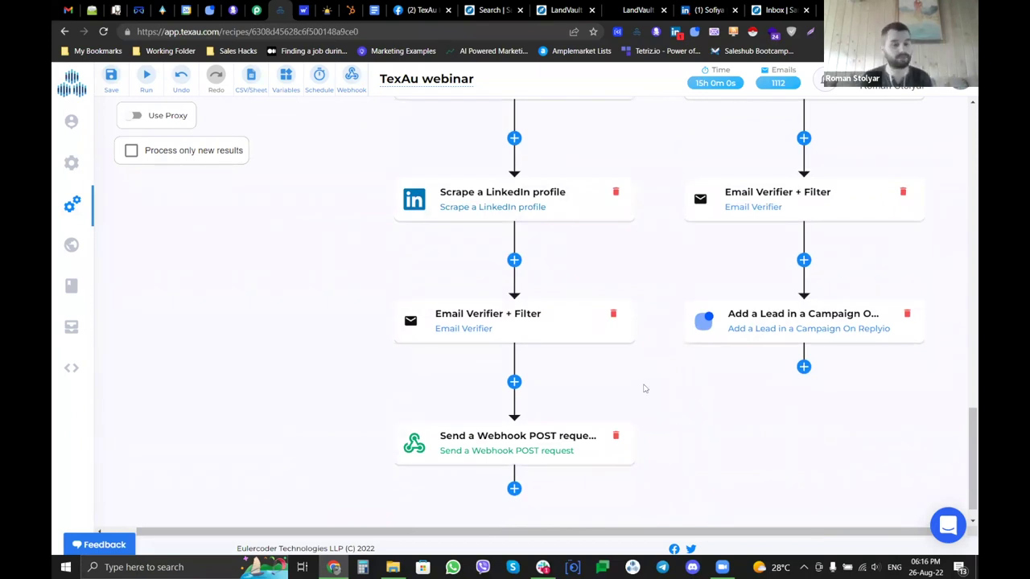
scroll(644, 389, up, 7)
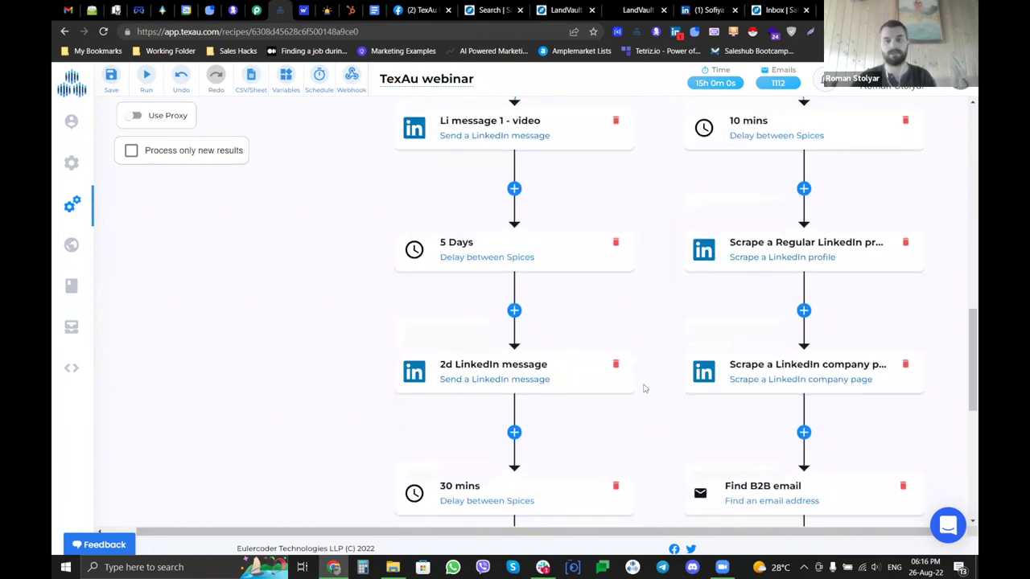
scroll(644, 389, up, 5)
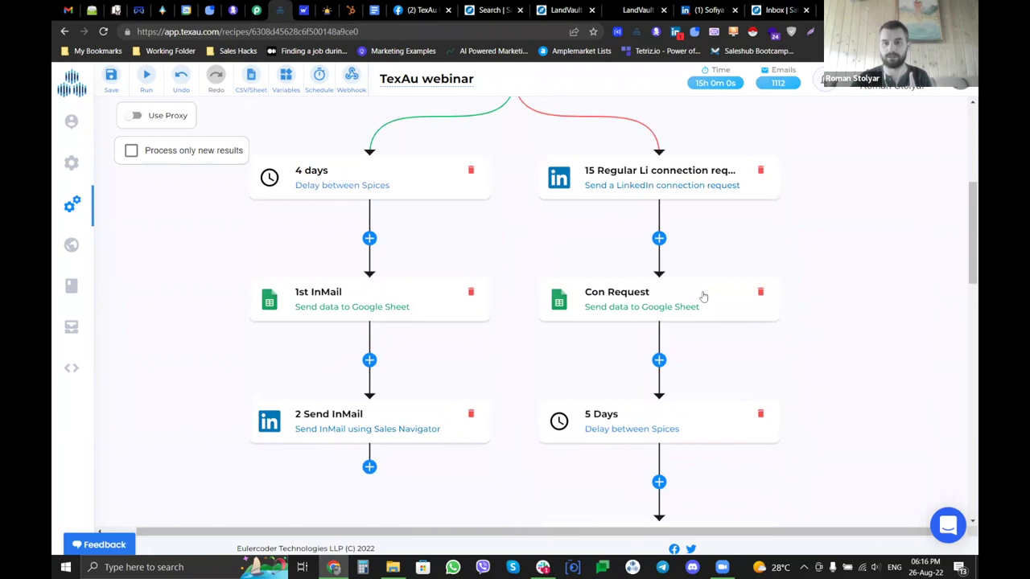
- Examine the variables available to the 5 Days delay below Con Request, expanding the connection request and first InMail outputs
click(698, 406)
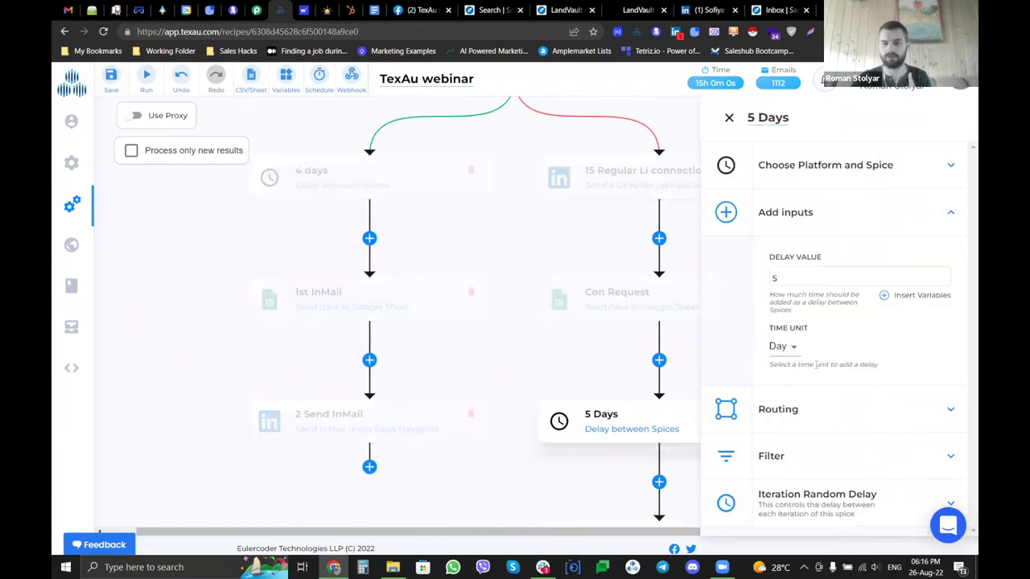
click(897, 295)
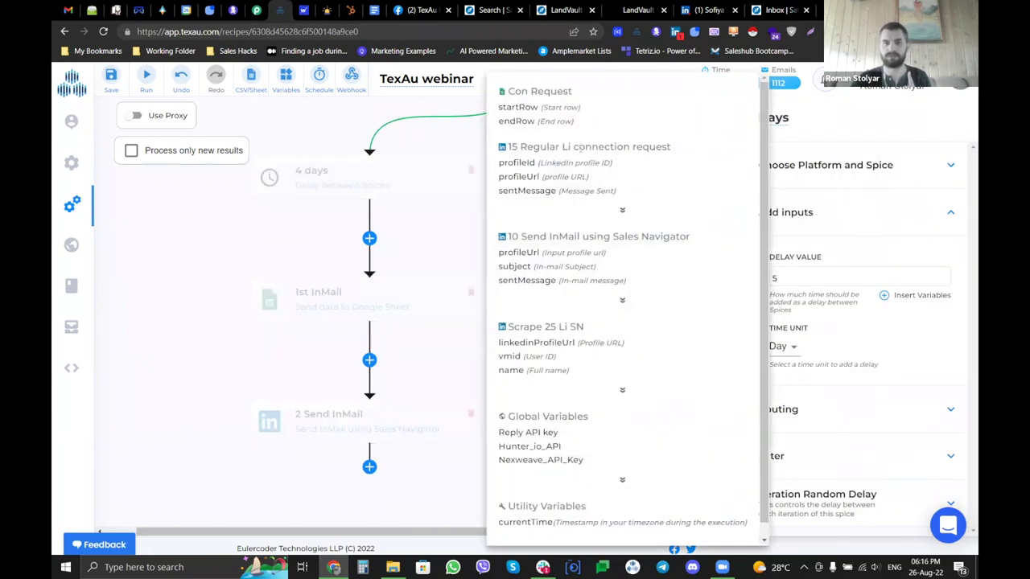
click(622, 210)
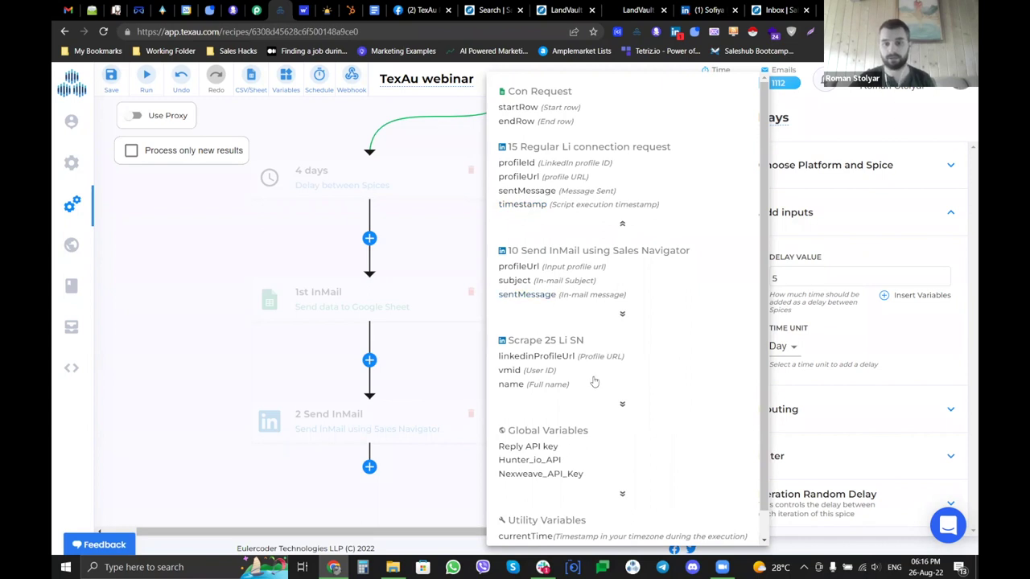
click(624, 316)
drag(575, 250, 679, 252)
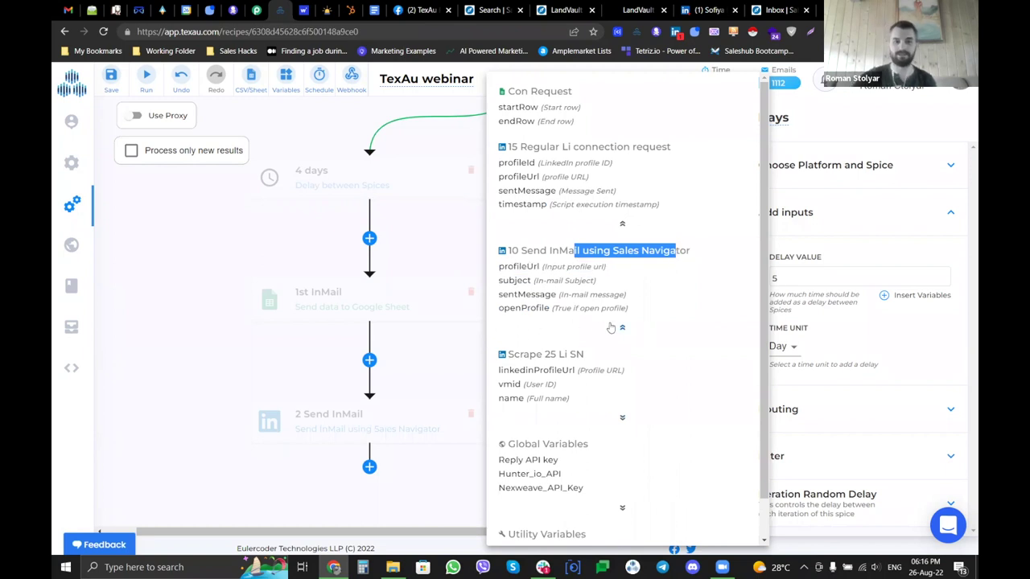
click(461, 259)
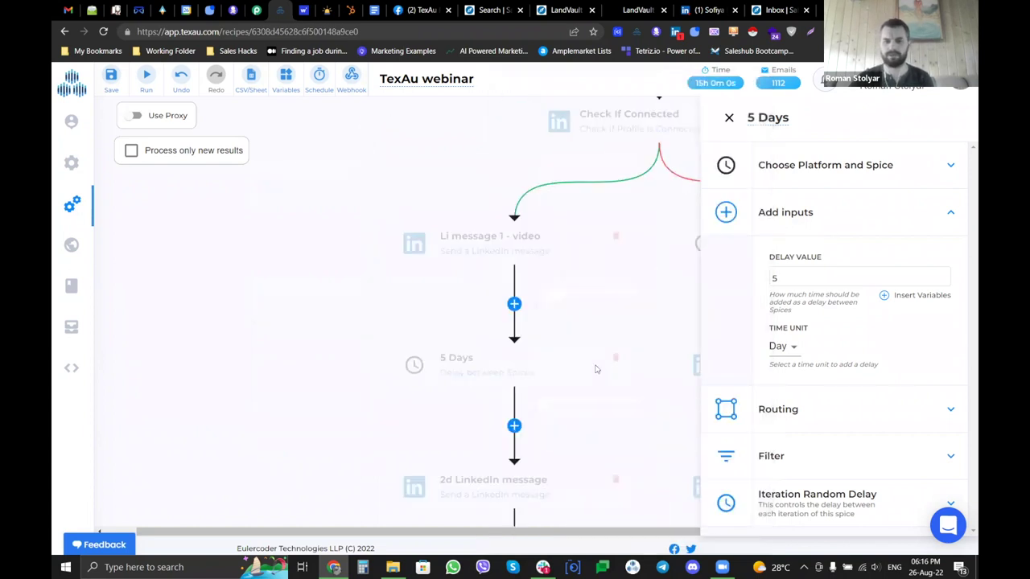
- Examine the variables available to the 30 mins delay, expanding the 2d LinkedIn message outputs, and close its settings
scroll(596, 369, down, 3)
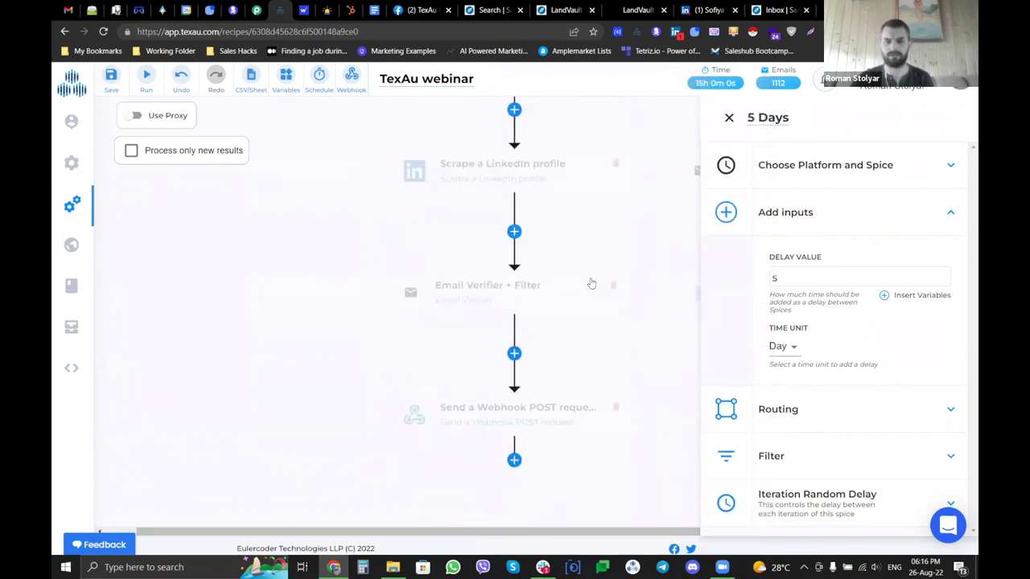
scroll(591, 283, up, 4)
click(588, 283)
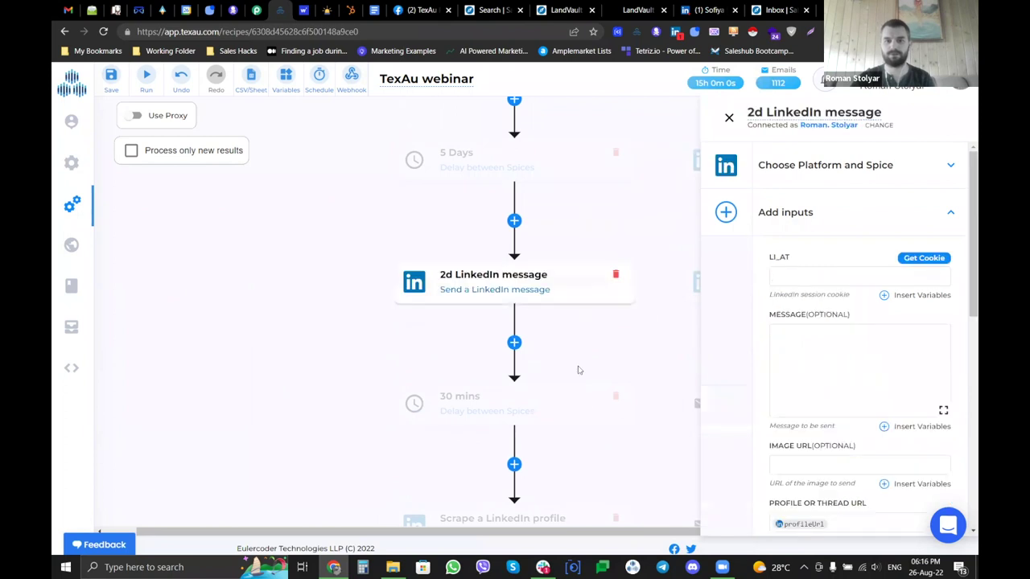
click(578, 402)
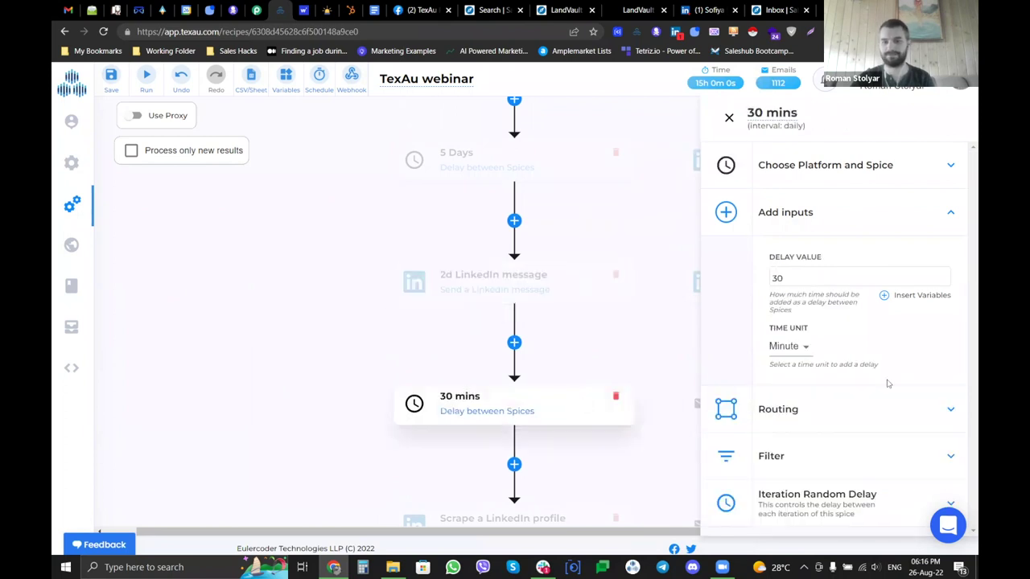
click(886, 296)
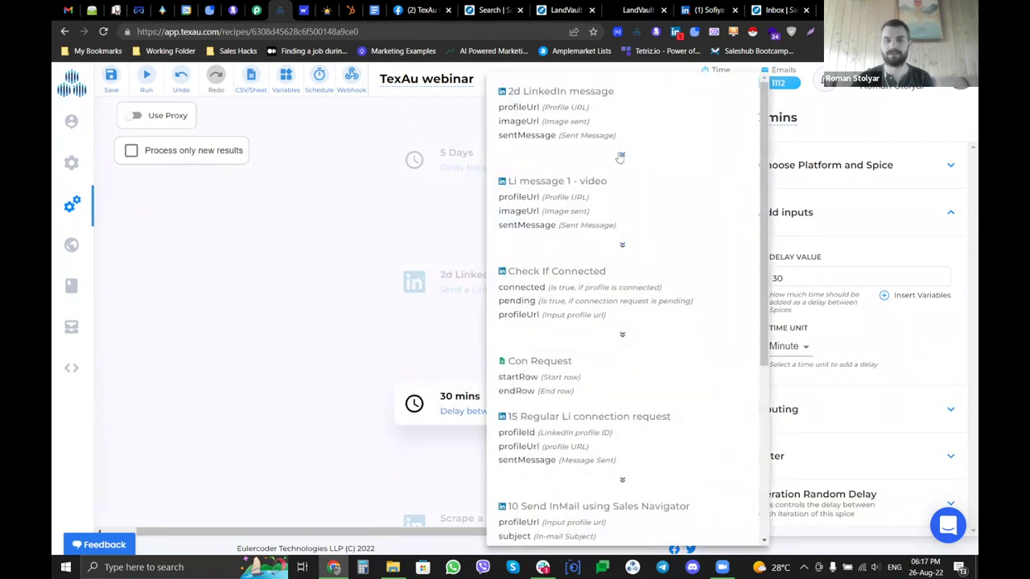
click(620, 157)
click(454, 209)
click(729, 117)
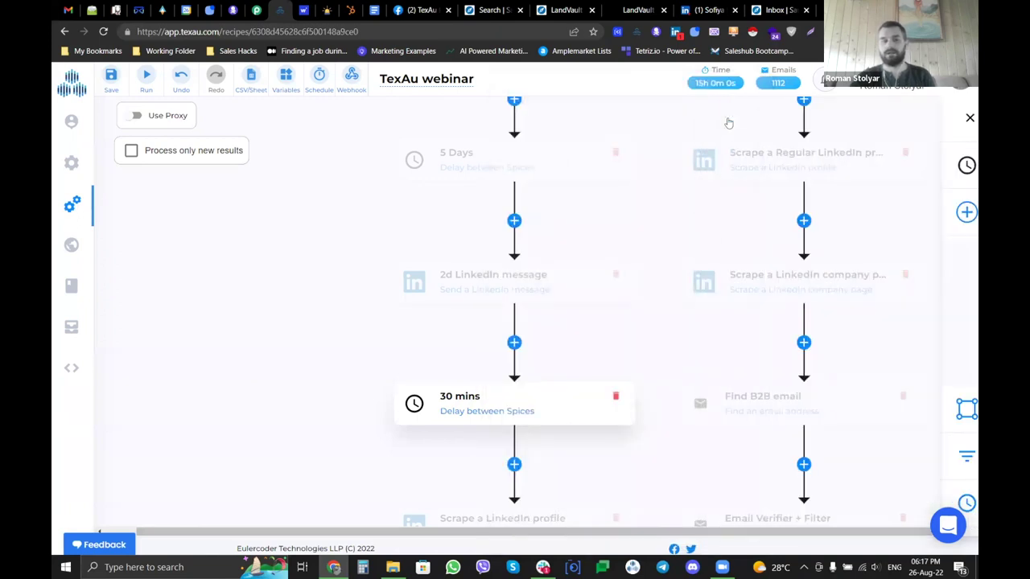
- Set the recipe to process only new results
scroll(658, 292, up, 3)
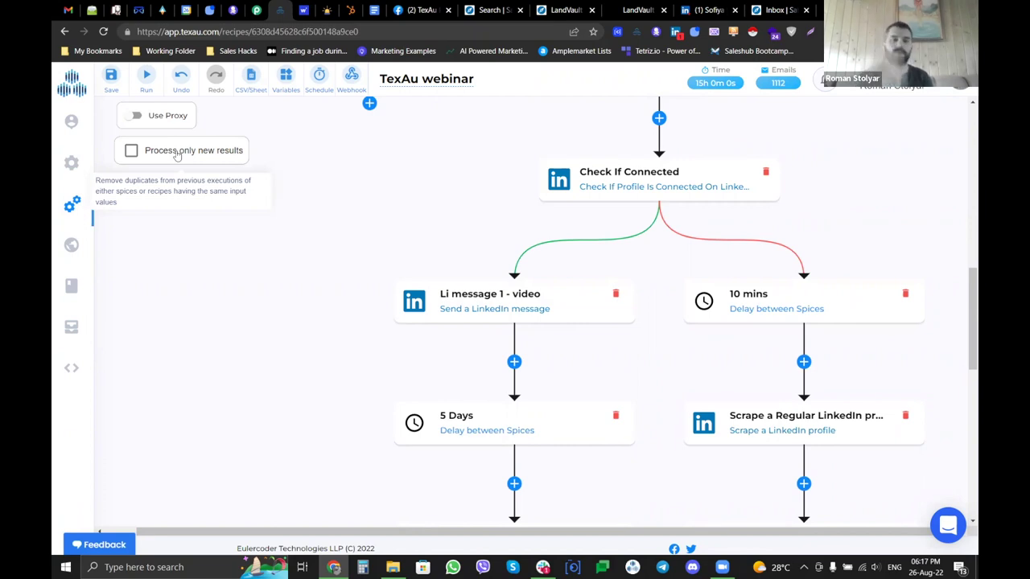
click(177, 155)
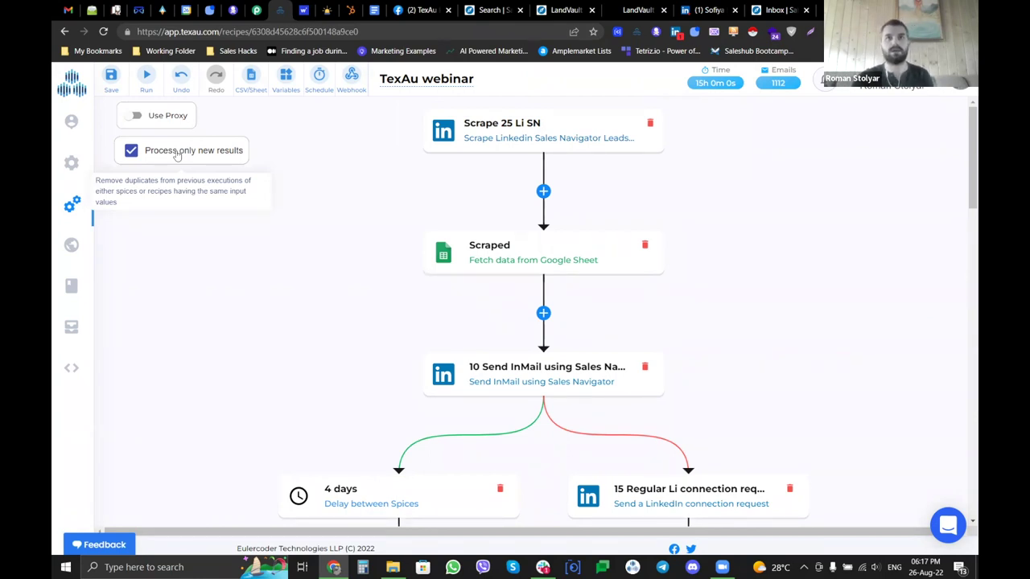
- Check the recipe execution results page and reopen the TexAu webinar recipe
click(70, 336)
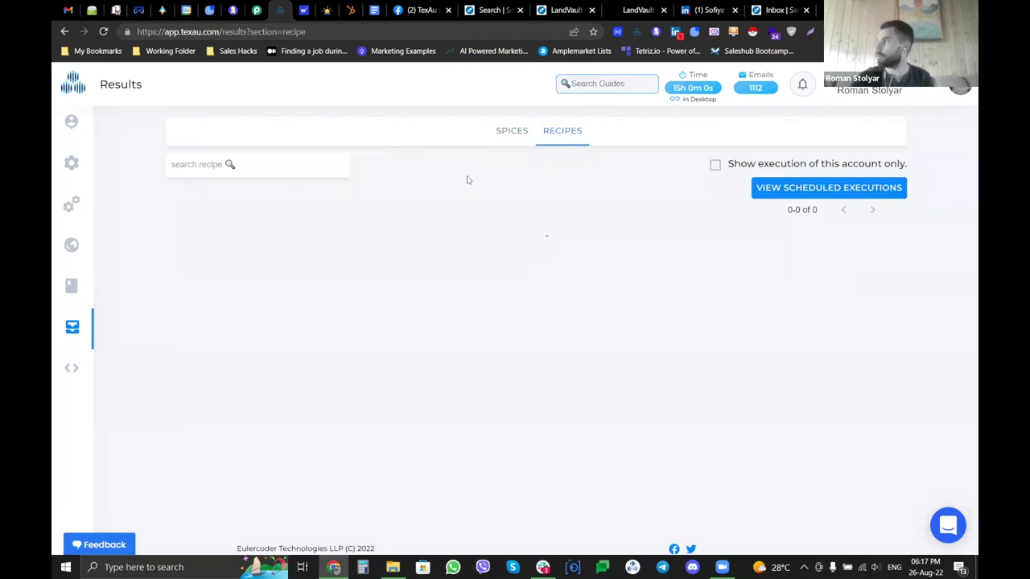
mouse_move(55, 213)
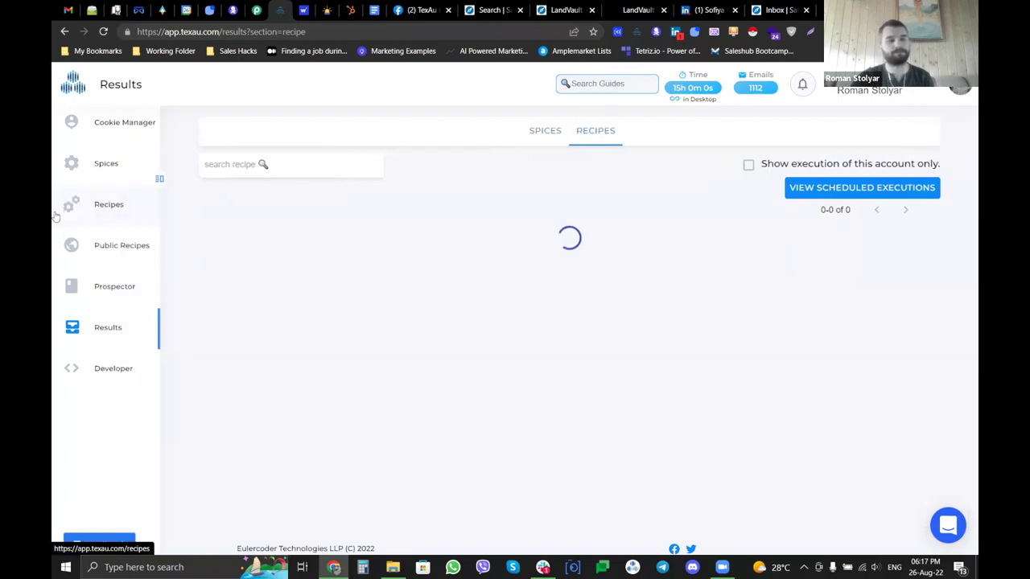
click(87, 210)
click(619, 215)
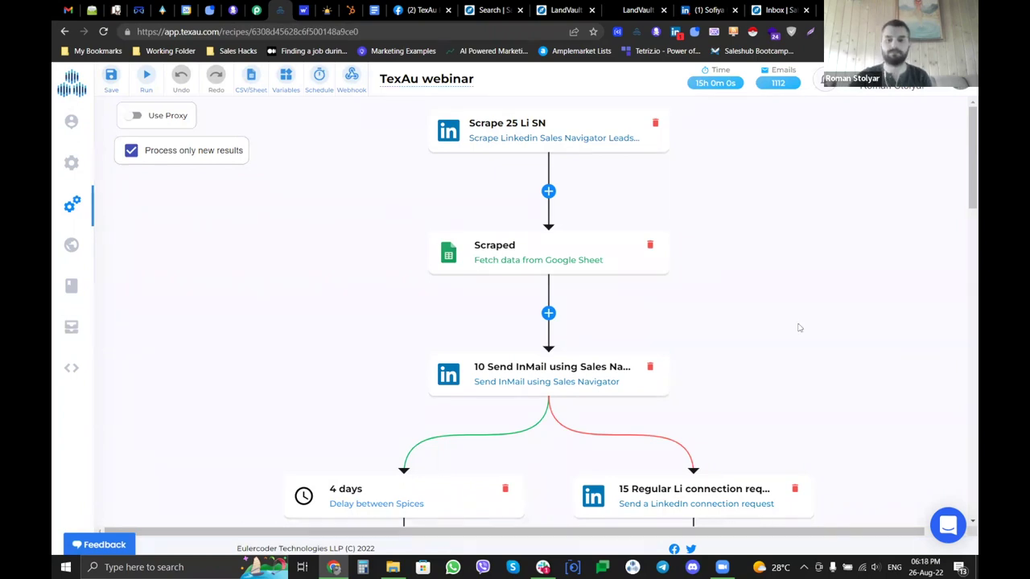
- Review the whole recipe, covering the InMail, connection request, LinkedIn message and email branches
scroll(799, 327, down, 3)
scroll(799, 327, down, 10)
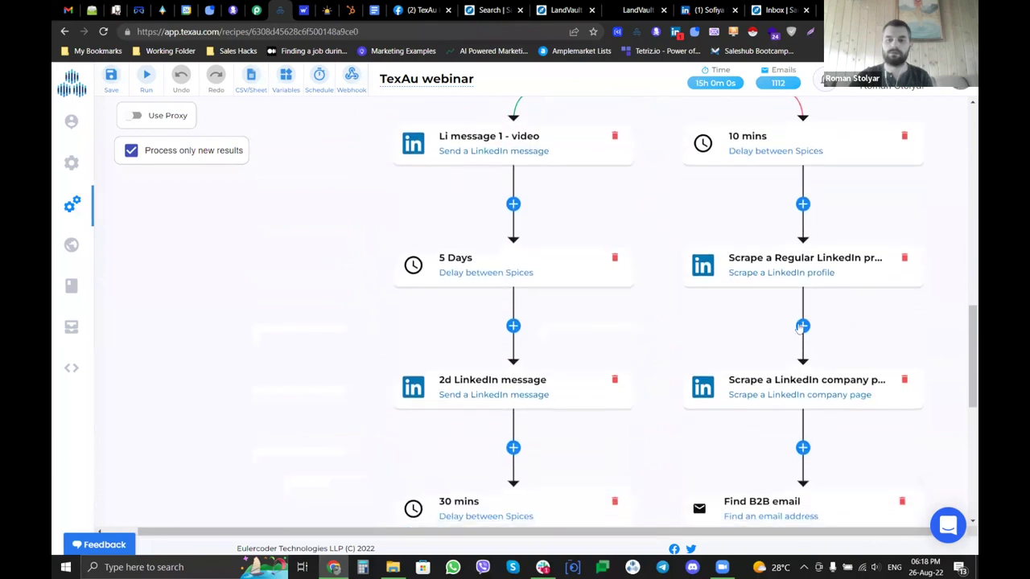
scroll(799, 327, down, 2)
scroll(763, 338, up, 5)
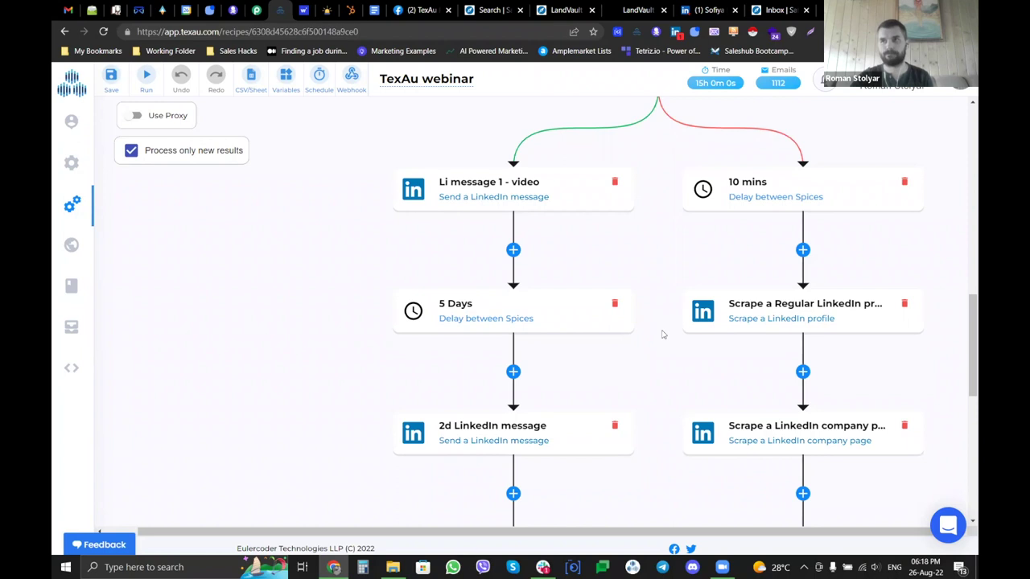
scroll(663, 335, down, 6)
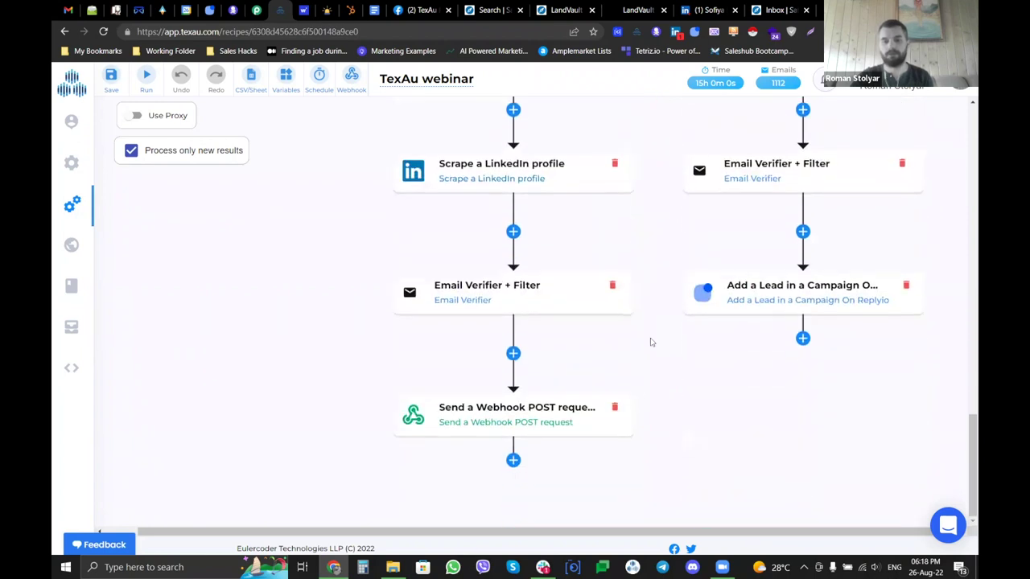
scroll(661, 321, up, 10)
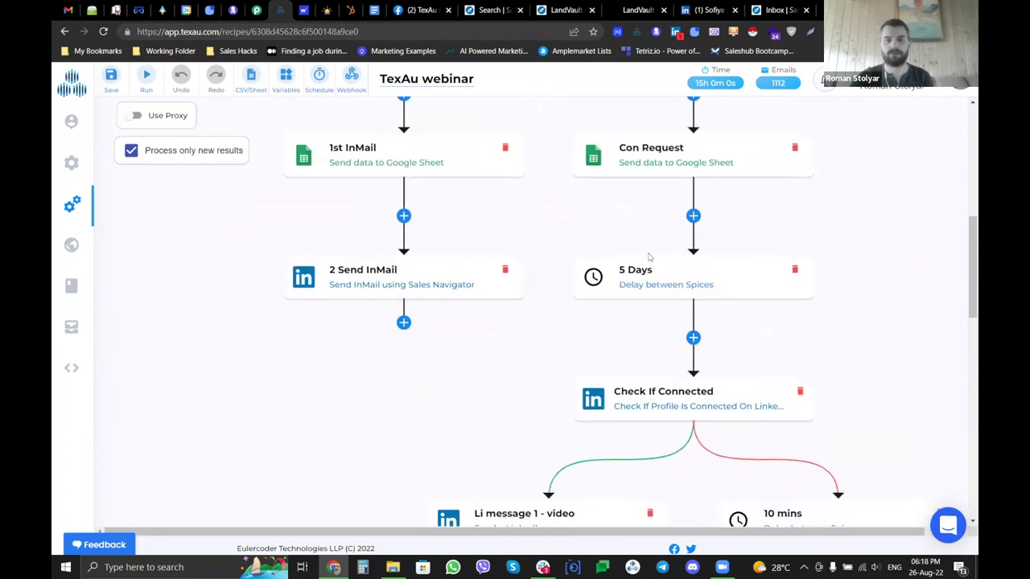
scroll(553, 278, up, 4)
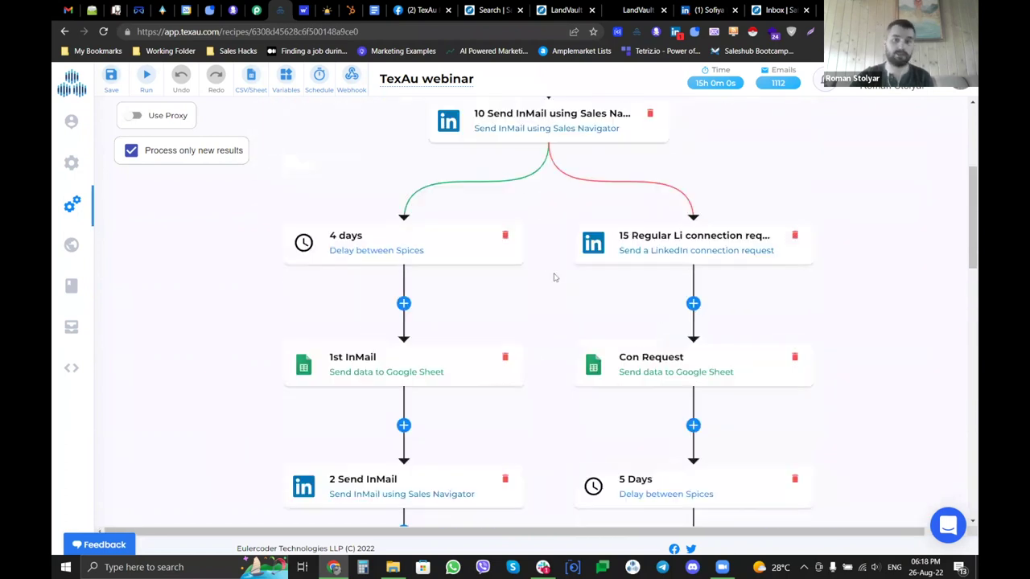
scroll(553, 278, down, 3)
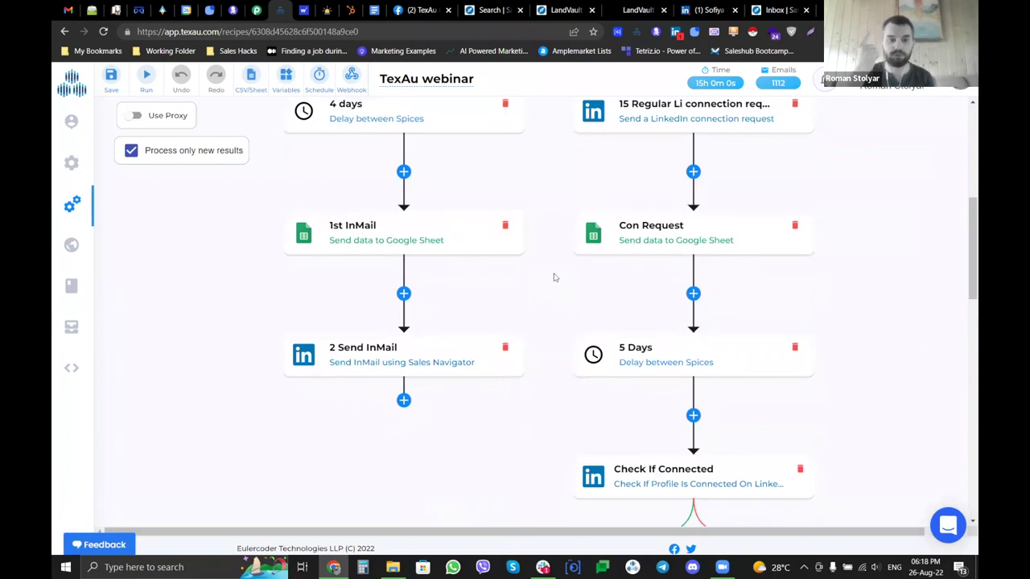
scroll(554, 277, up, 4)
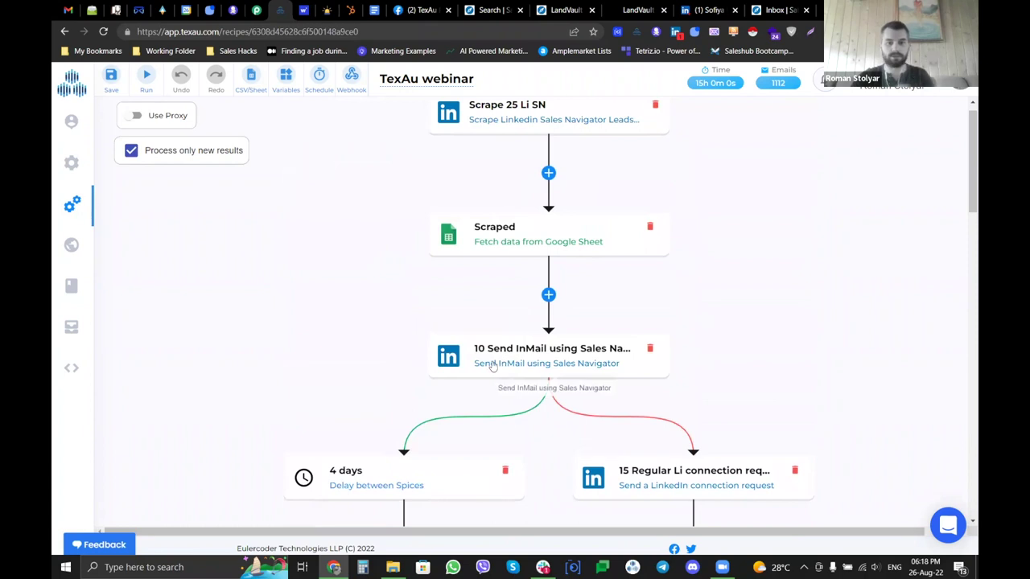
scroll(493, 366, down, 1)
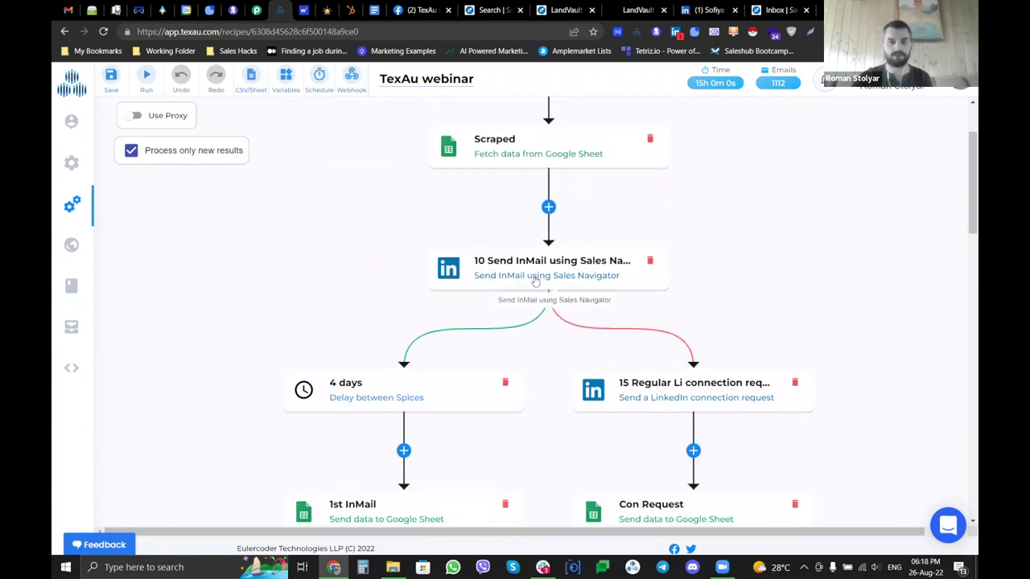
scroll(535, 281, down, 4)
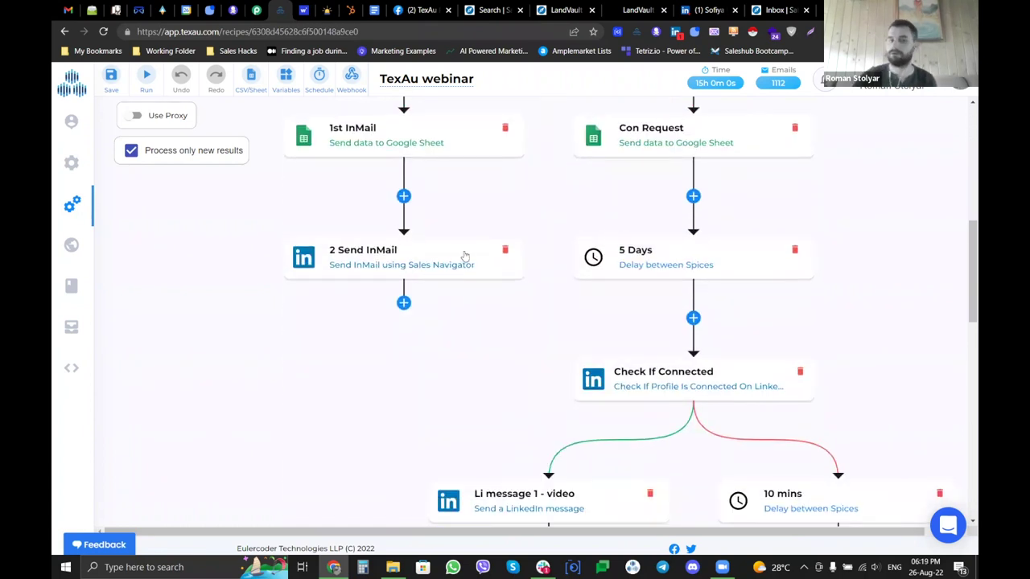
- Add a Delay between Spices step after the 2 Send InMail spice
click(403, 303)
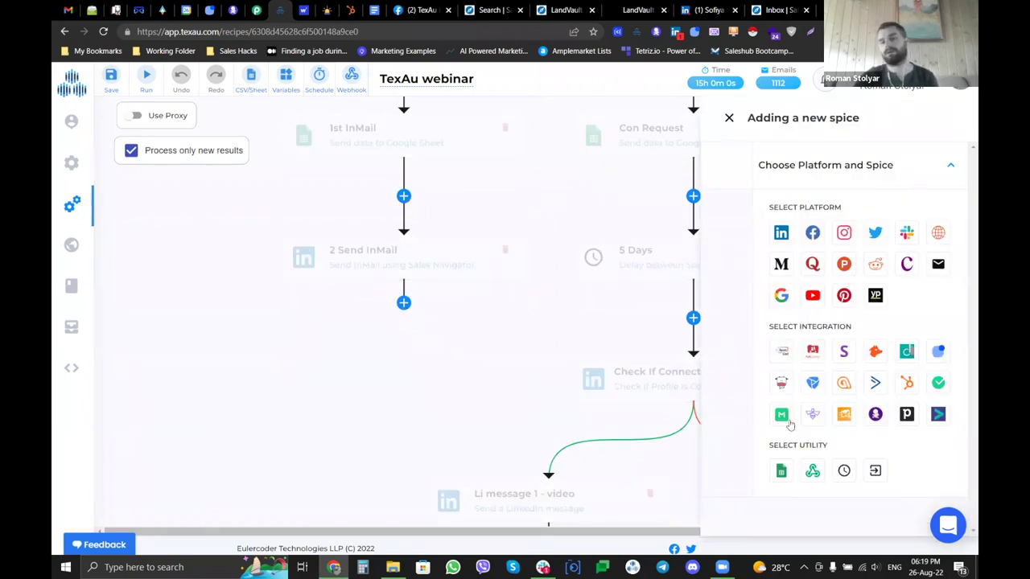
click(843, 473)
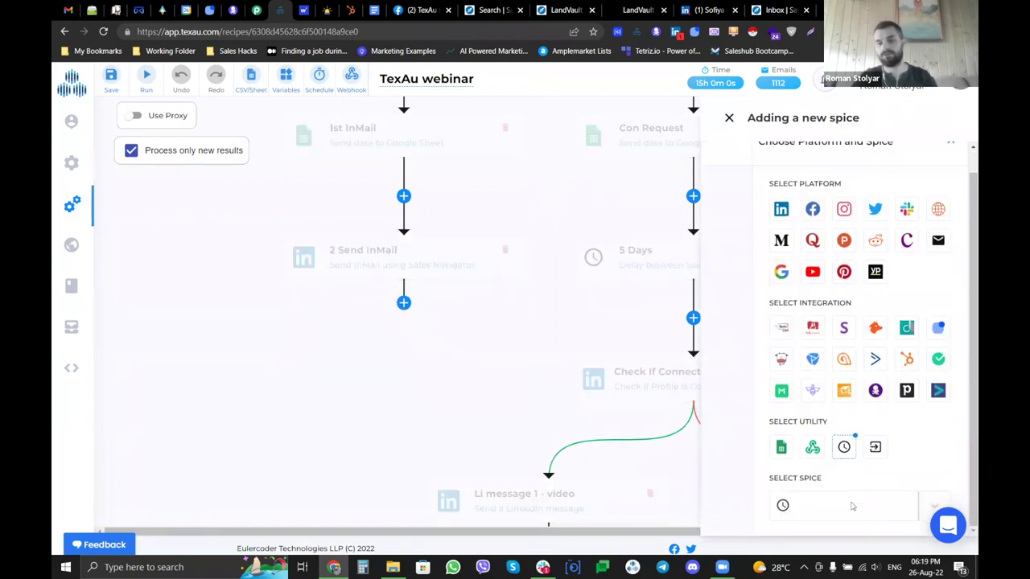
click(852, 502)
click(857, 523)
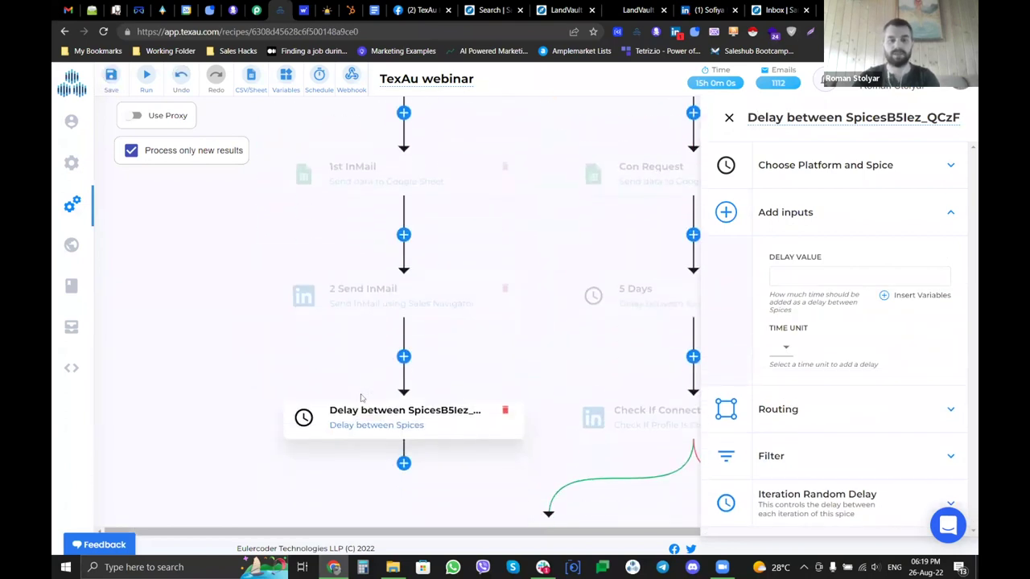
- Add an Extract any company employees on LinkedIn spice after the new delay and remove the random suffix from its name
click(406, 246)
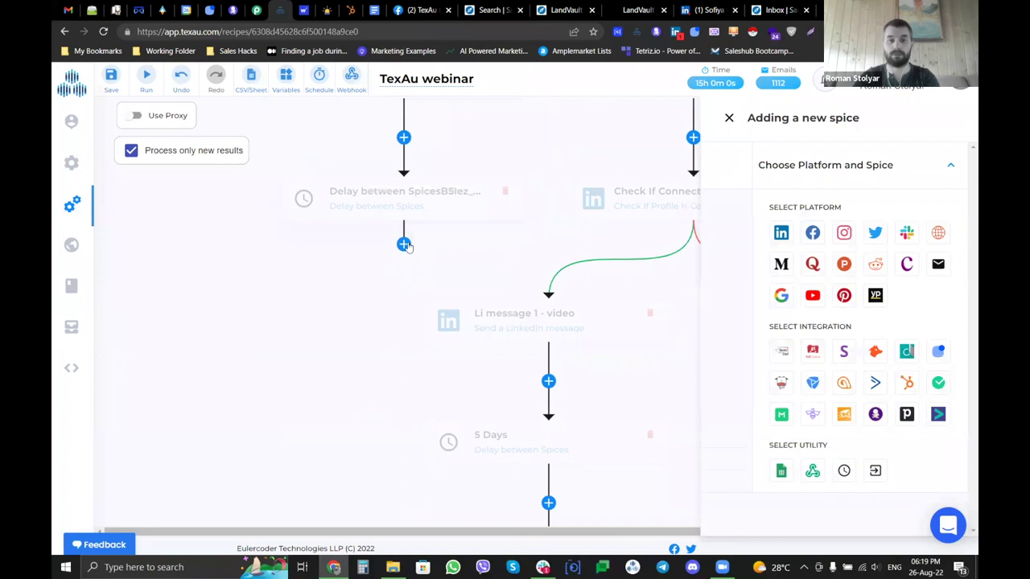
click(778, 234)
click(846, 505)
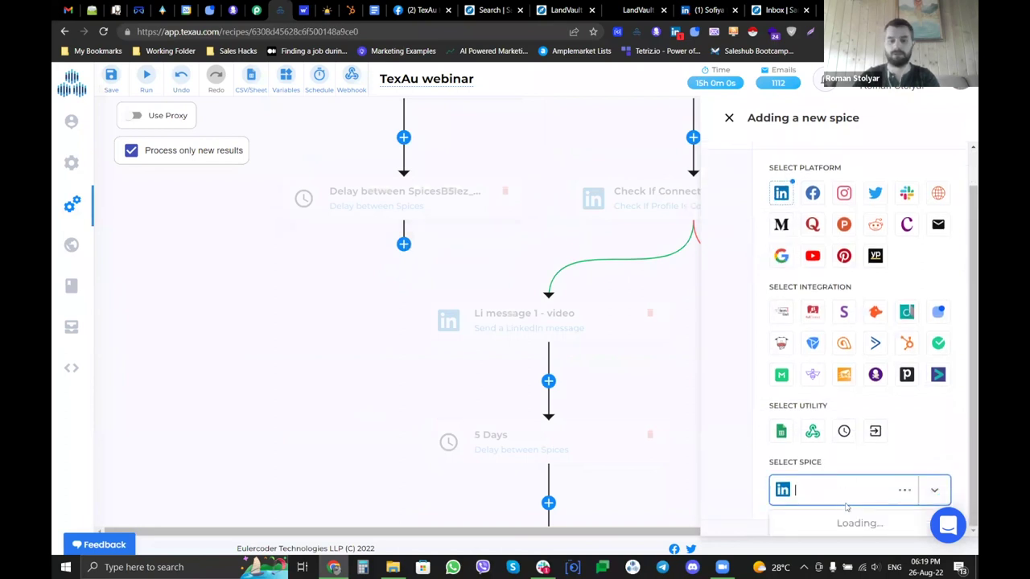
text(emplo)
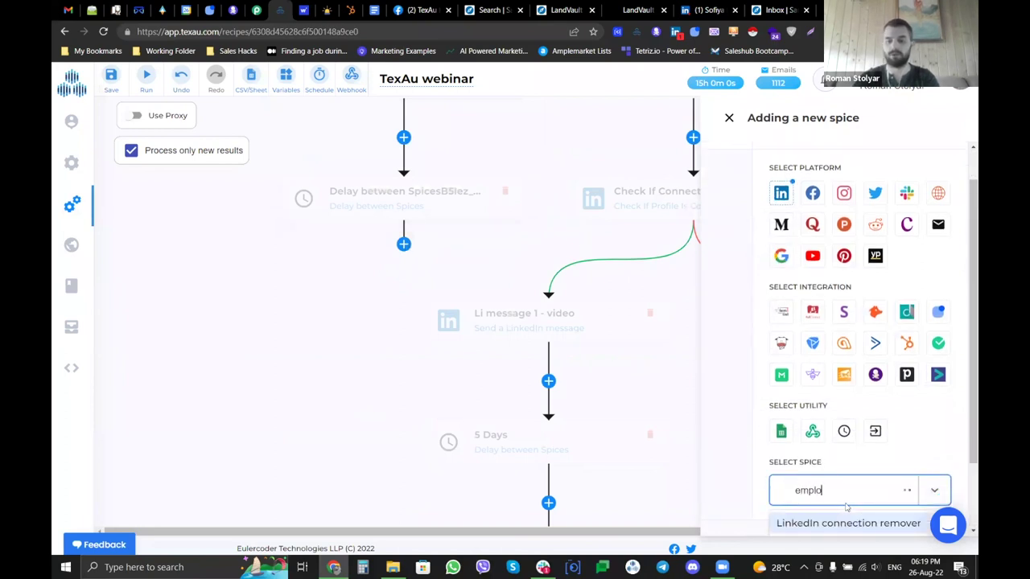
click(873, 519)
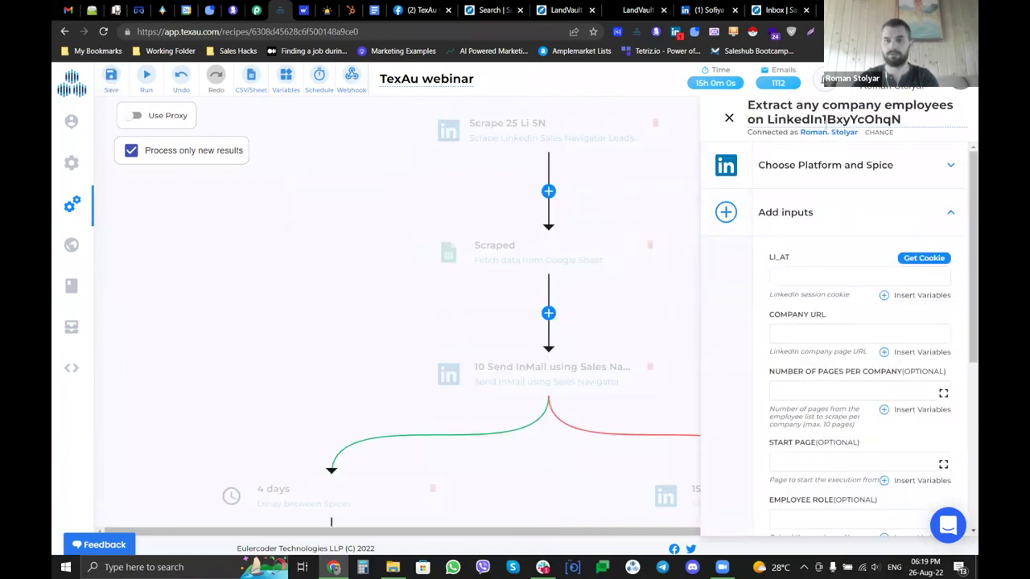
drag(822, 119, 935, 127)
key(BackSpace)
key(Return)
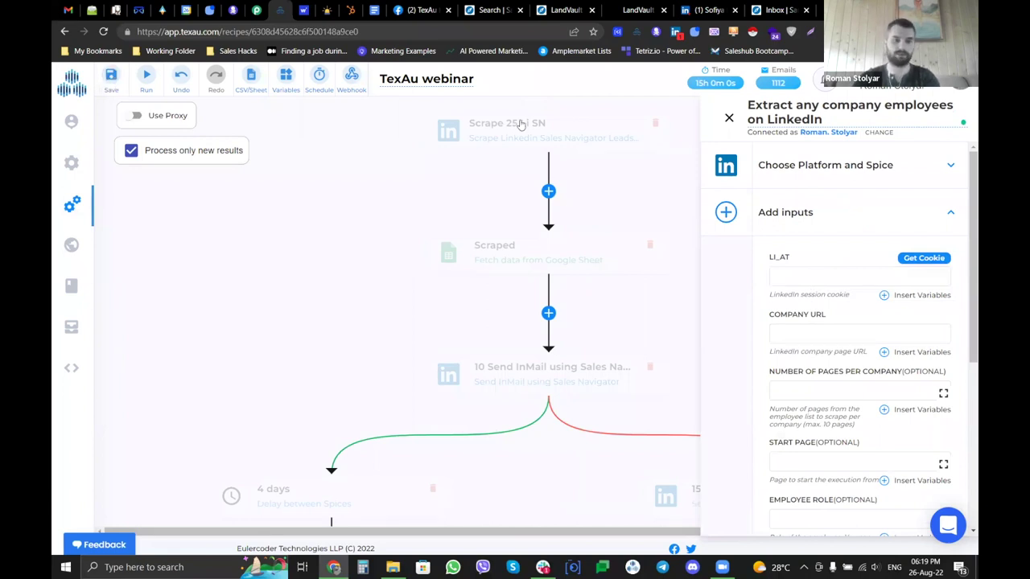
- Set the employee extraction's company URL to the companyUrl variable from Scrape 25 Li SN
scroll(346, 301, down, 10)
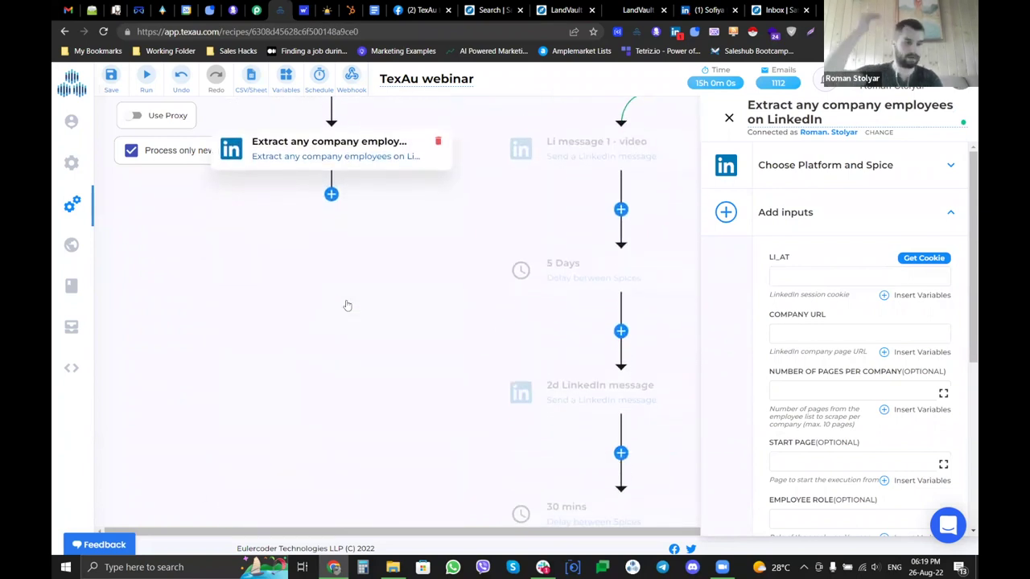
click(883, 354)
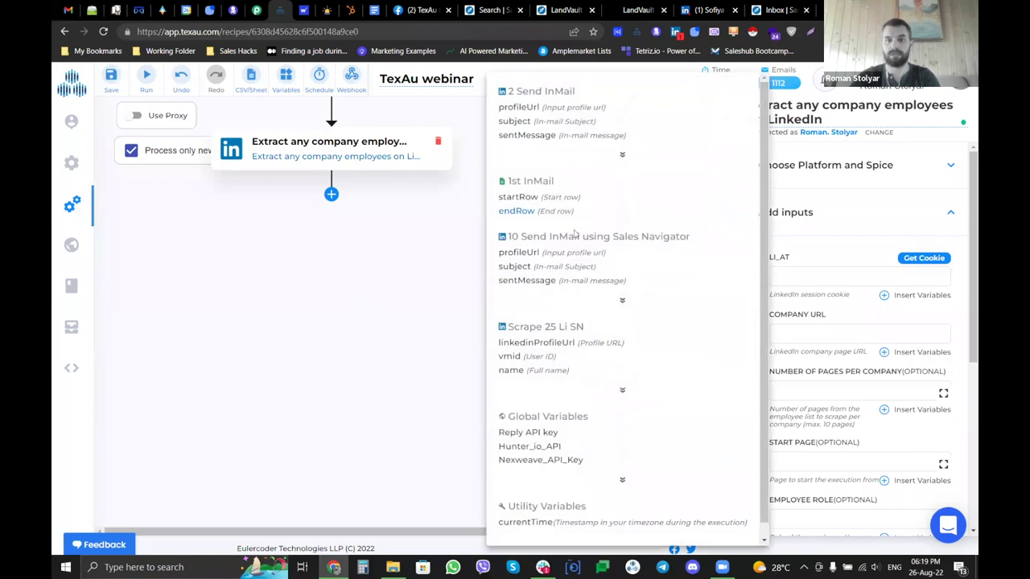
click(622, 394)
scroll(622, 395, down, 2)
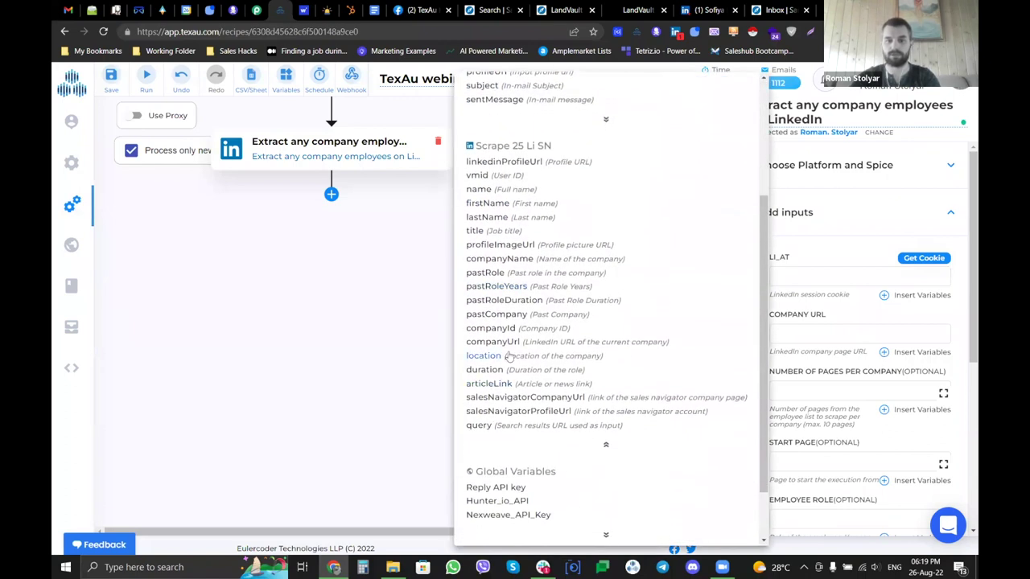
click(493, 342)
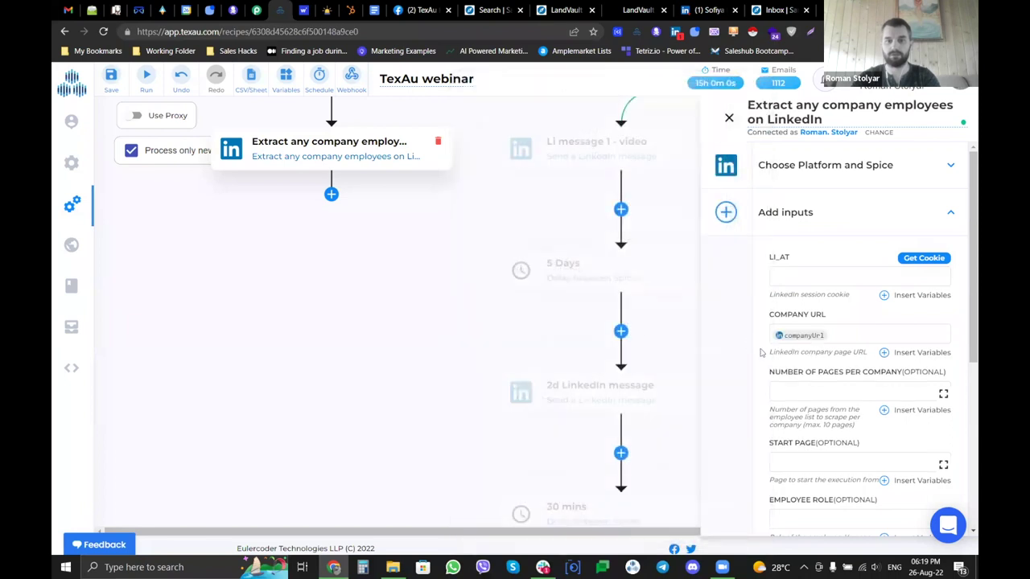
- Set the employee role filter of the company employees extraction to "CEO, Founder"
scroll(791, 304, down, 2)
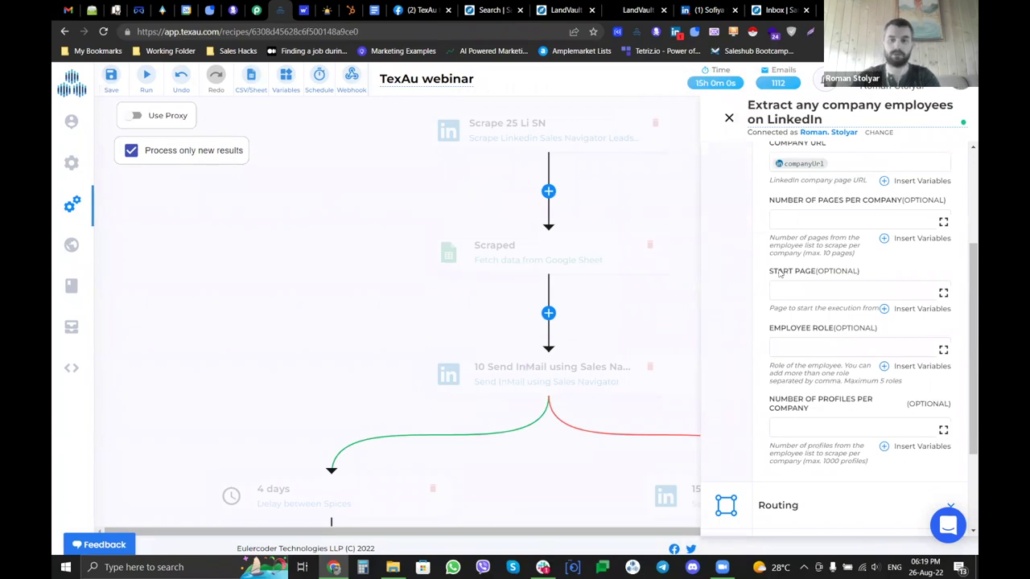
scroll(374, 257, down, 10)
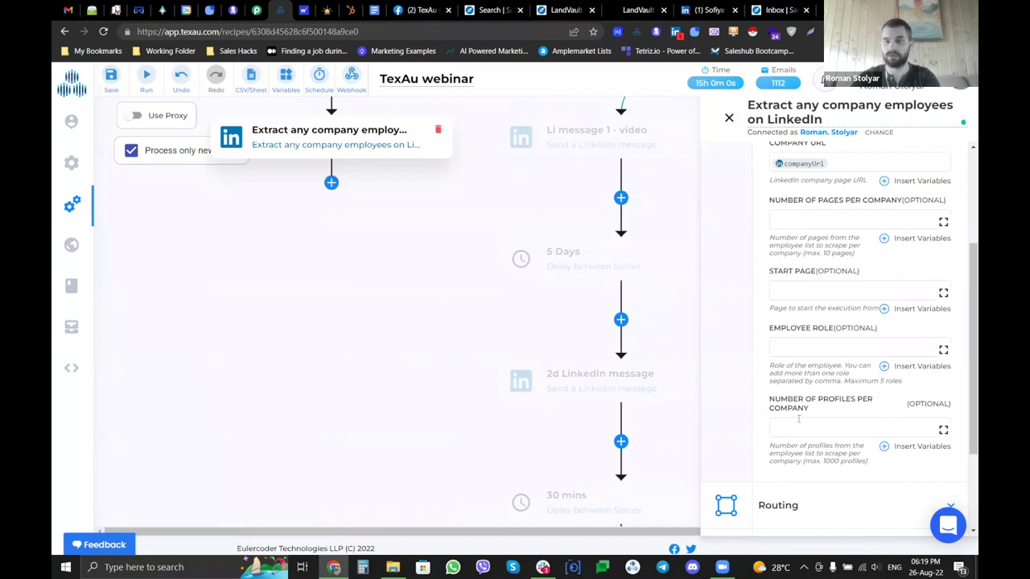
click(824, 353)
text(CEO)
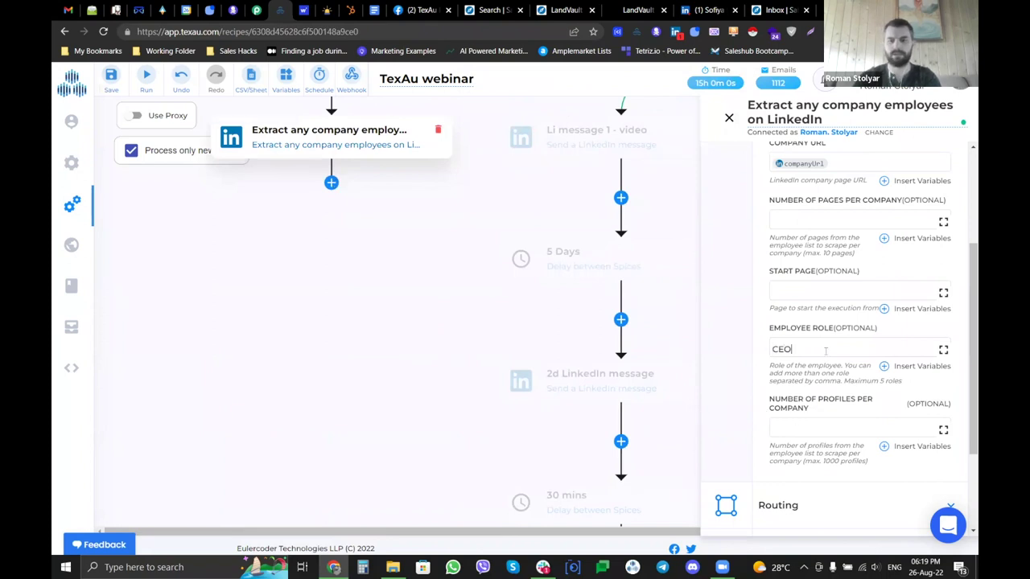
text(, Founder)
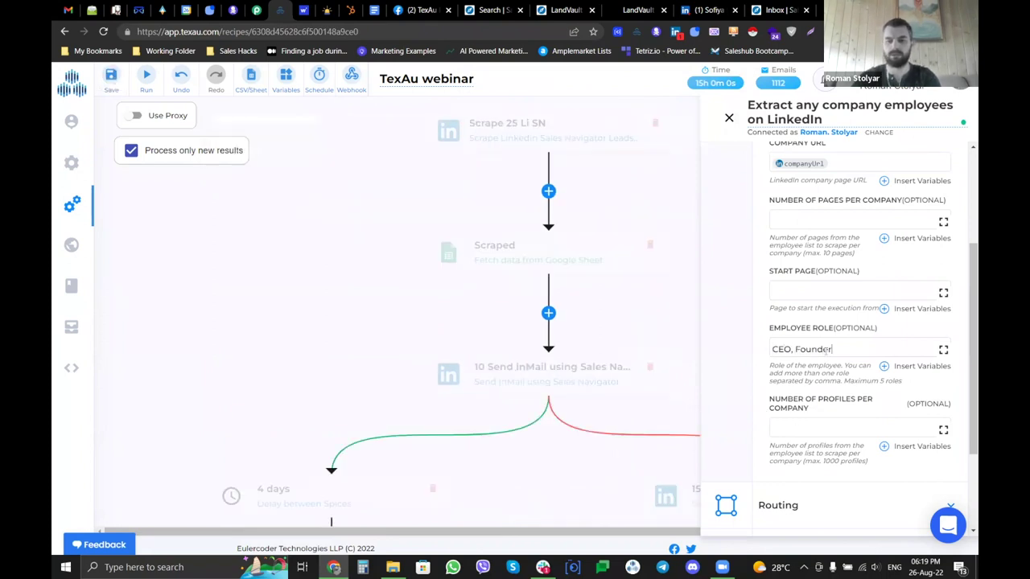
- Add a Send a LinkedIn connection request spice after the company employees extraction and close its settings
scroll(455, 268, down, 5)
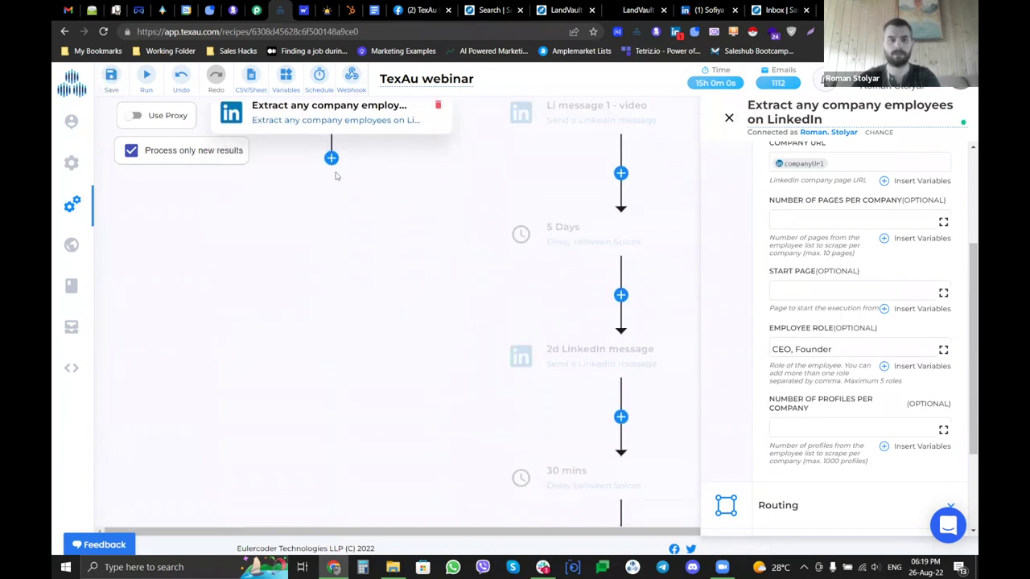
click(331, 157)
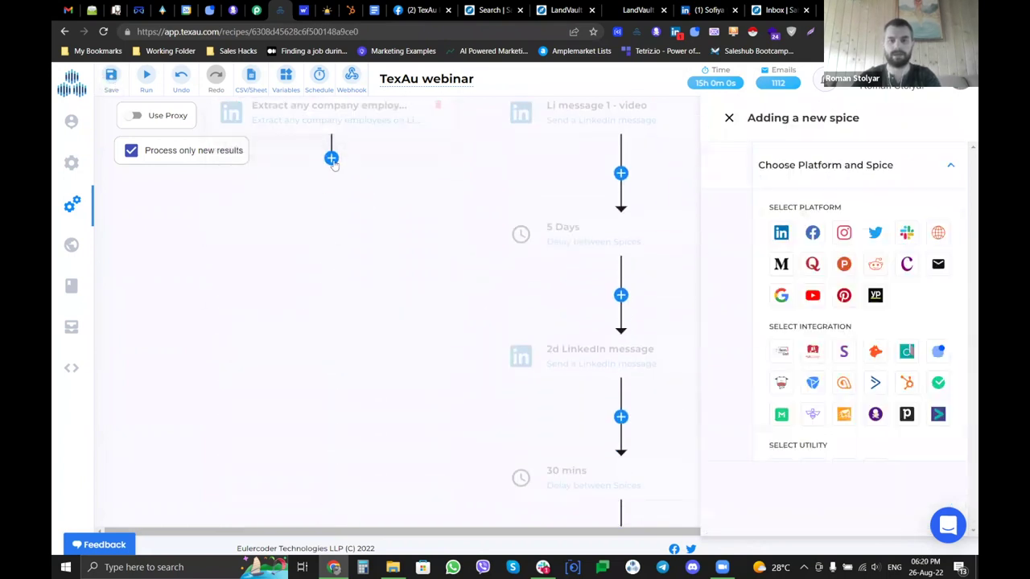
click(781, 234)
click(832, 499)
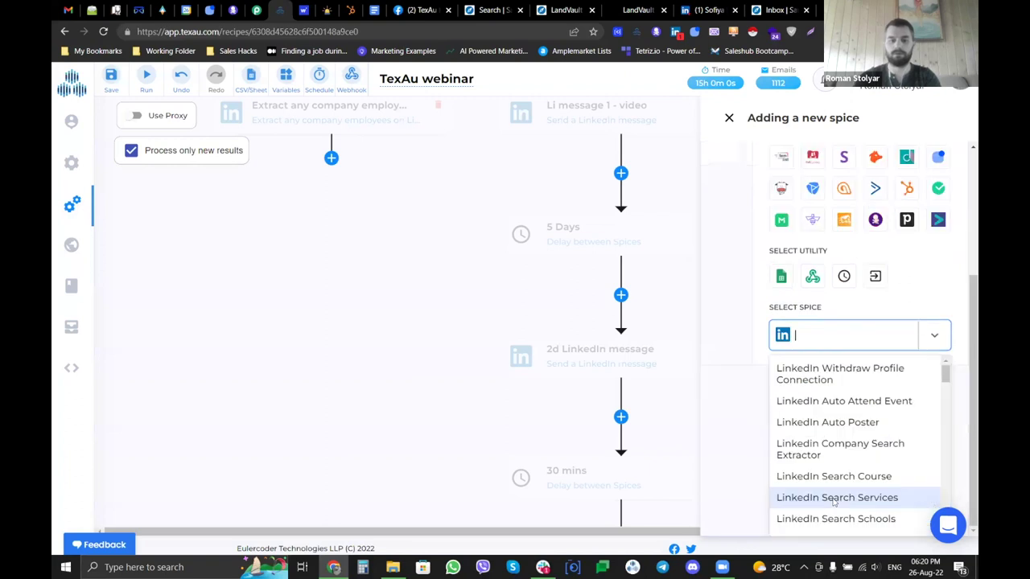
text(con)
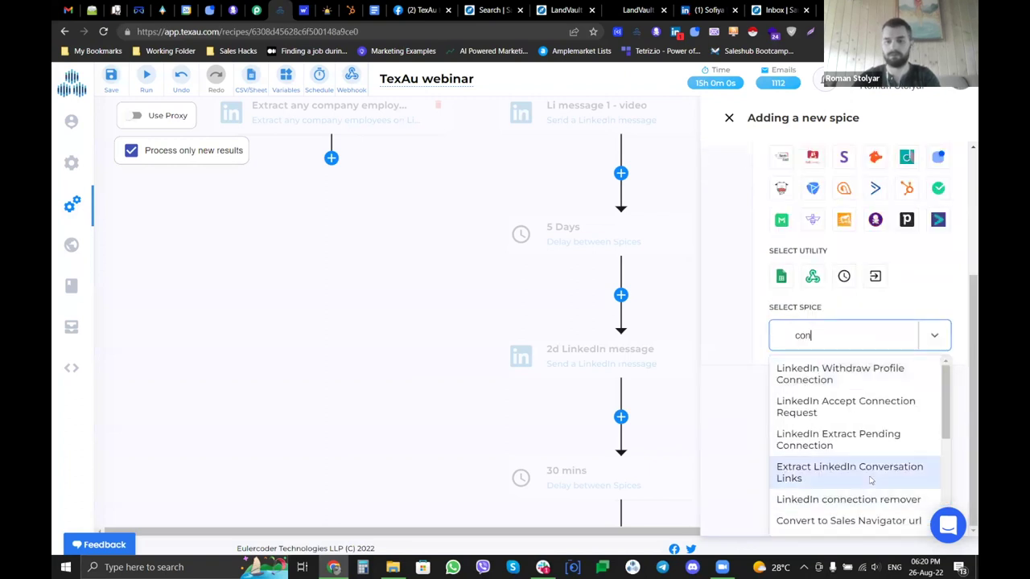
scroll(870, 480, down, 5)
click(883, 525)
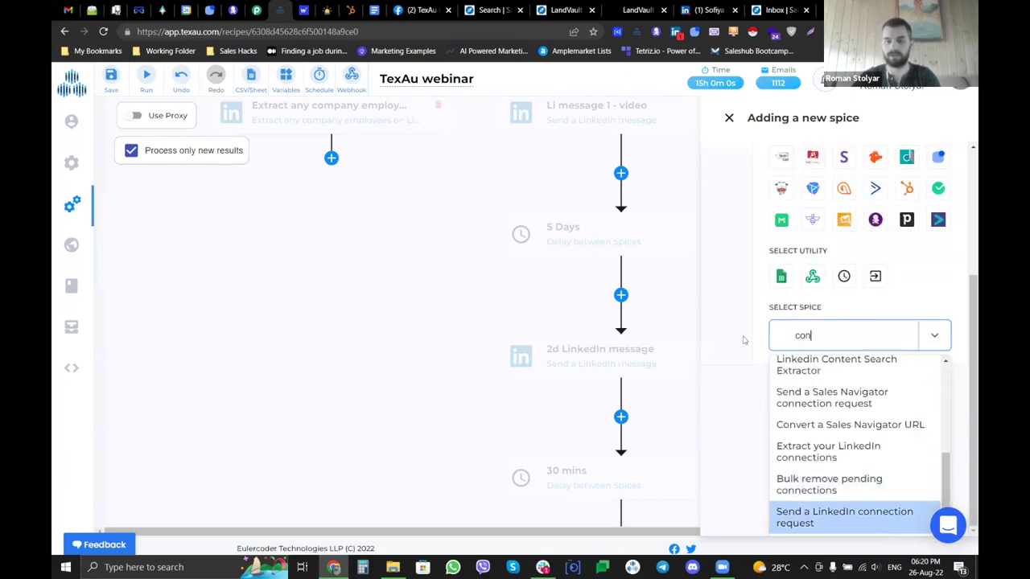
click(729, 119)
- Delete the Send a LinkedIn connection request spice that follows the company employees extraction
scroll(711, 241, down, 3)
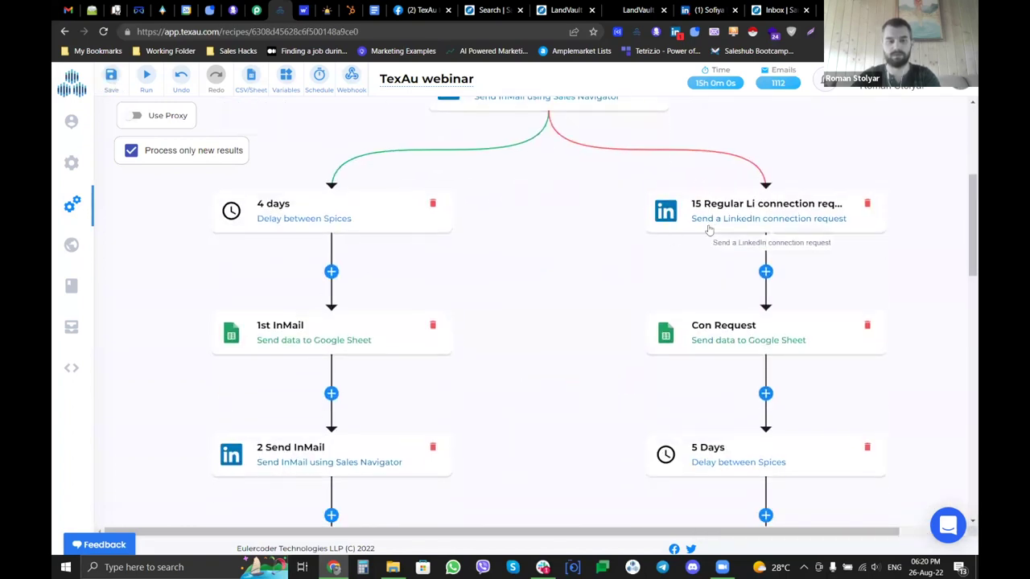
scroll(572, 232, up, 3)
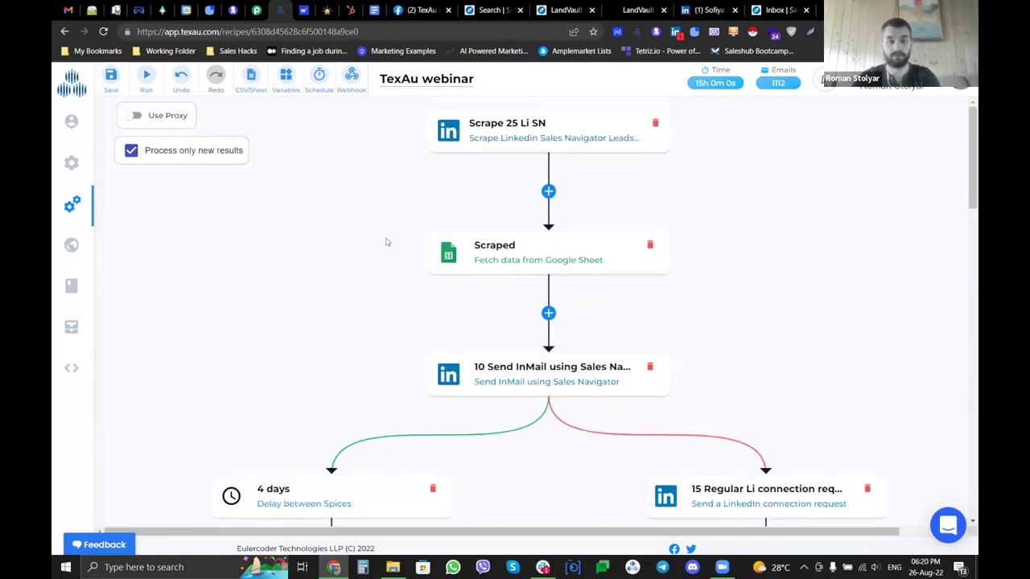
scroll(386, 241, down, 10)
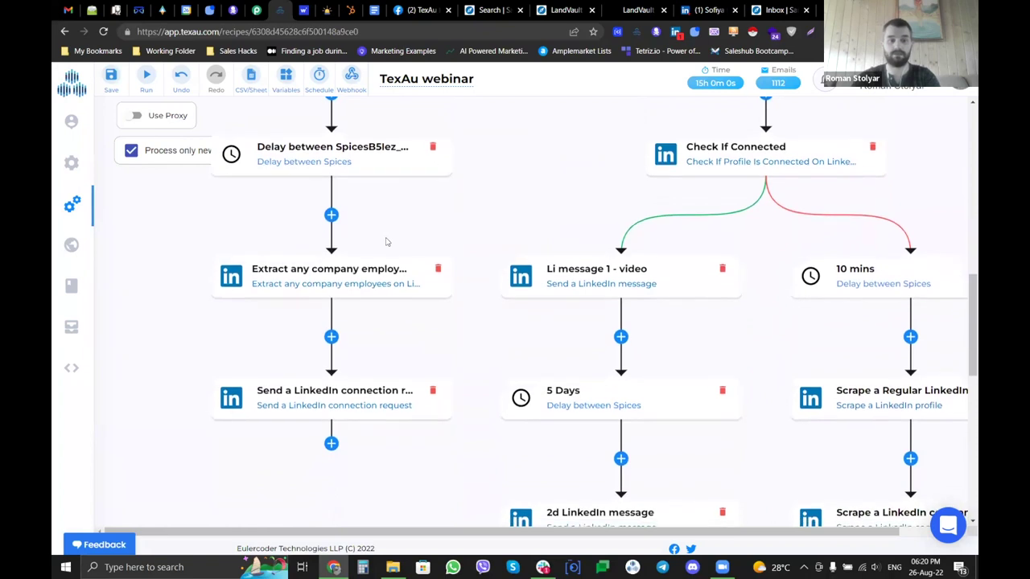
scroll(385, 241, down, 2)
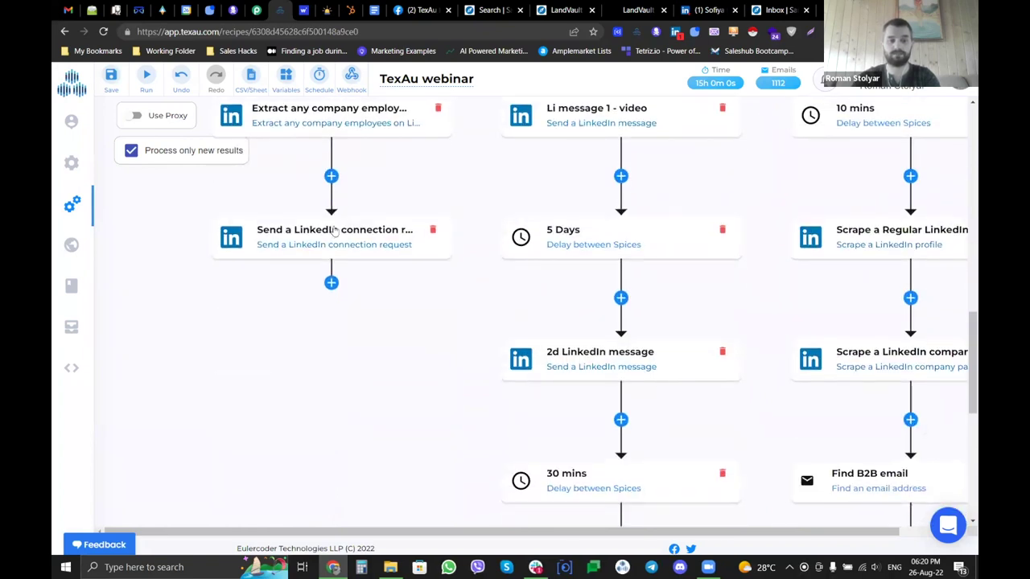
click(335, 231)
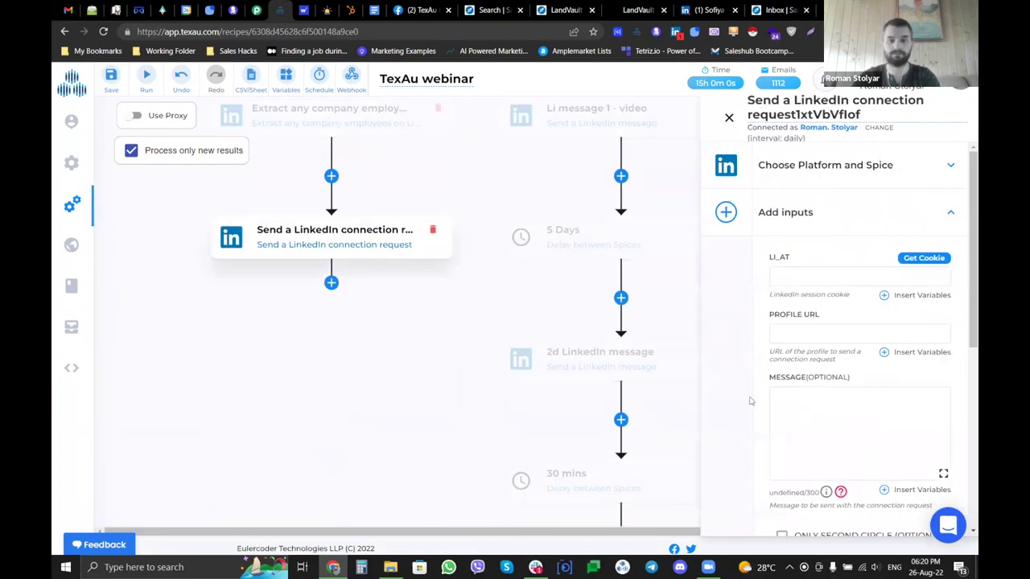
click(332, 178)
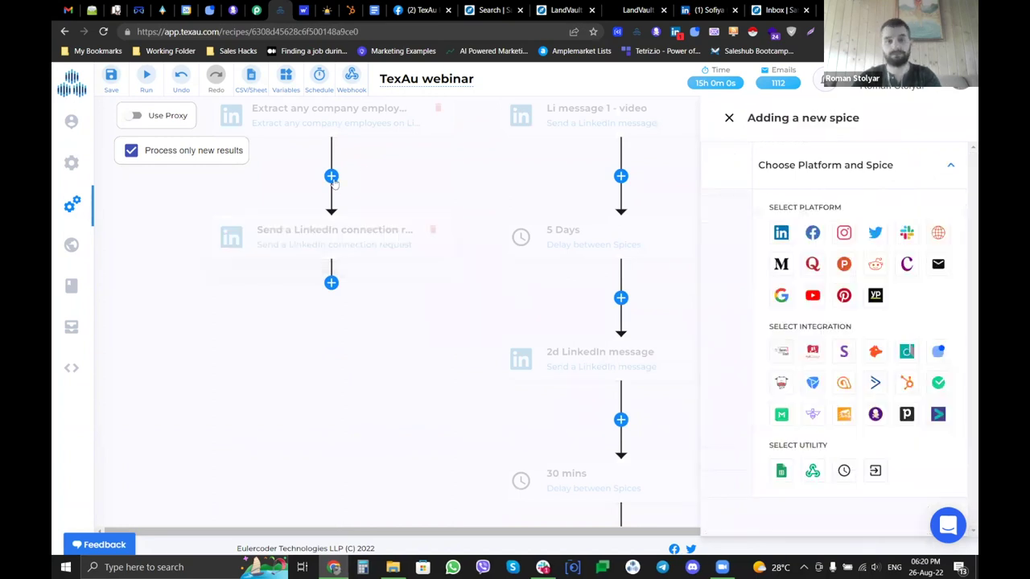
click(729, 119)
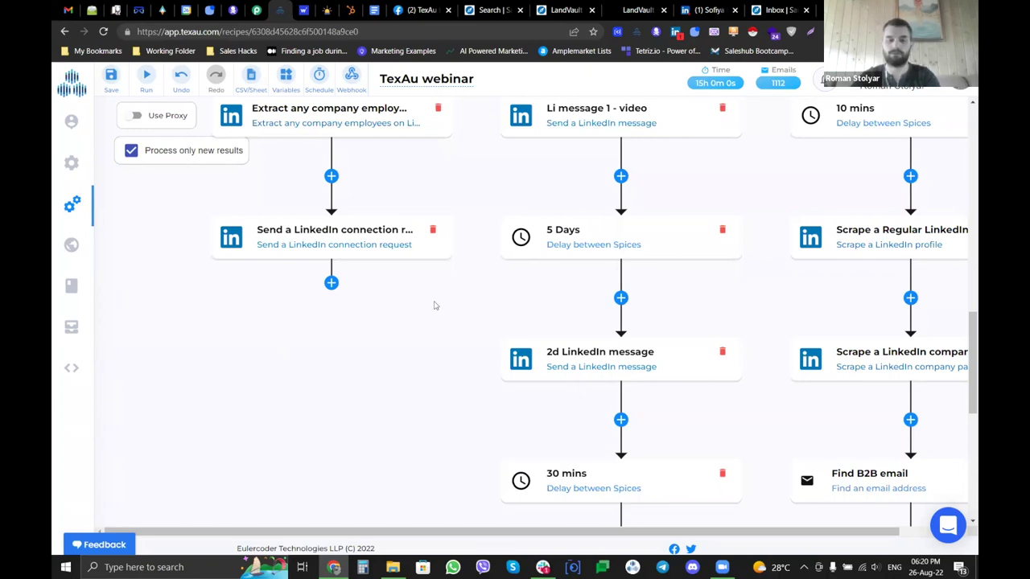
click(433, 231)
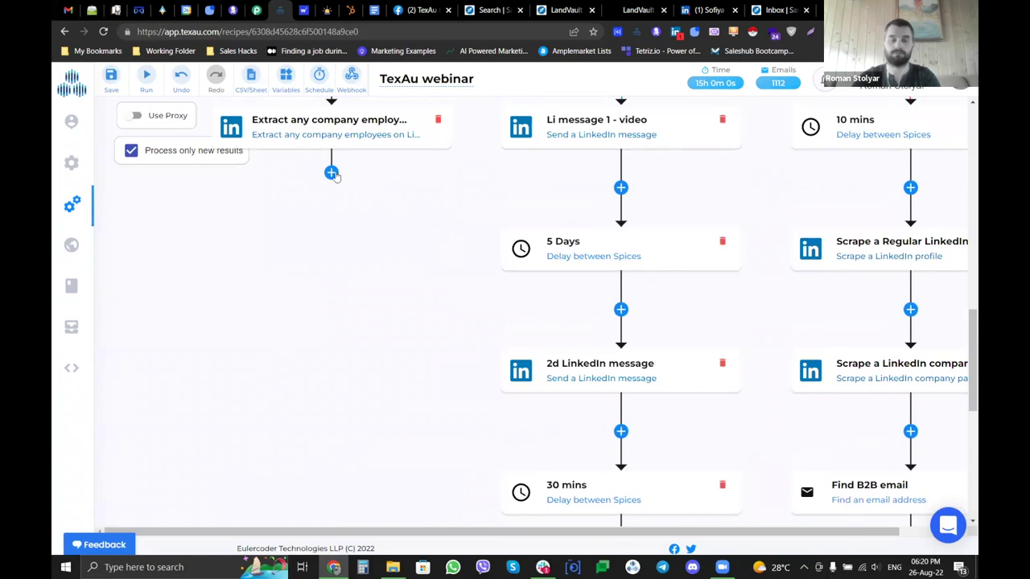
- Add a Google Sheet spice for sending data after the company employees extraction
click(331, 172)
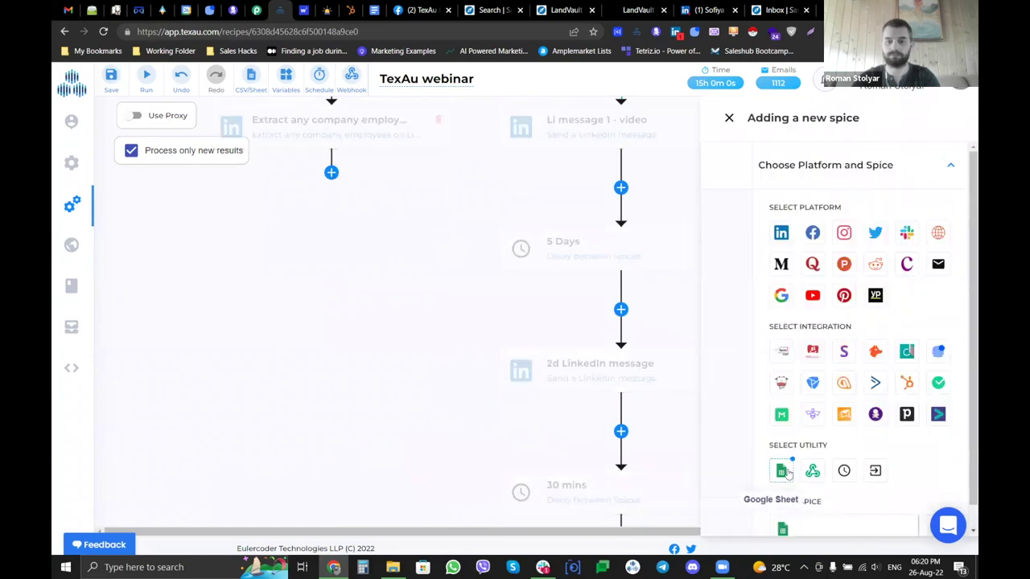
click(857, 527)
click(865, 507)
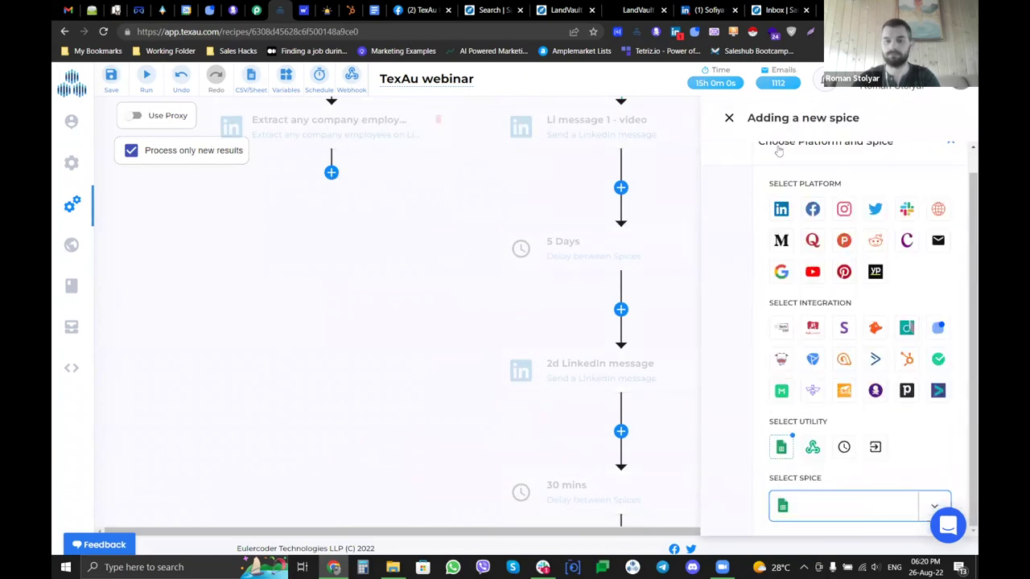
- Name the new Google Sheet spice "2d recipe for my 2d Li profile or my SDR" and close its settings
triple_click(755, 108)
text(2)
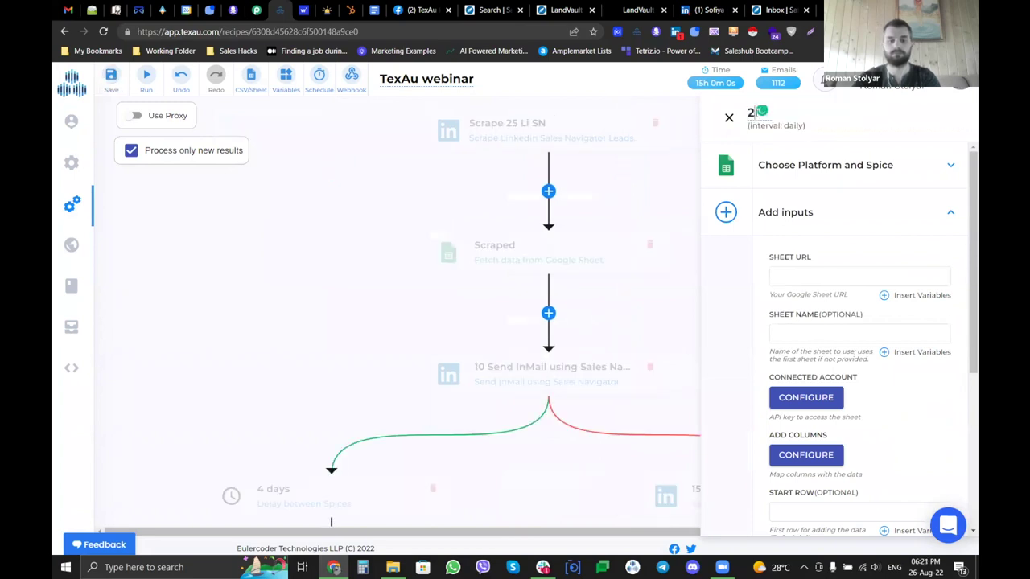
text(d rocipe)
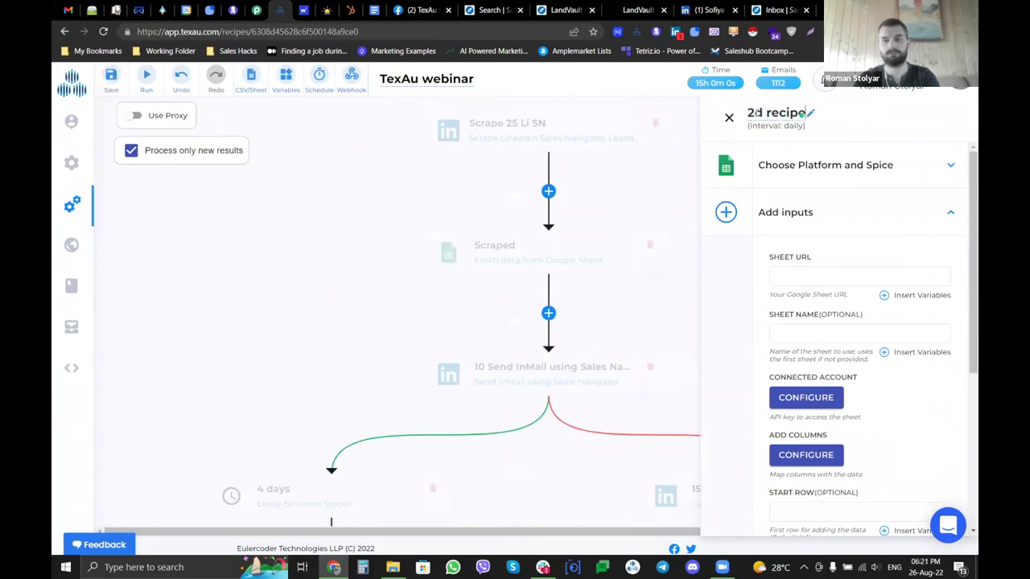
text( for my)
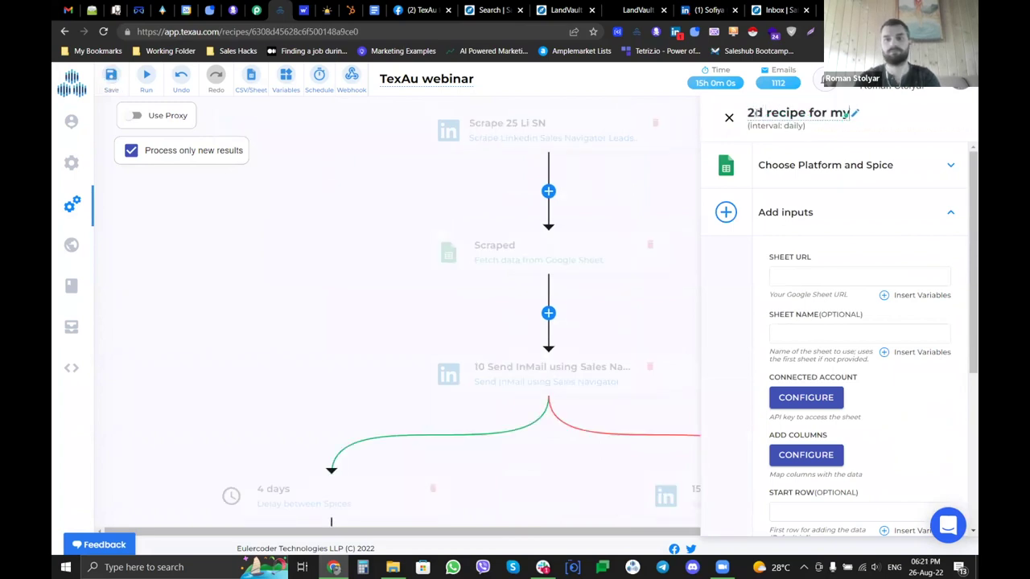
text( 2d Li profile or m)
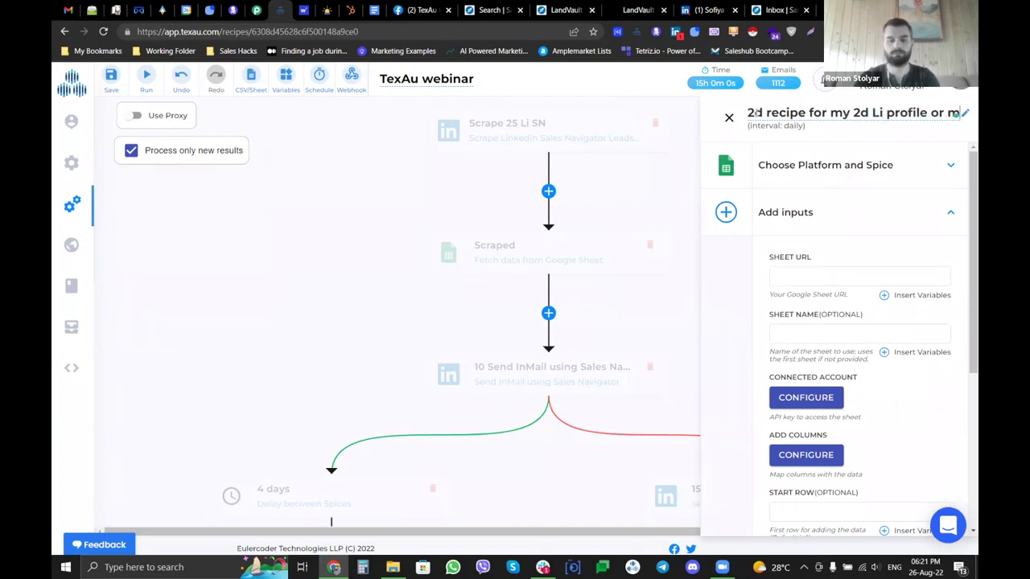
text(y SDR)
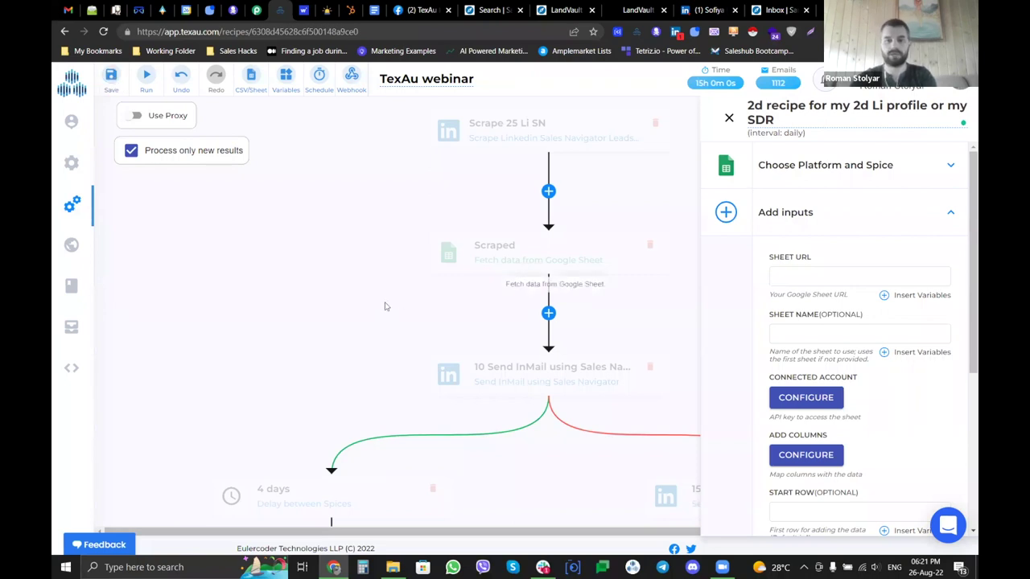
scroll(383, 306, down, 5)
scroll(383, 307, down, 5)
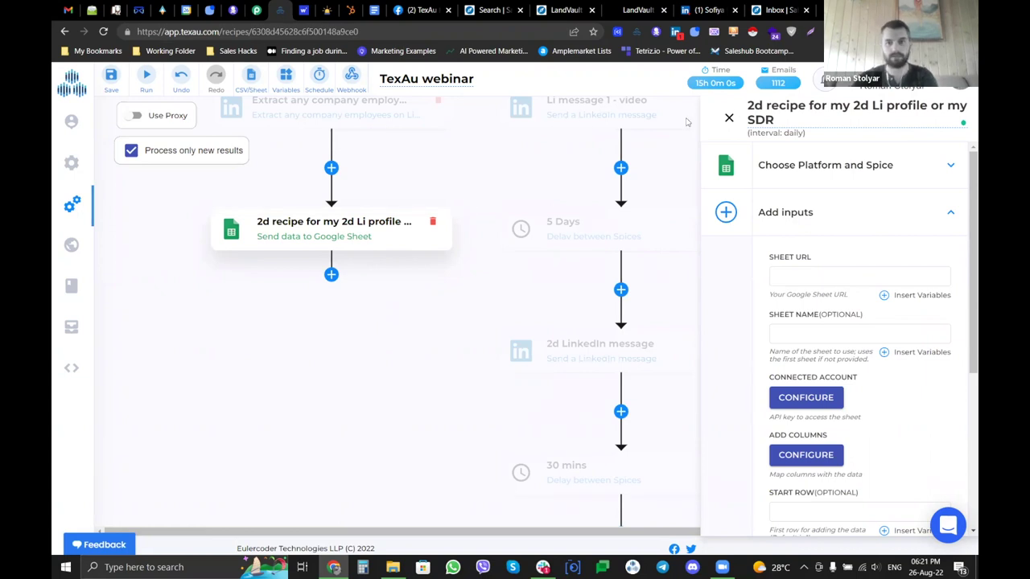
drag(747, 107, 853, 113)
click(859, 110)
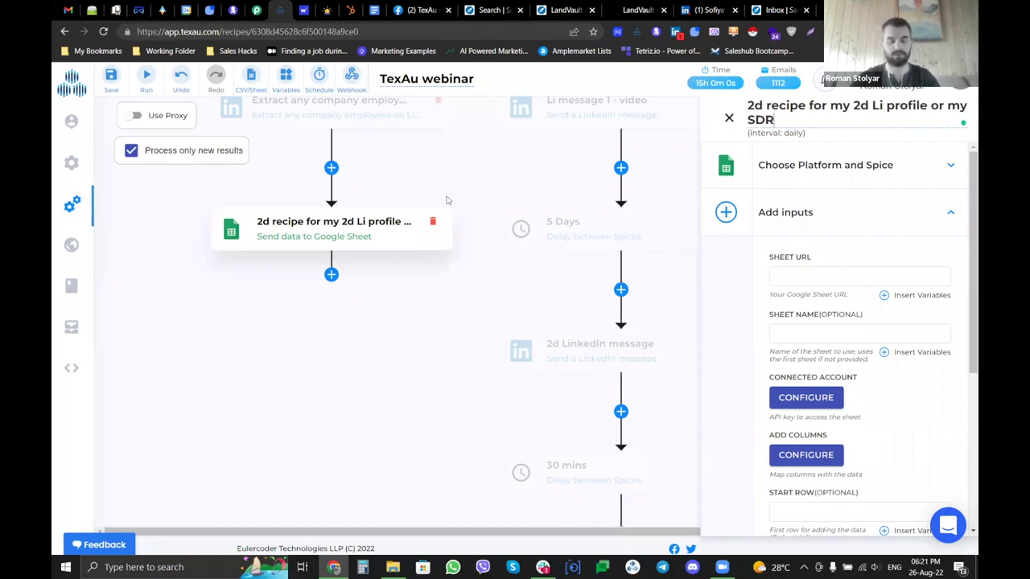
click(730, 121)
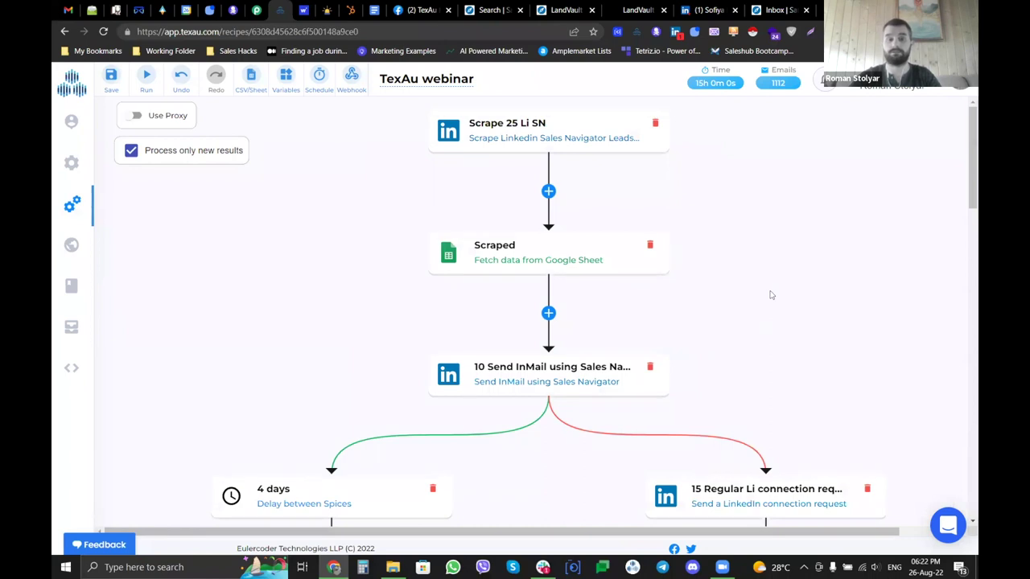
- Review the recipe flow from the Sales Navigator scrape through the InMail and connection request branches
scroll(770, 295, down, 10)
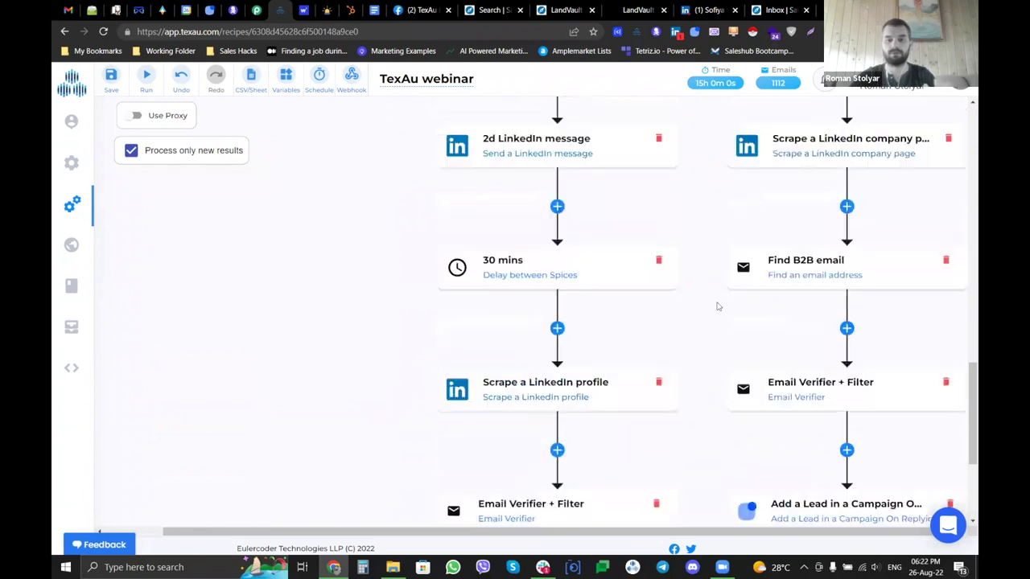
scroll(716, 304, up, 5)
scroll(717, 306, up, 5)
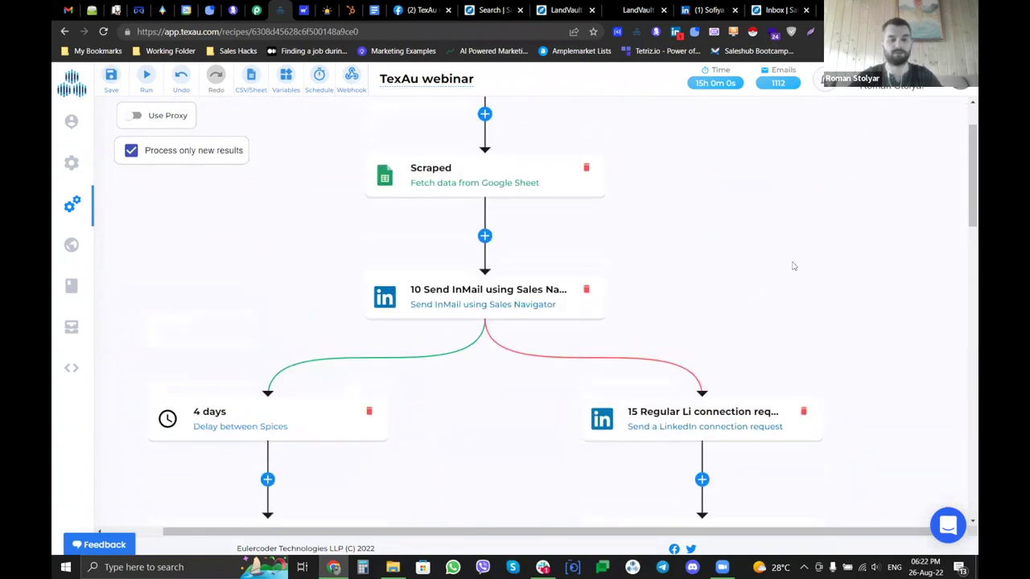
scroll(794, 265, up, 1)
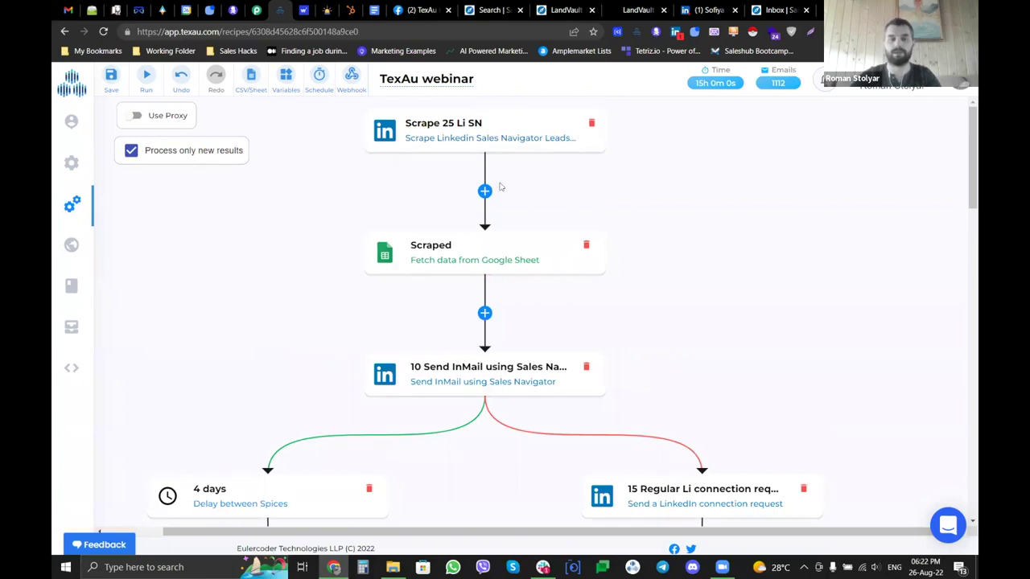
scroll(659, 458, down, 3)
scroll(660, 458, up, 3)
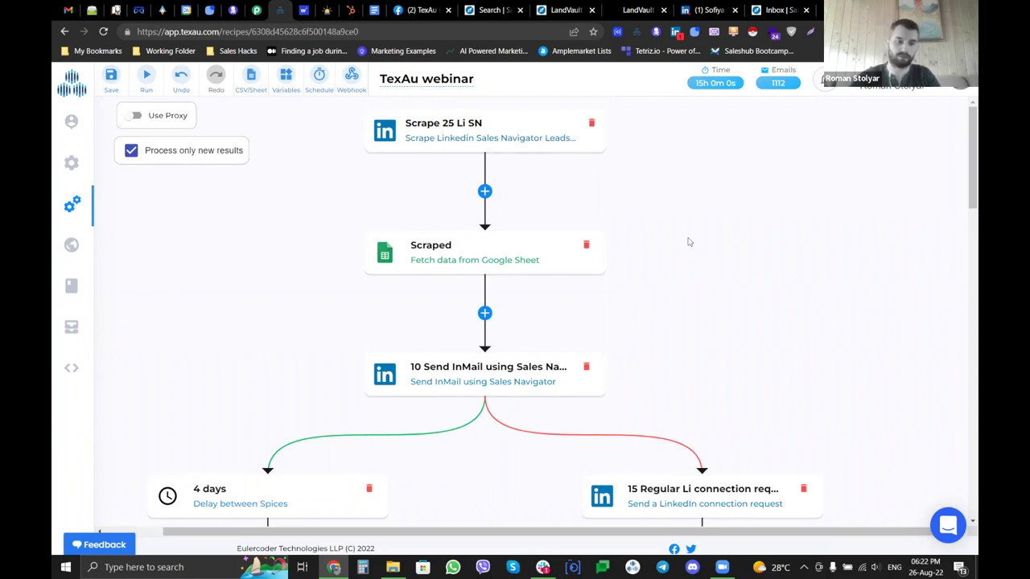
scroll(688, 242, down, 2)
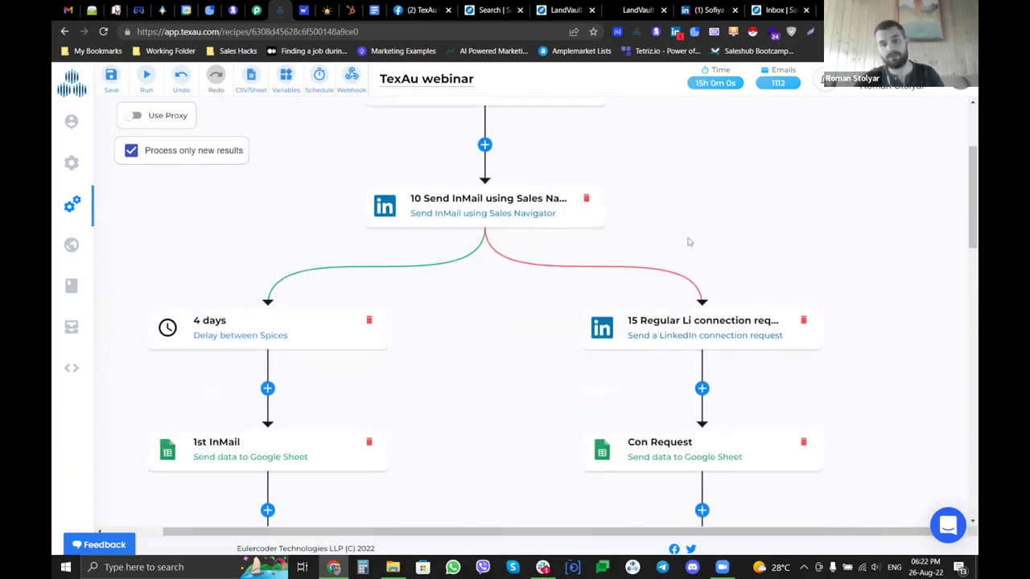
scroll(490, 138, down, 1)
scroll(489, 138, down, 6)
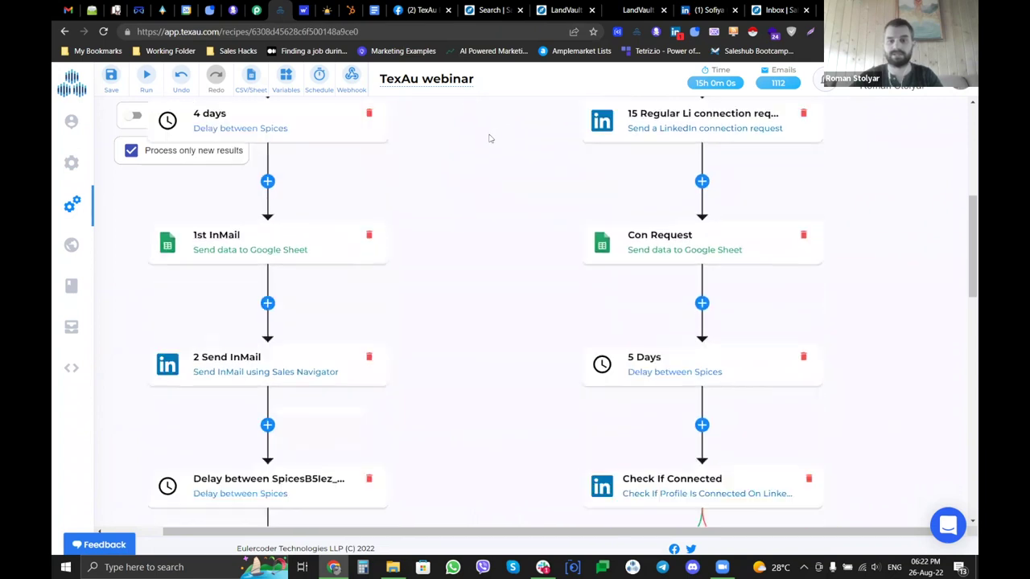
scroll(489, 138, up, 5)
scroll(490, 139, up, 1)
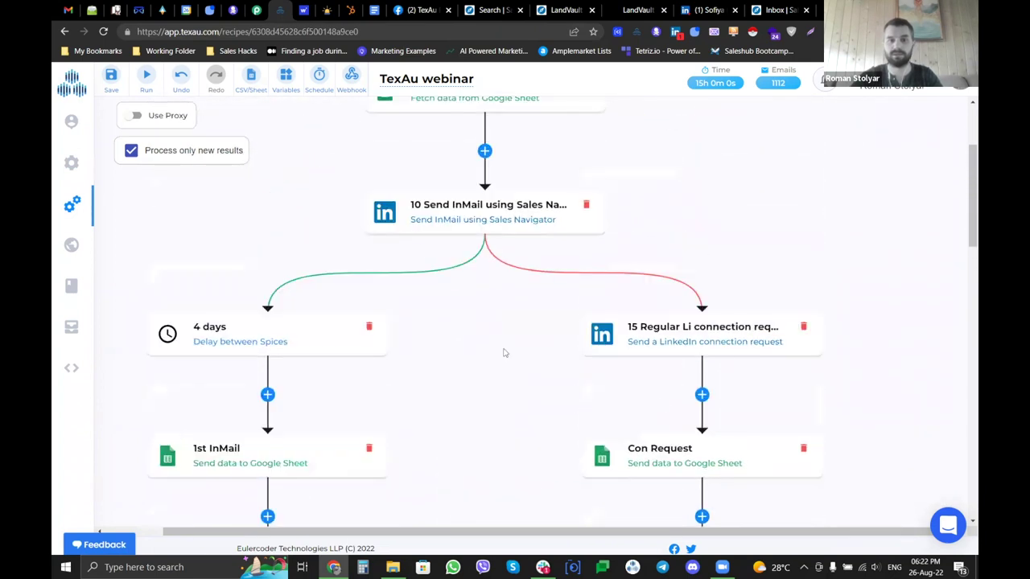
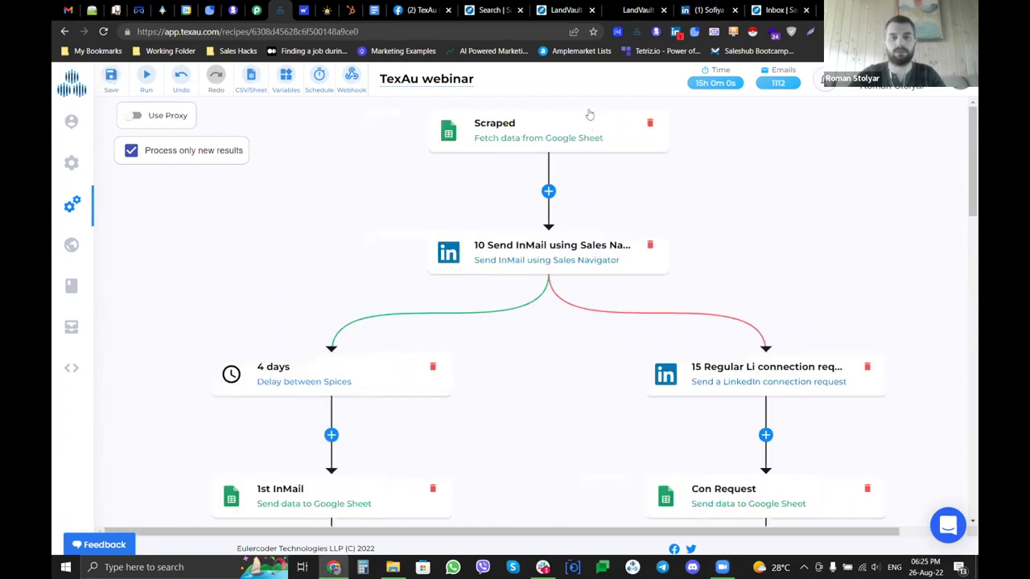
- Rename the Scraped Google Sheet spice to "lead List", set its number of rows to 20, and close its settings
click(590, 115)
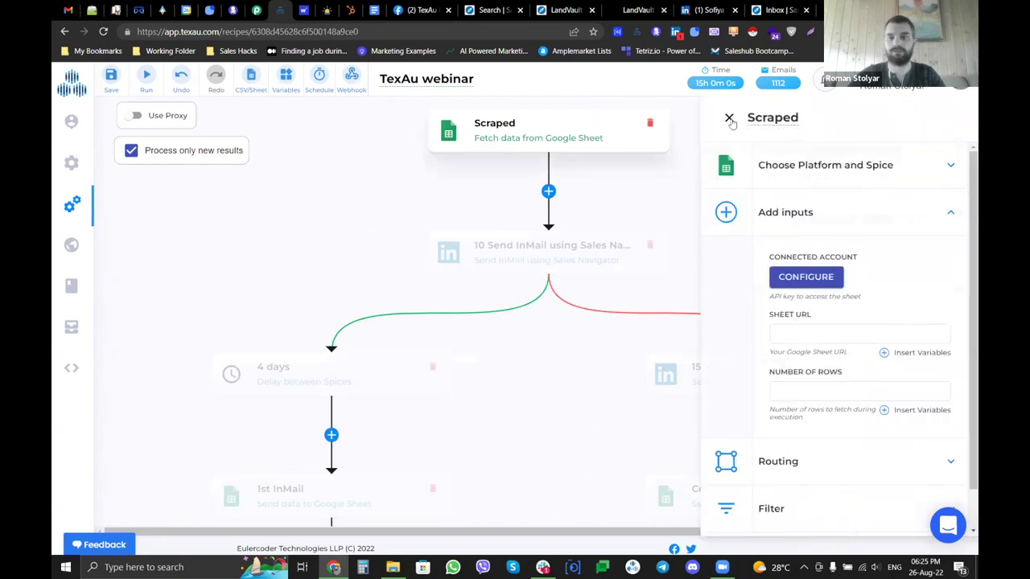
double_click(748, 117)
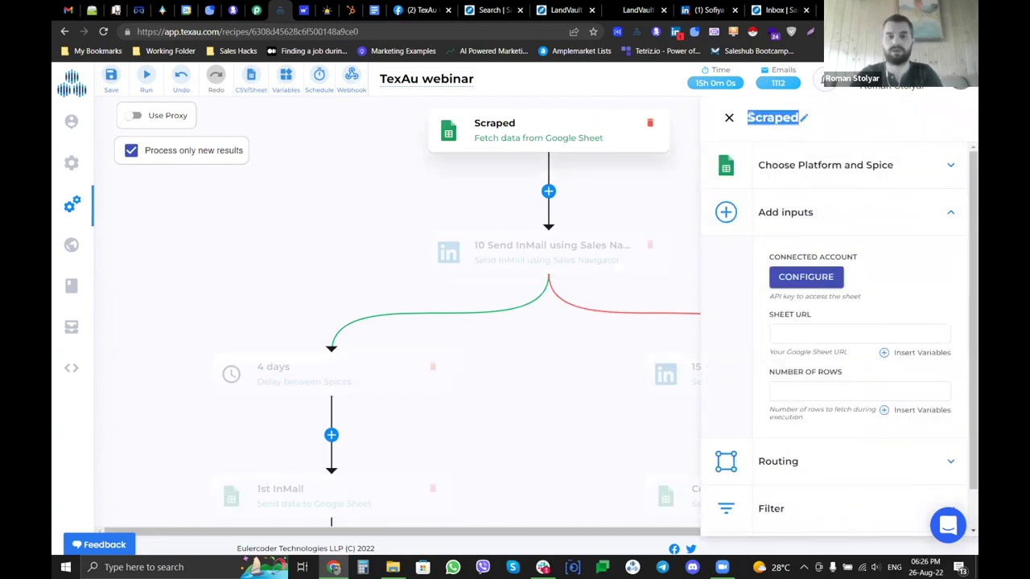
text(lead List)
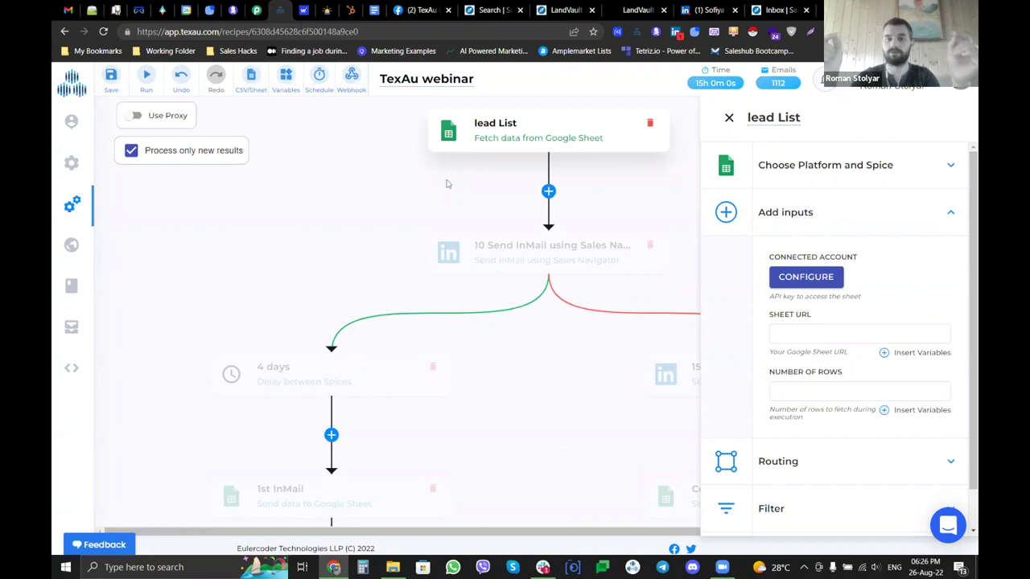
click(830, 387)
text(20)
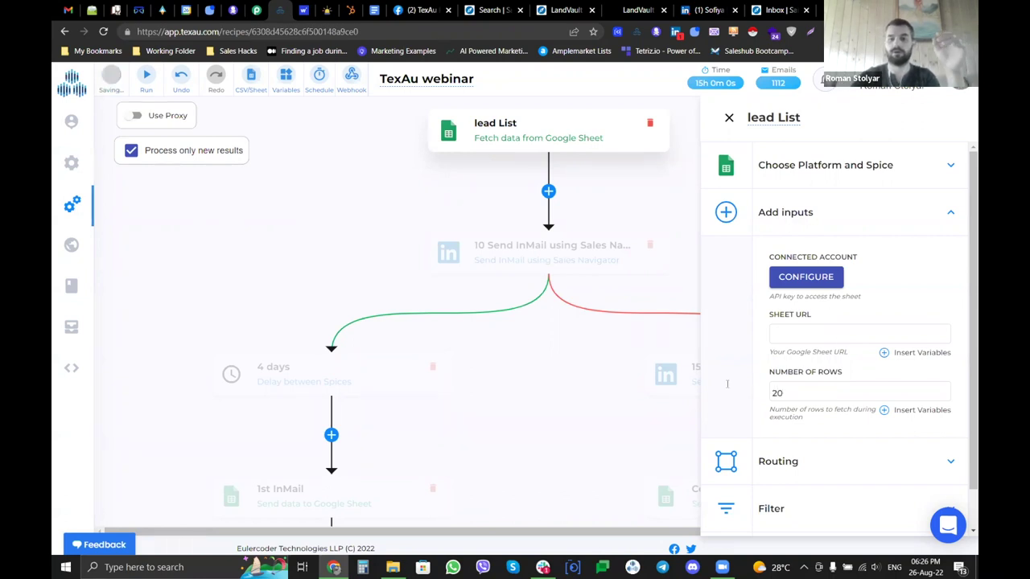
scroll(538, 210, down, 5)
scroll(538, 211, down, 10)
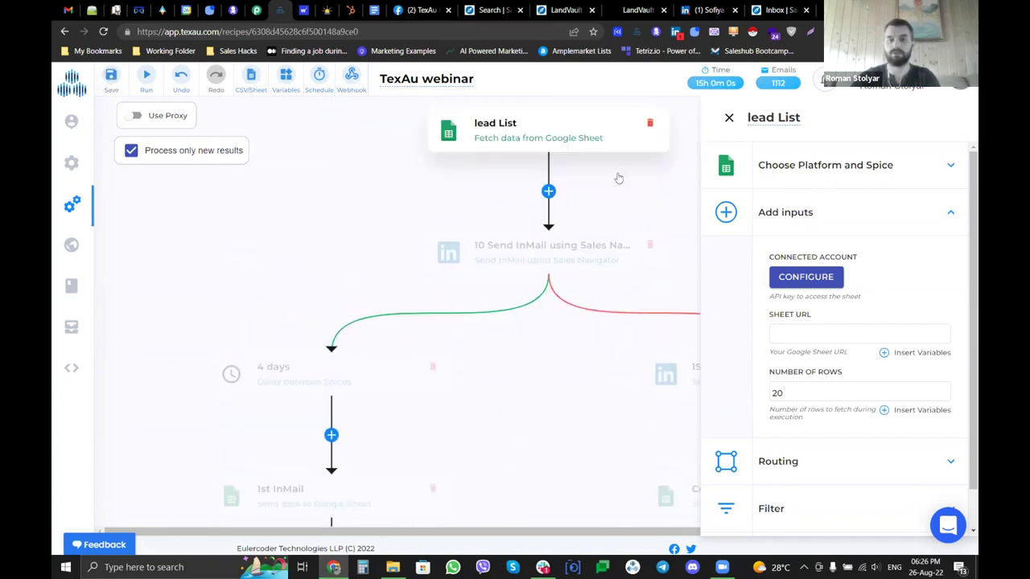
click(729, 117)
- Look through the branches below the lead List spice and reopen its settings at the number of rows
scroll(635, 285, down, 6)
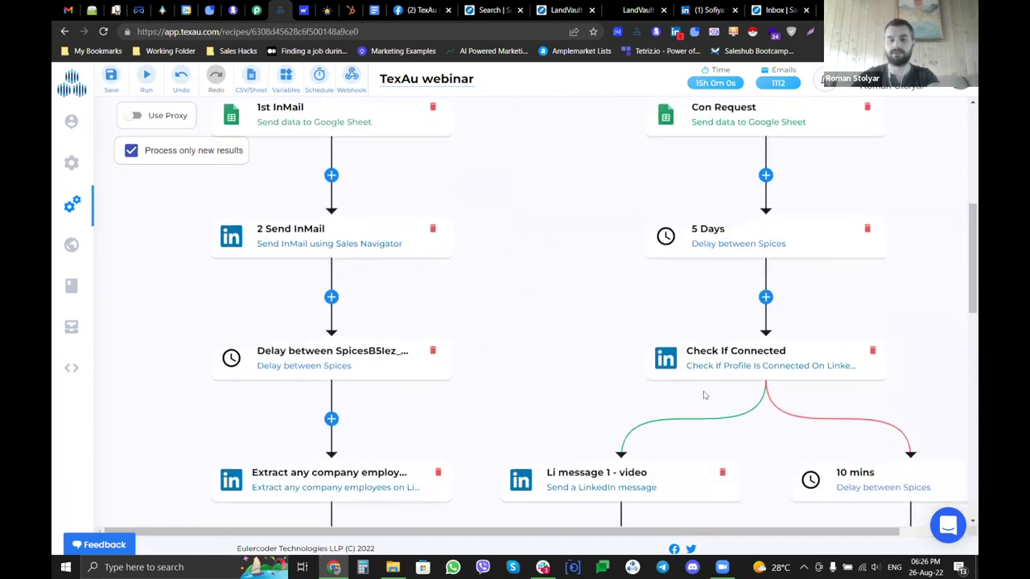
scroll(704, 395, down, 5)
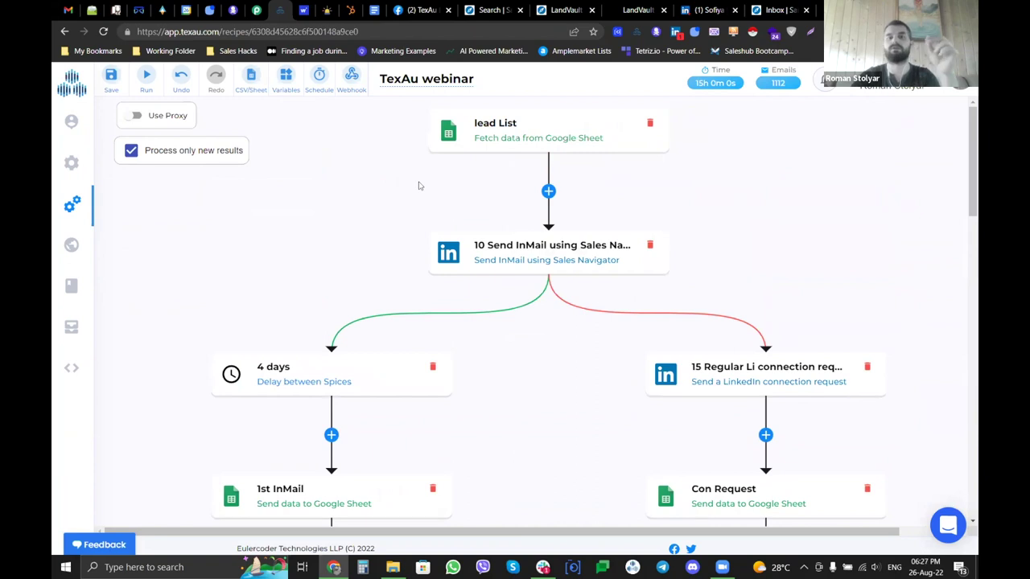
click(452, 153)
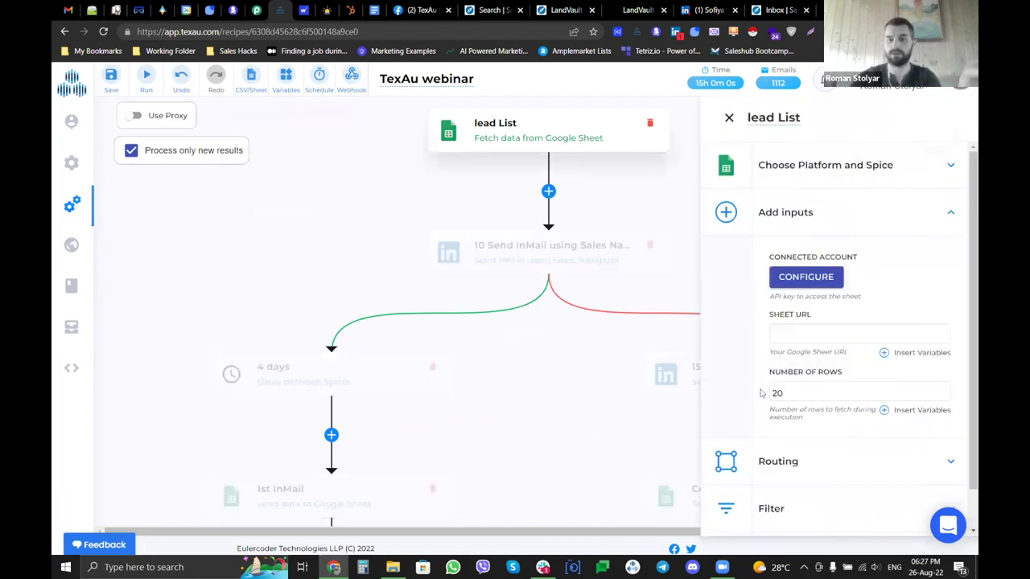
click(778, 396)
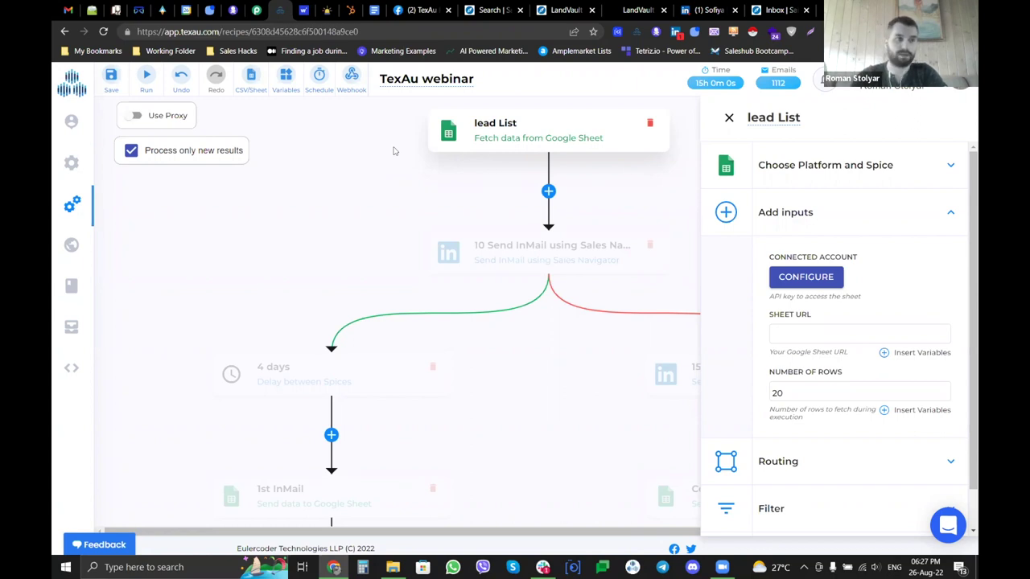
- Create a local variable named "Personalization" without a value for the recipe
click(287, 81)
click(632, 308)
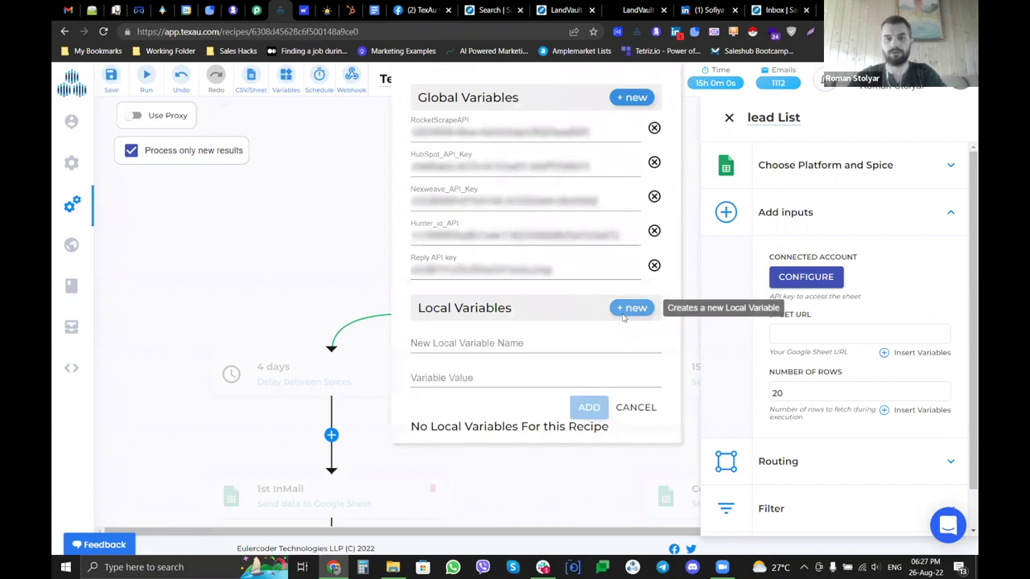
click(551, 333)
text(Pe)
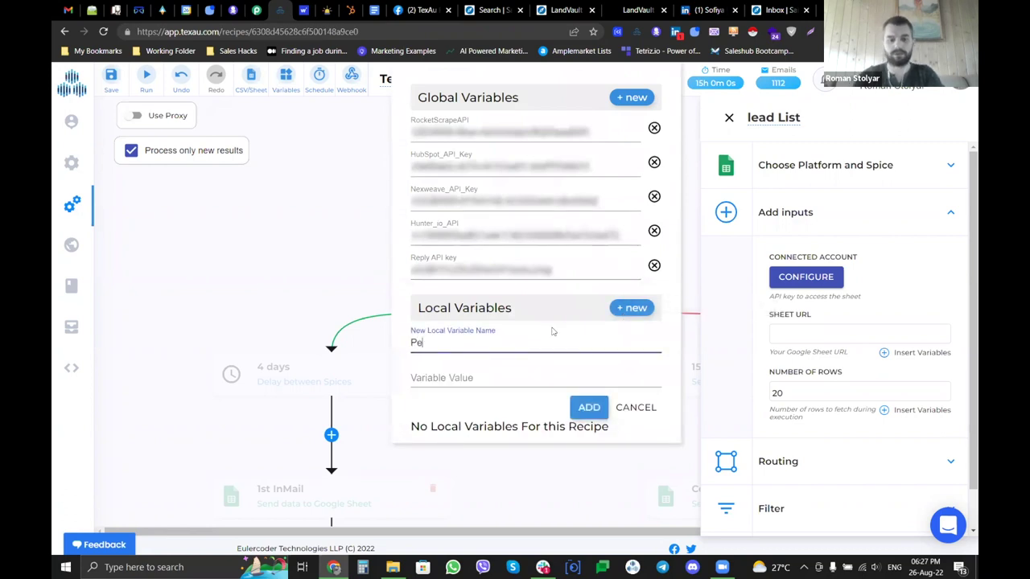
text(rsonalization)
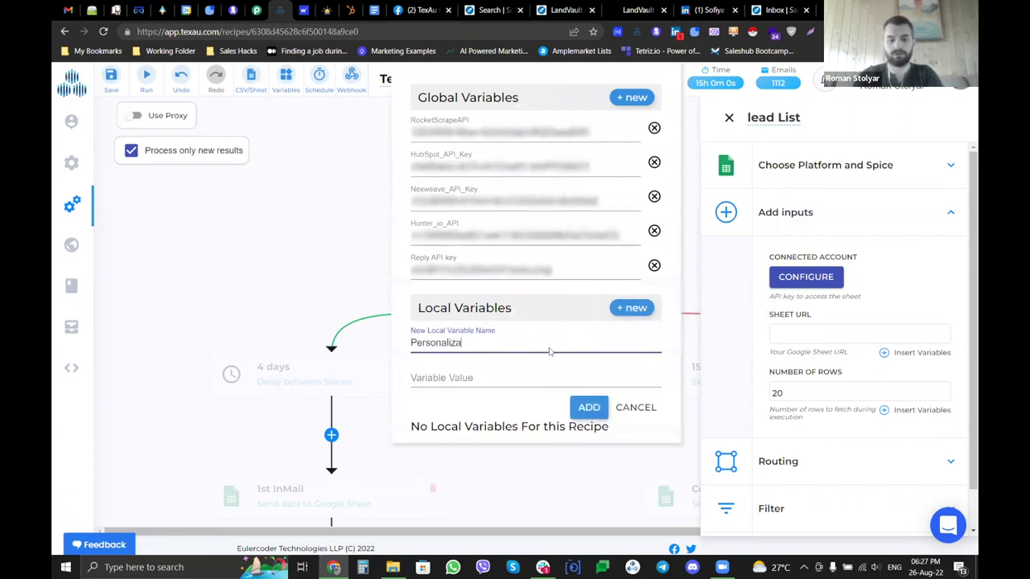
click(587, 405)
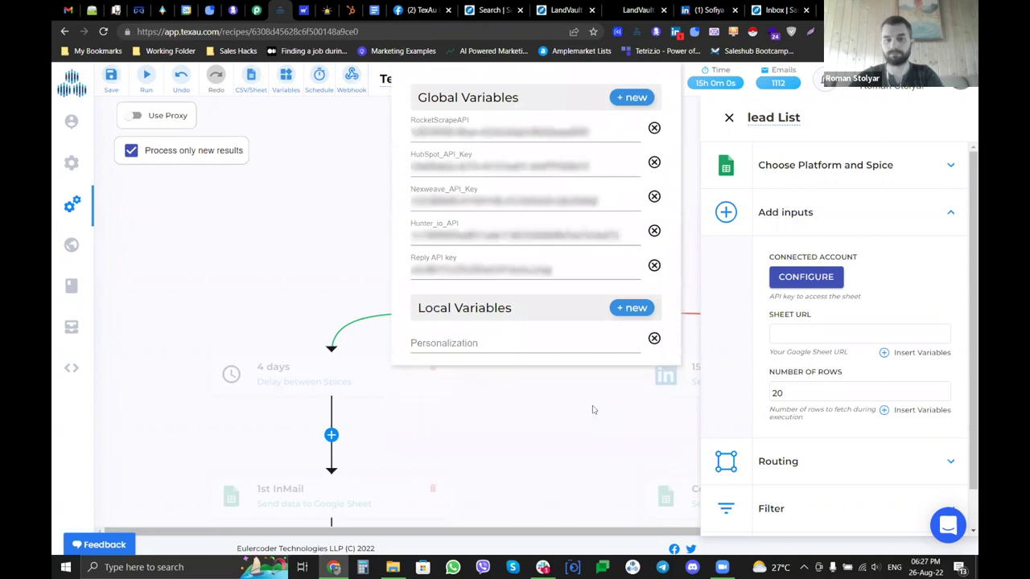
click(354, 300)
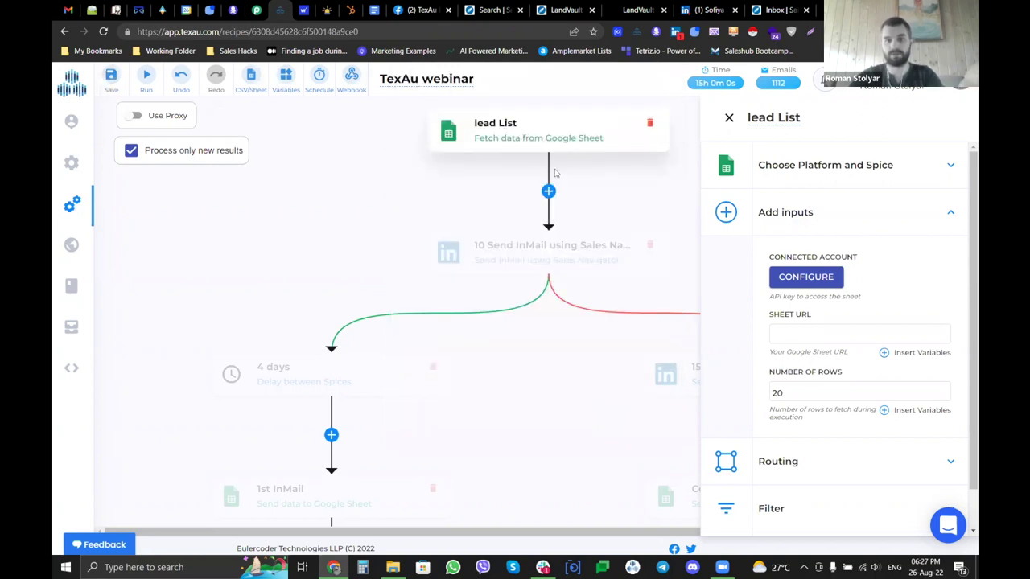
- Replace the placeholder "text" in the 10 Send InMail spice's message with the Personalization local variable
click(621, 249)
scroll(858, 374, down, 2)
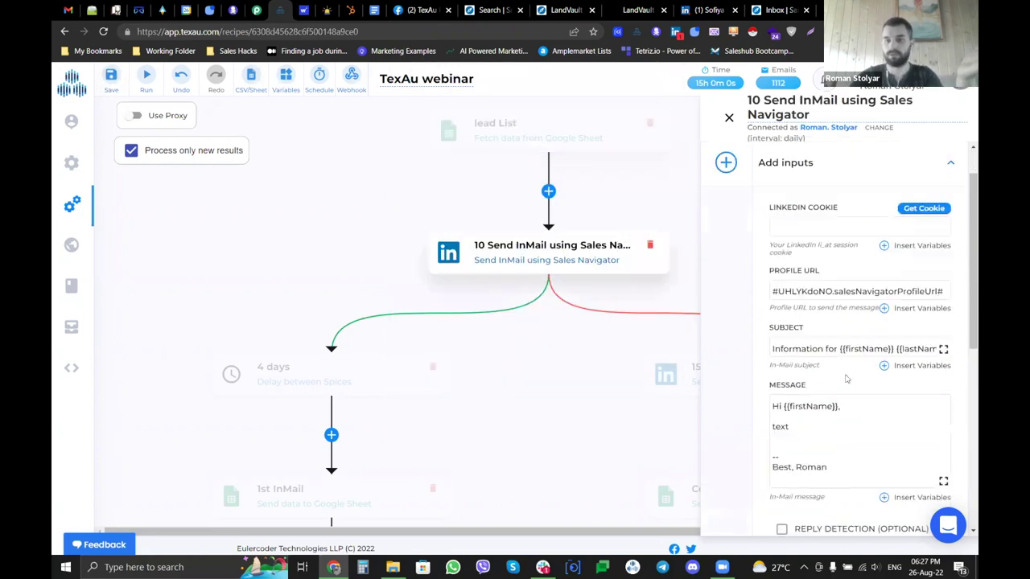
click(858, 374)
key(shift+Up)
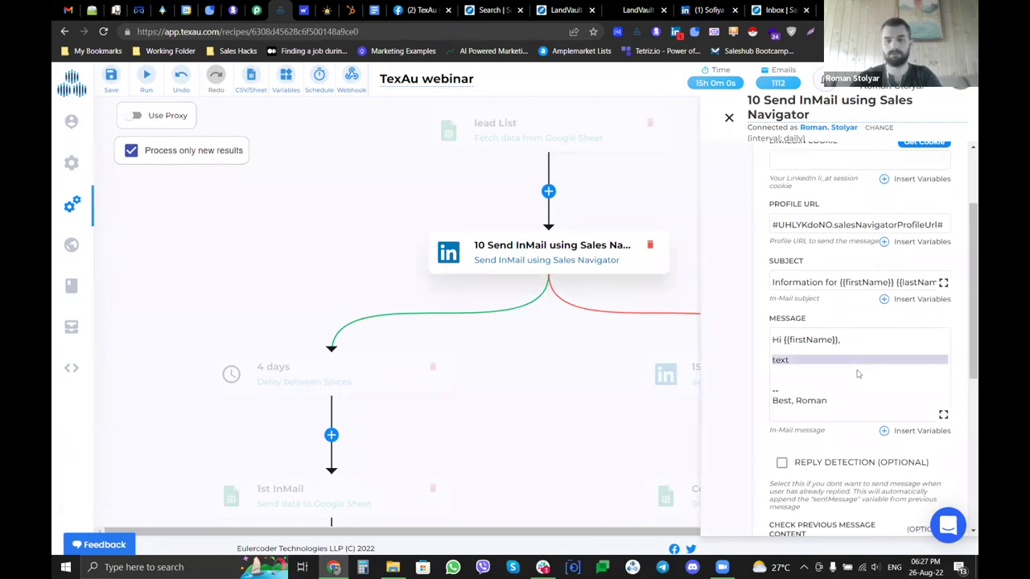
key(BackSpace)
click(922, 431)
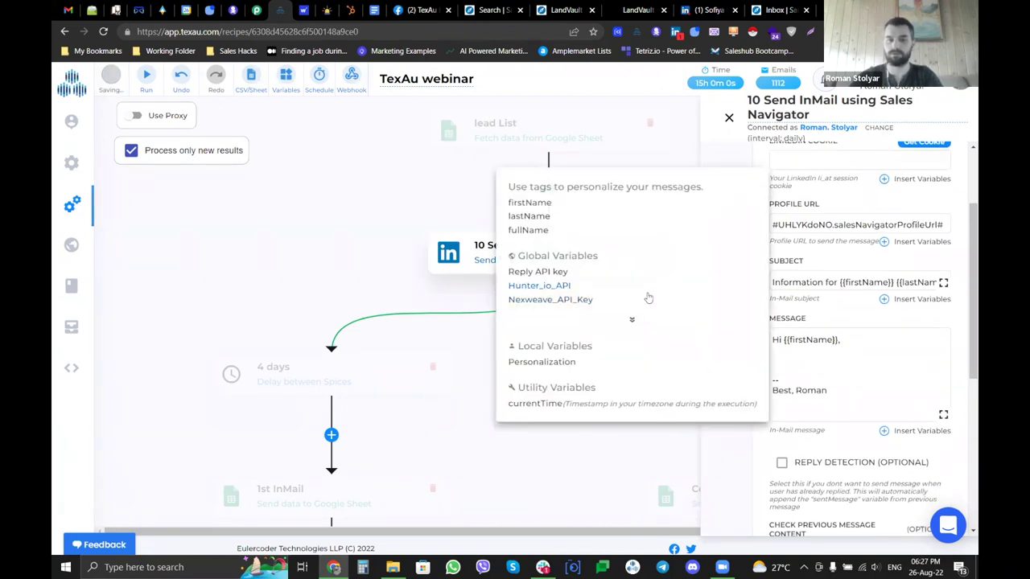
click(554, 364)
click(851, 345)
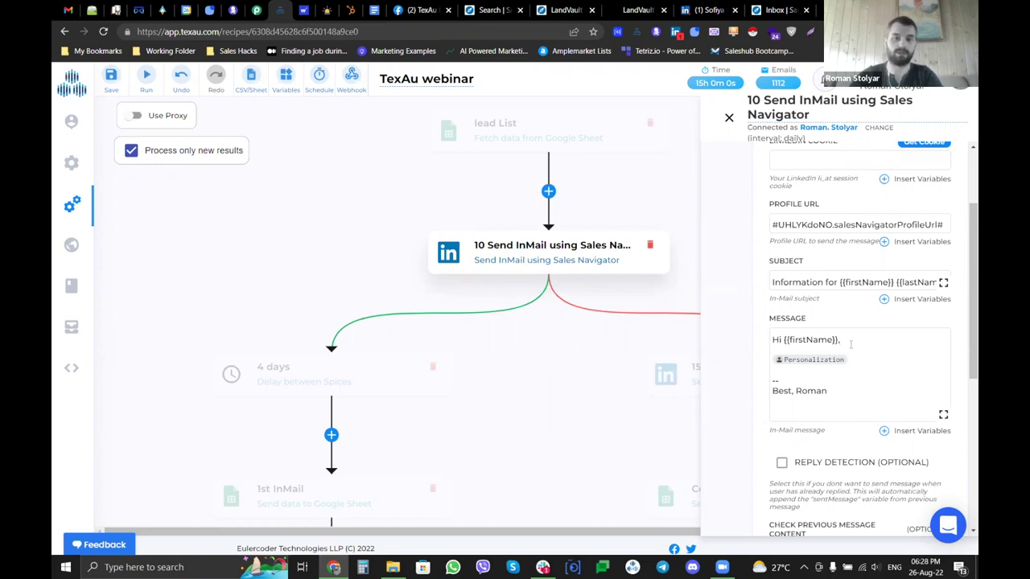
- Review the inputs of the lead List and 10 Send InMail spices, and close the settings
click(499, 129)
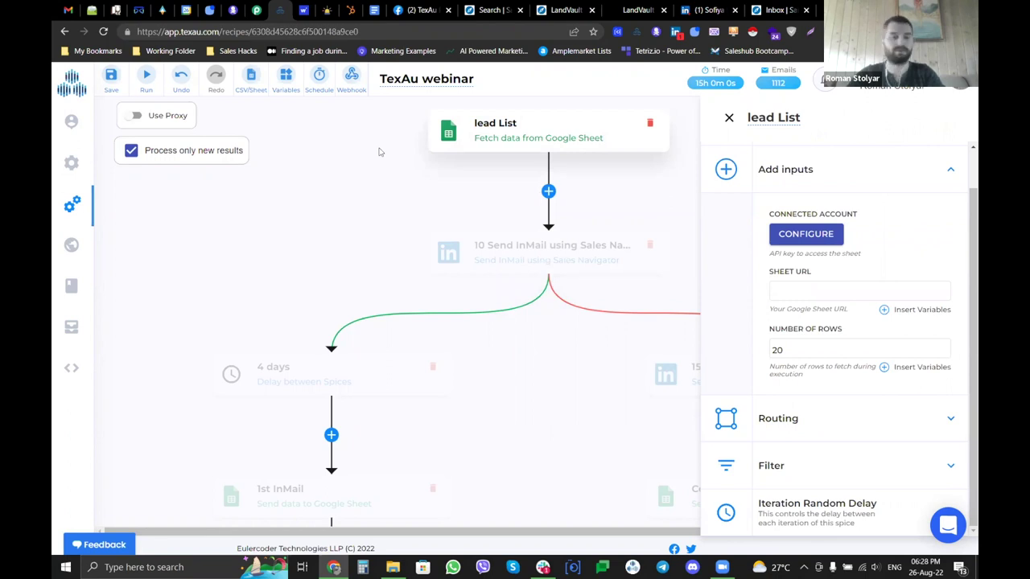
click(450, 256)
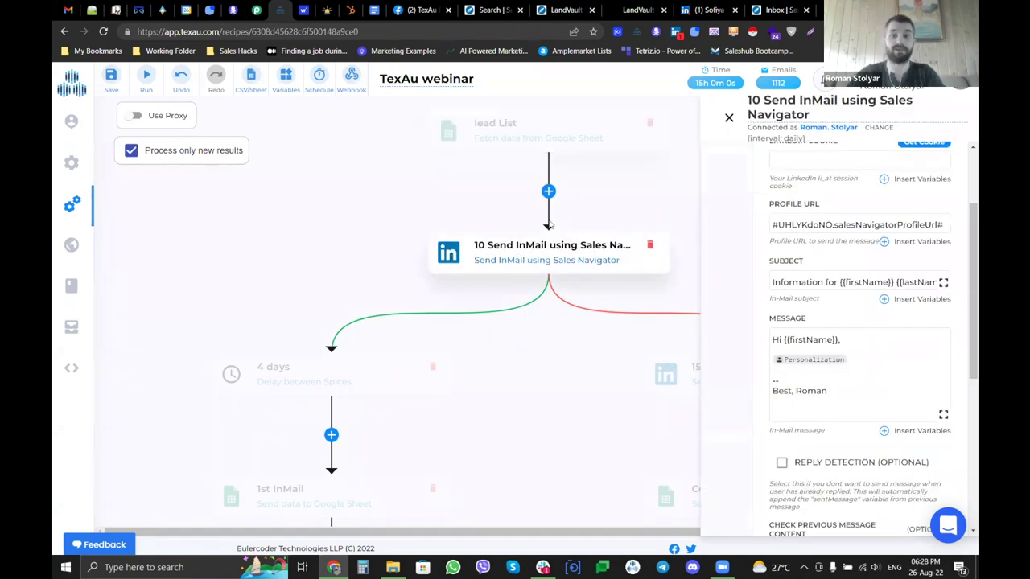
click(729, 118)
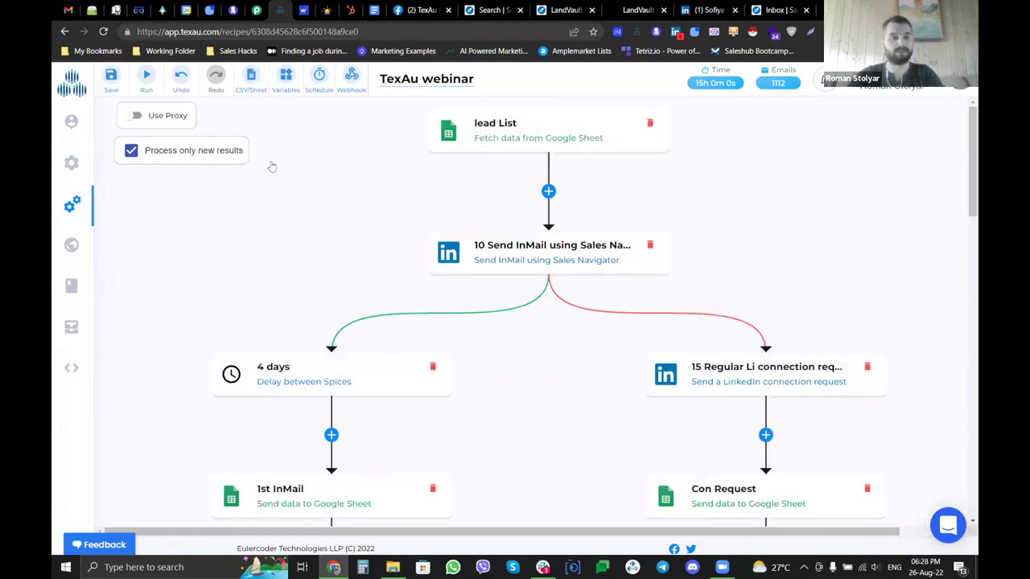
- Create a new recipe and name it "DONT do this"
click(120, 205)
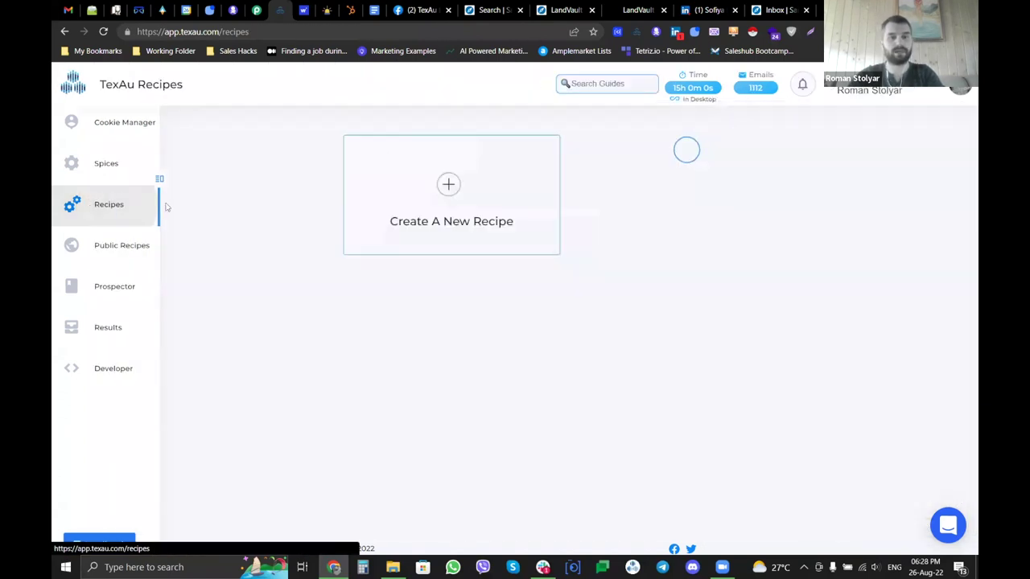
click(414, 187)
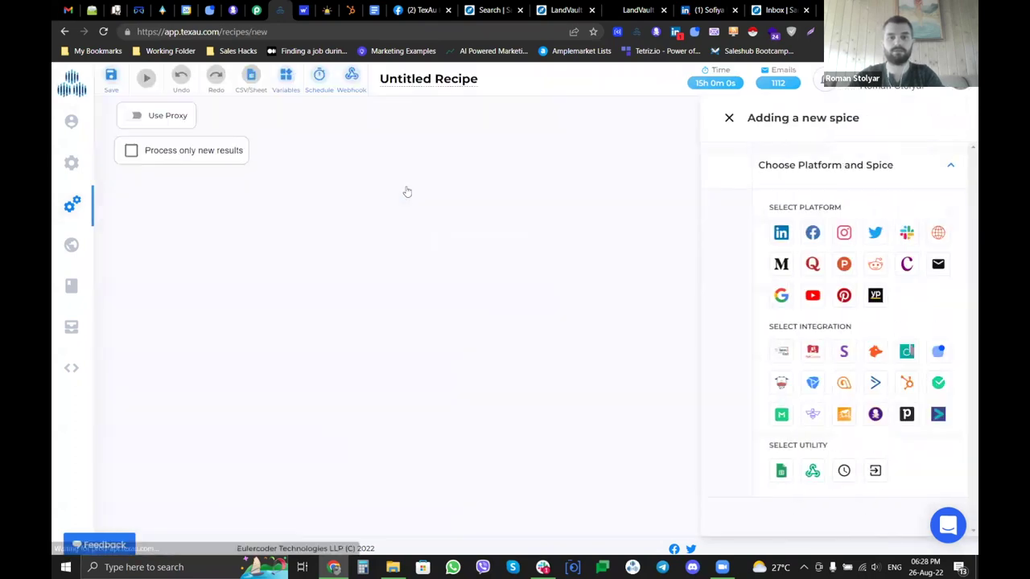
click(419, 78)
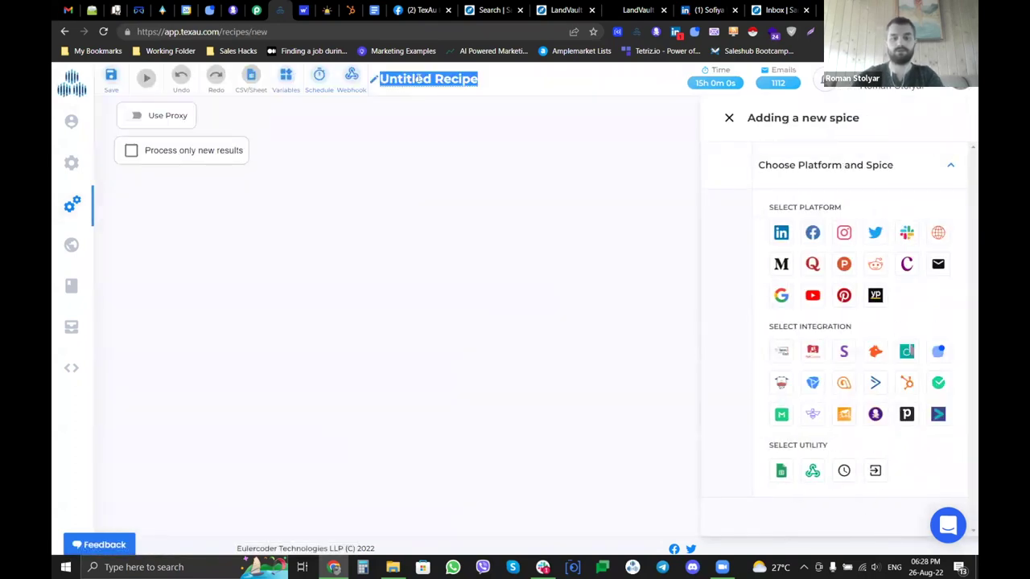
text(DONT do this)
key(Return)
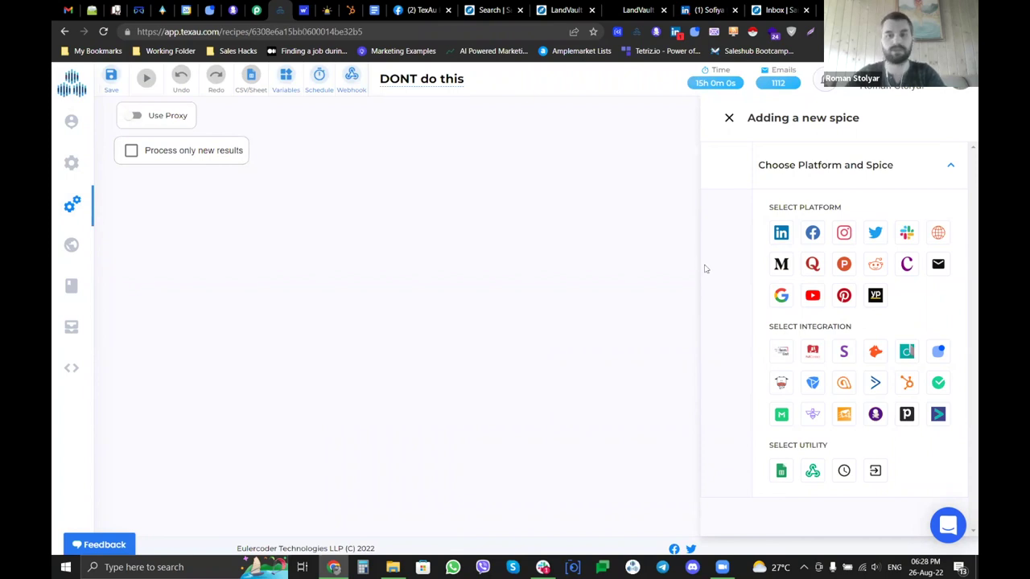
- Add the LinkedIn spice "Scrape Linkedin Sales Navigator Leads Search Result" as the recipe's first spice
click(768, 240)
scroll(795, 294, down, 1)
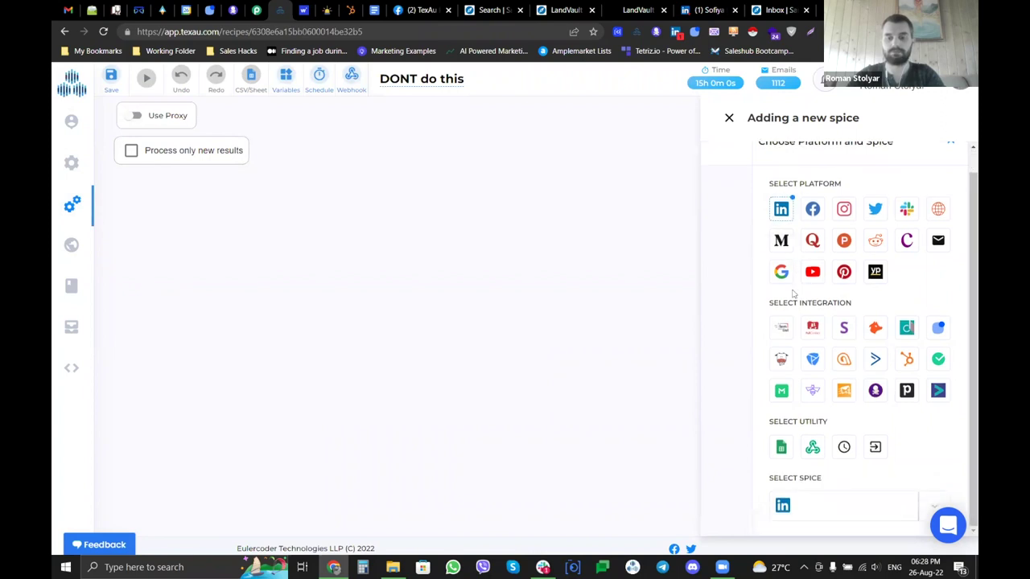
click(855, 500)
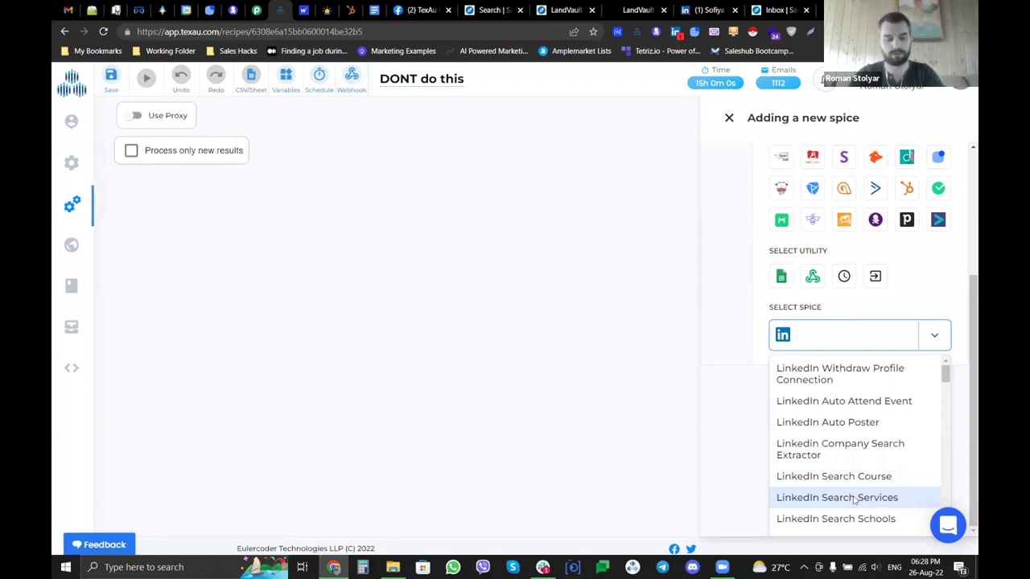
text(scrape)
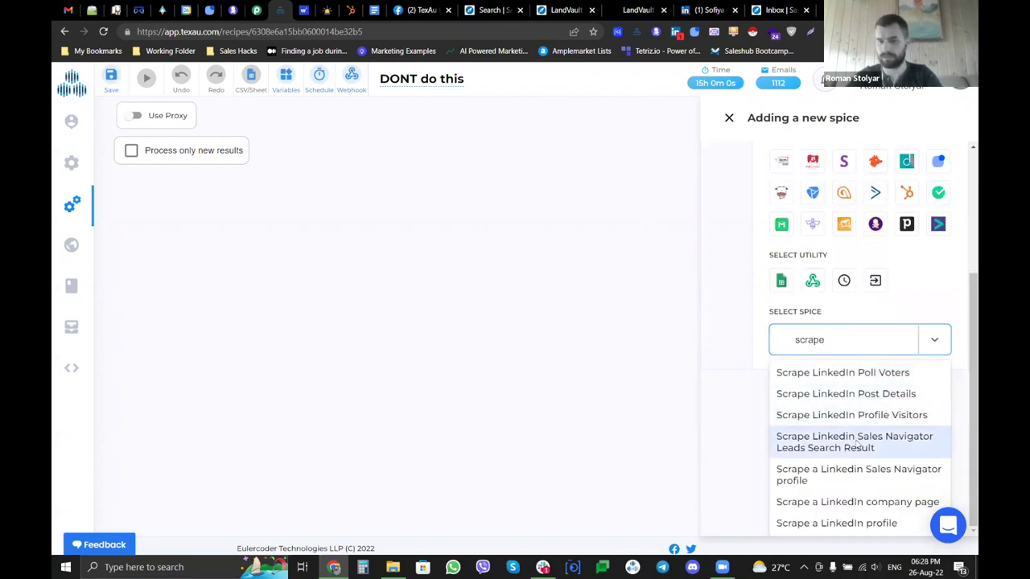
click(789, 449)
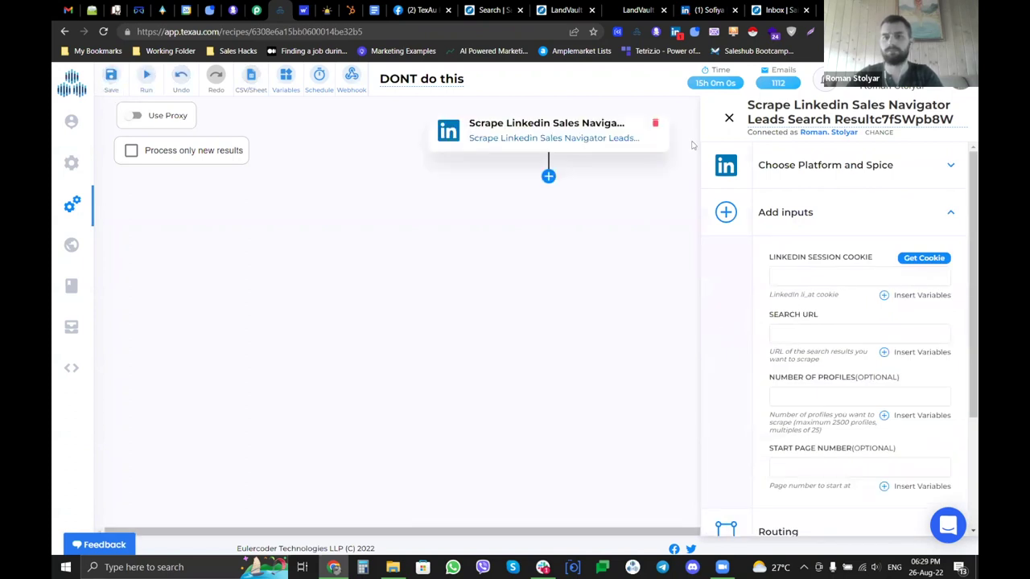
- Add the Facebook spice "Find a Facebook profile" below the Sales Navigator scraping spice
click(548, 176)
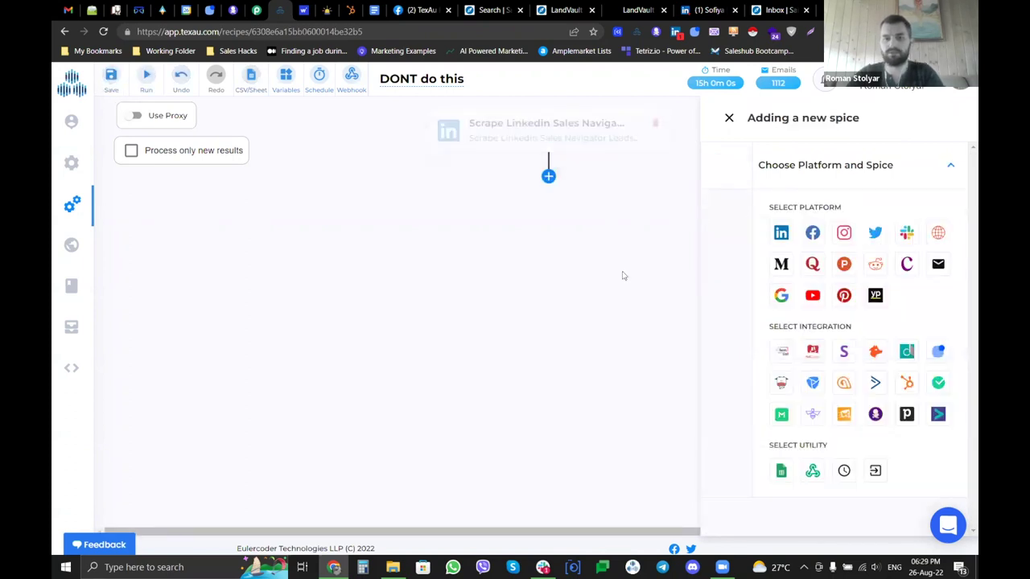
click(813, 232)
click(852, 507)
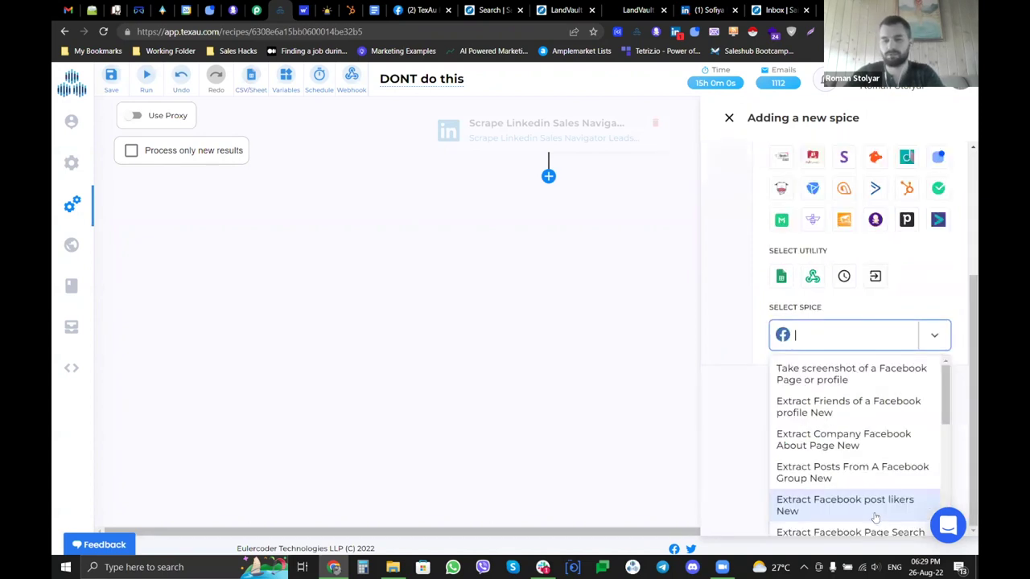
text(find)
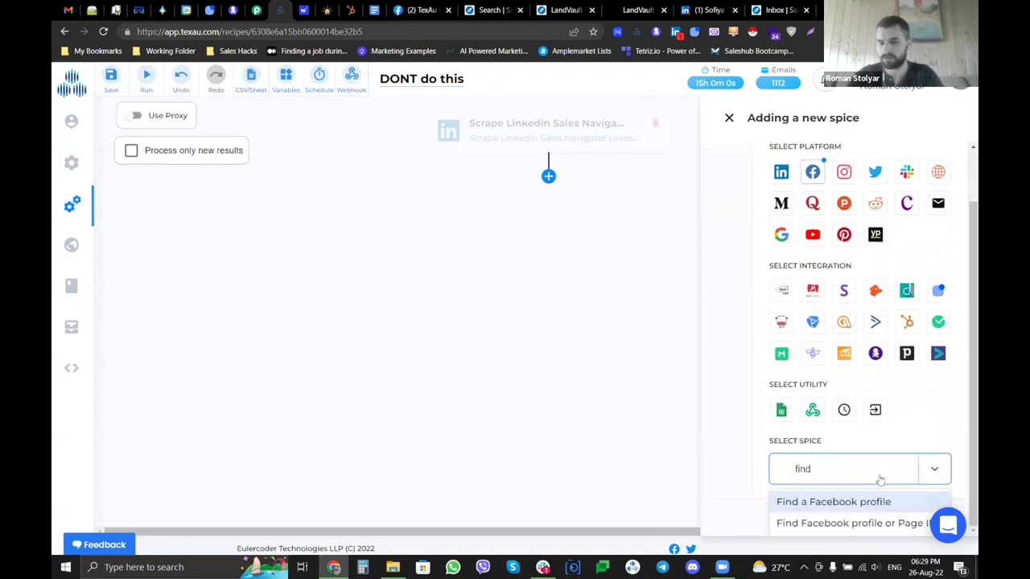
click(890, 502)
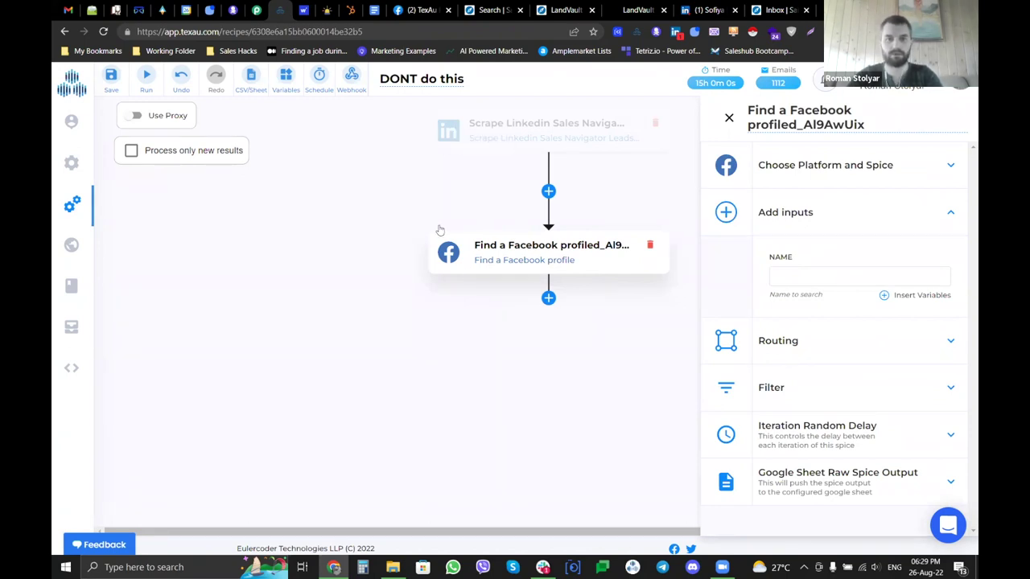
- Try an "Extract Youtube comments" spice below the Facebook spice, and delete it from the recipe
click(454, 145)
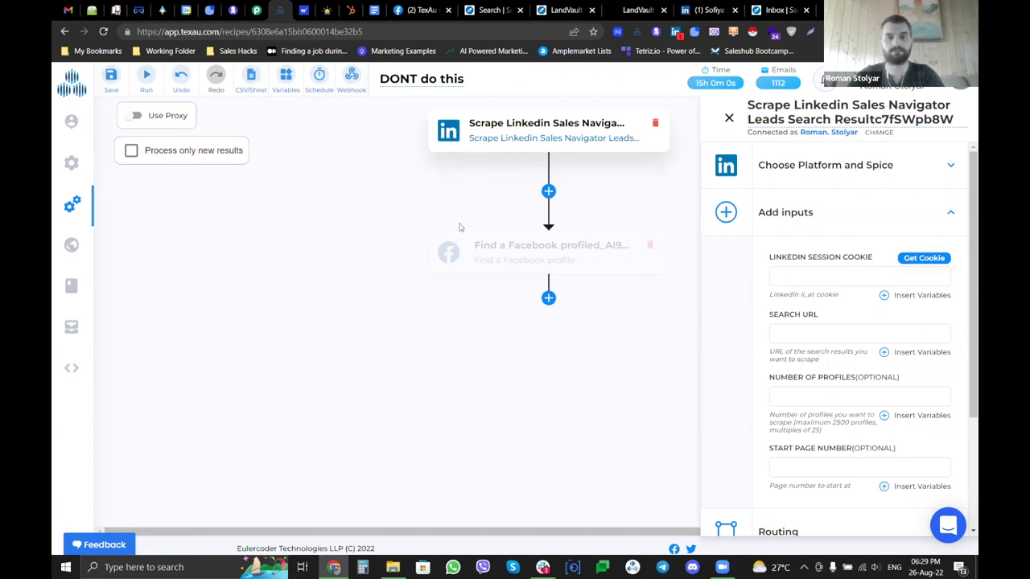
click(548, 298)
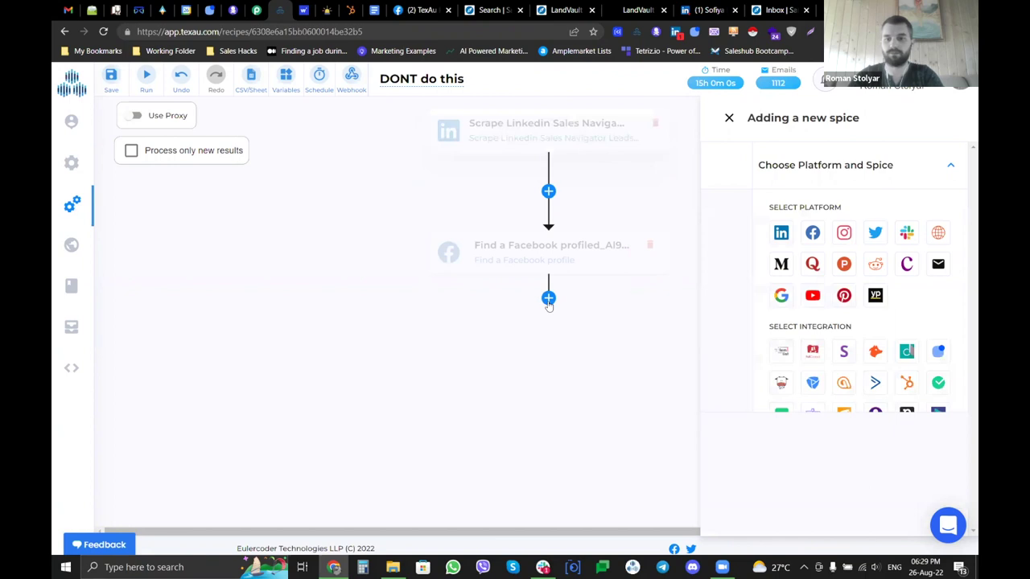
click(813, 296)
click(841, 494)
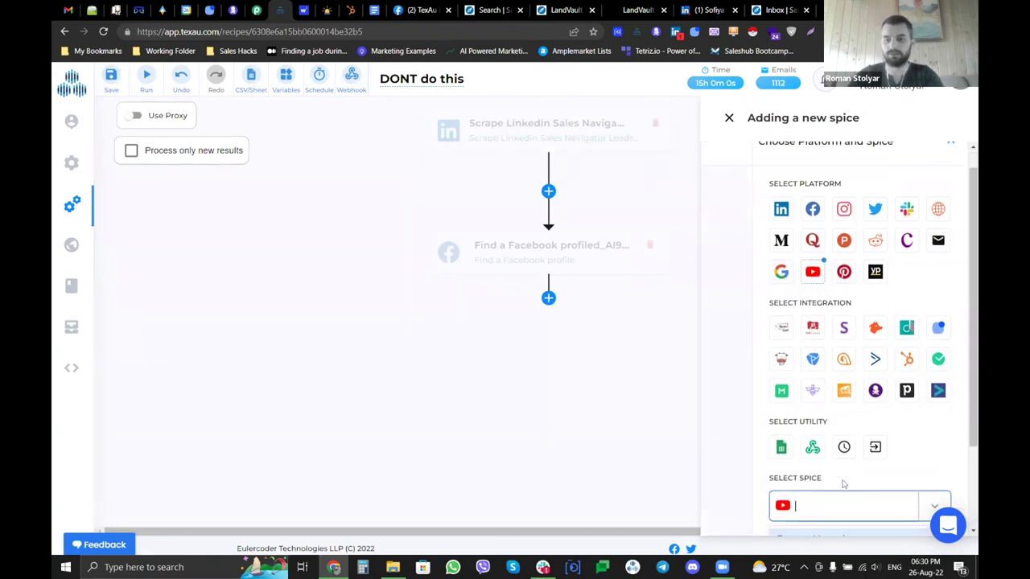
click(843, 426)
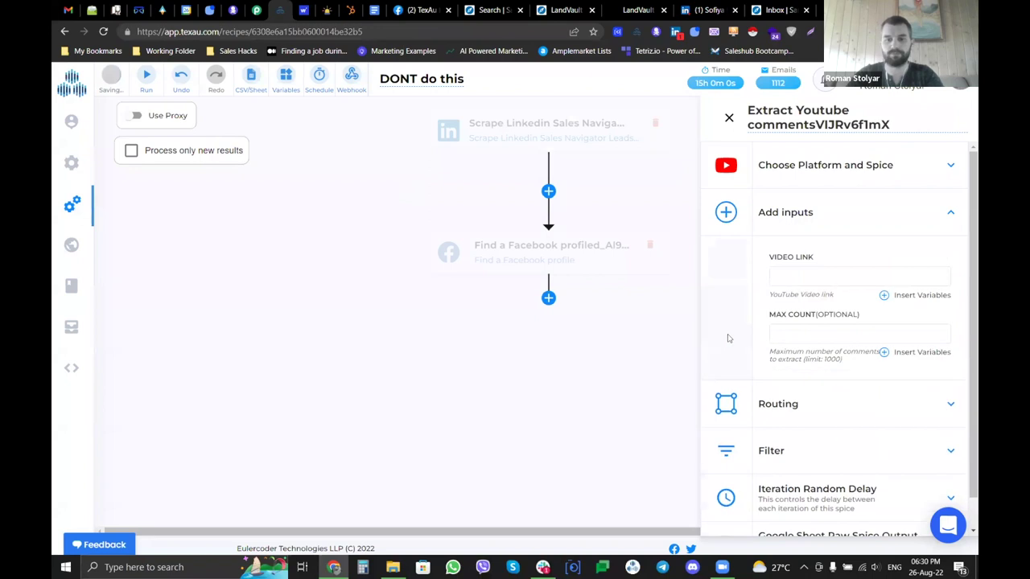
click(729, 119)
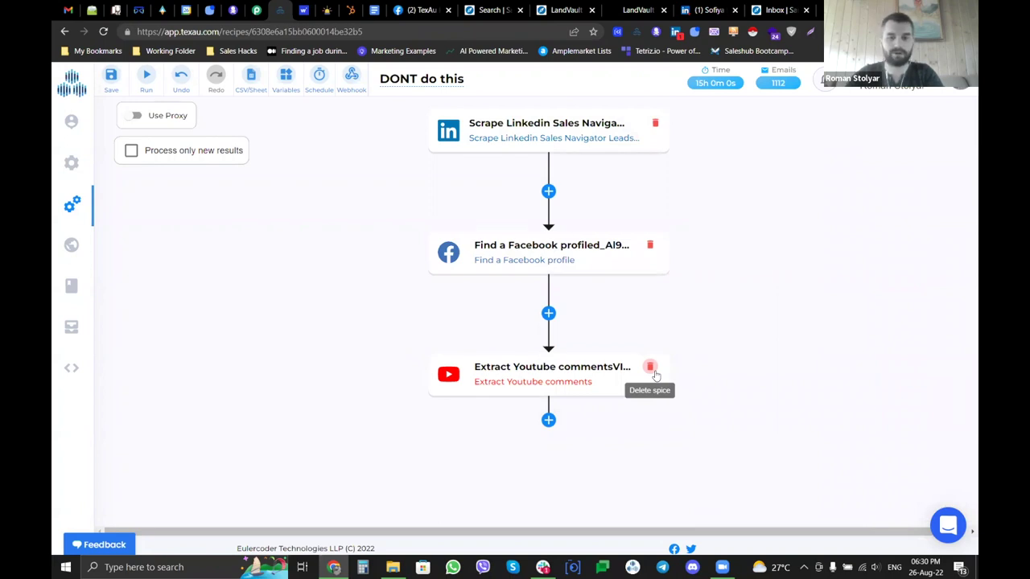
click(654, 372)
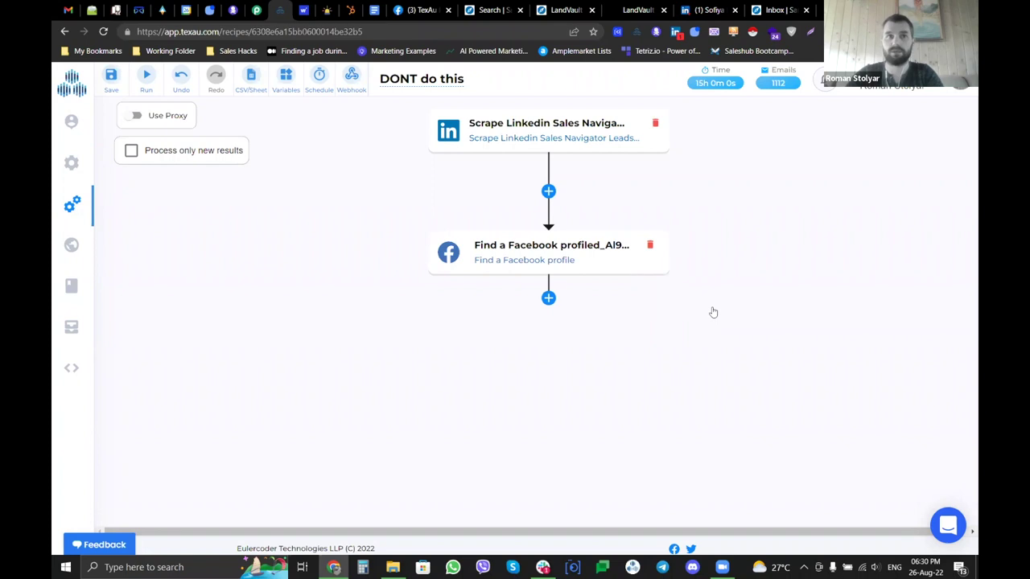
- Look over the Sales Navigator scraping spice's settings, and return to the TexAu webinar recipe
click(625, 137)
scroll(892, 403, down, 2)
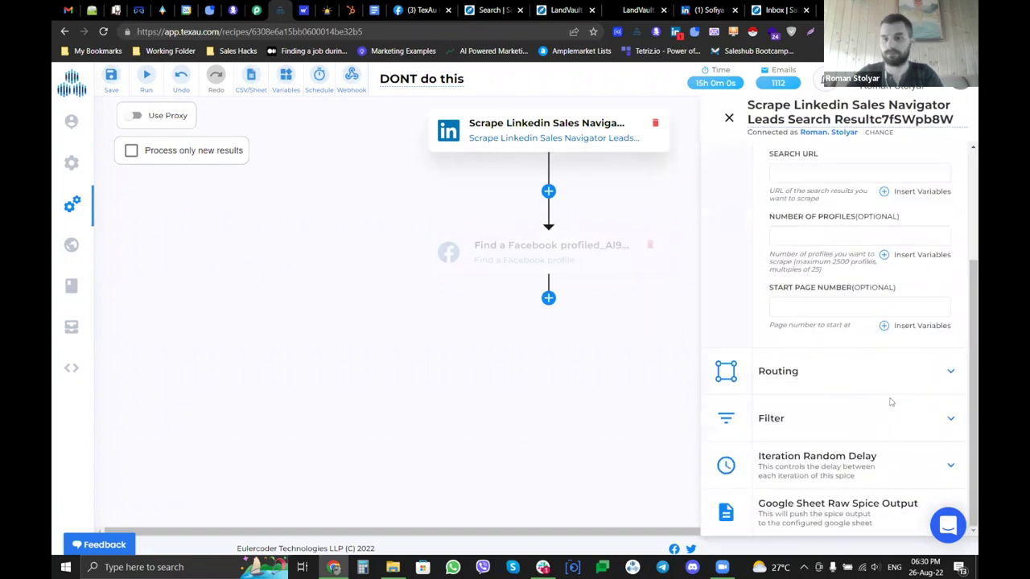
click(72, 204)
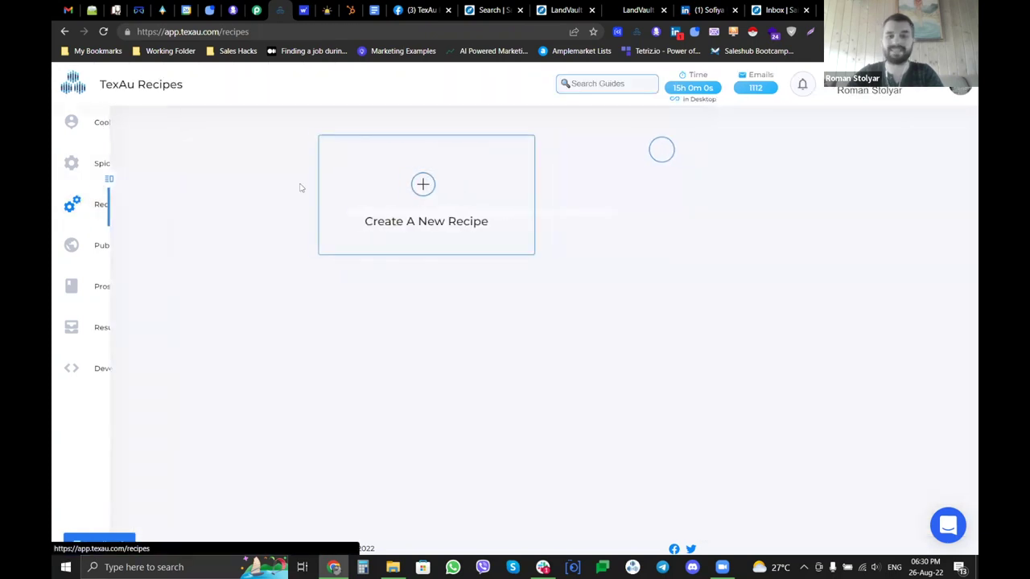
click(446, 308)
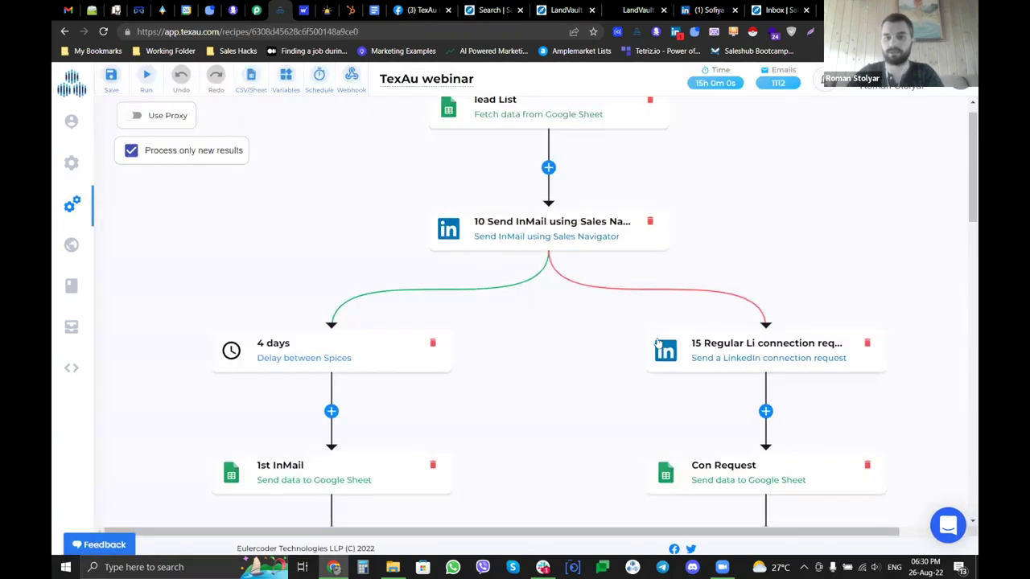
- Enter "Hi" followed by the firstName variable as the message of the 15 Regular Li connection request spice
click(656, 346)
scroll(804, 351, down, 1)
click(839, 350)
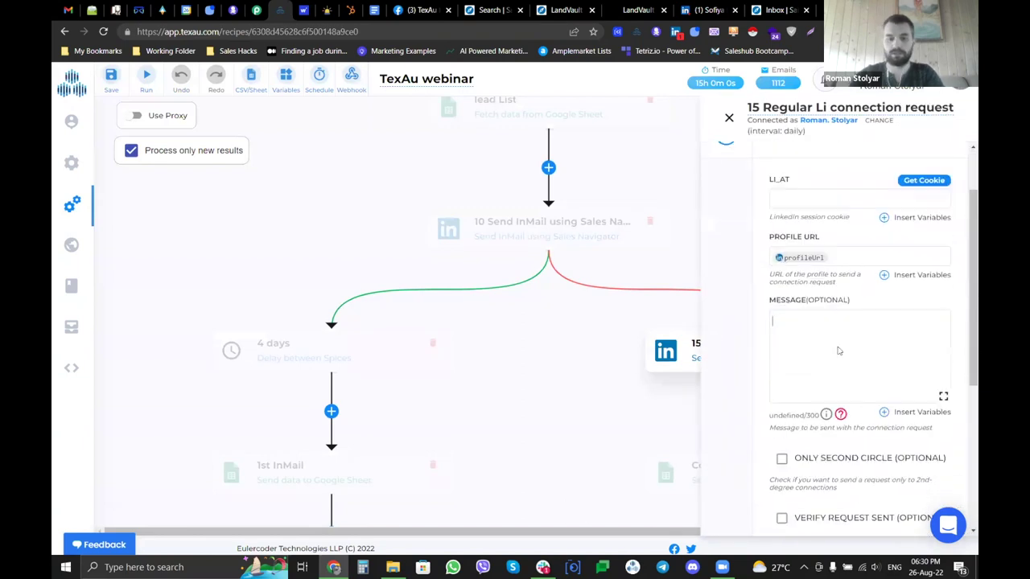
text(Hi)
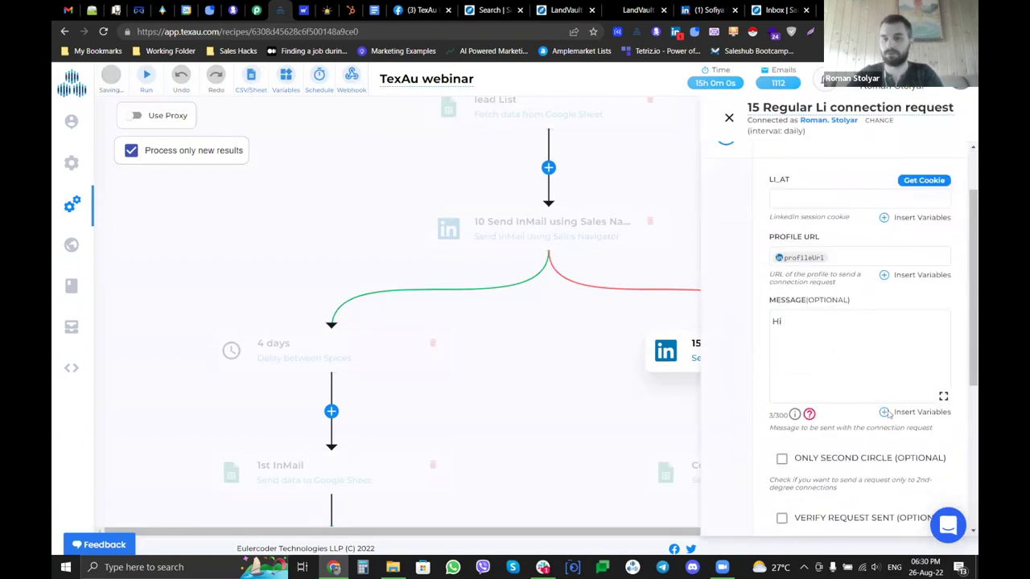
click(888, 412)
click(539, 107)
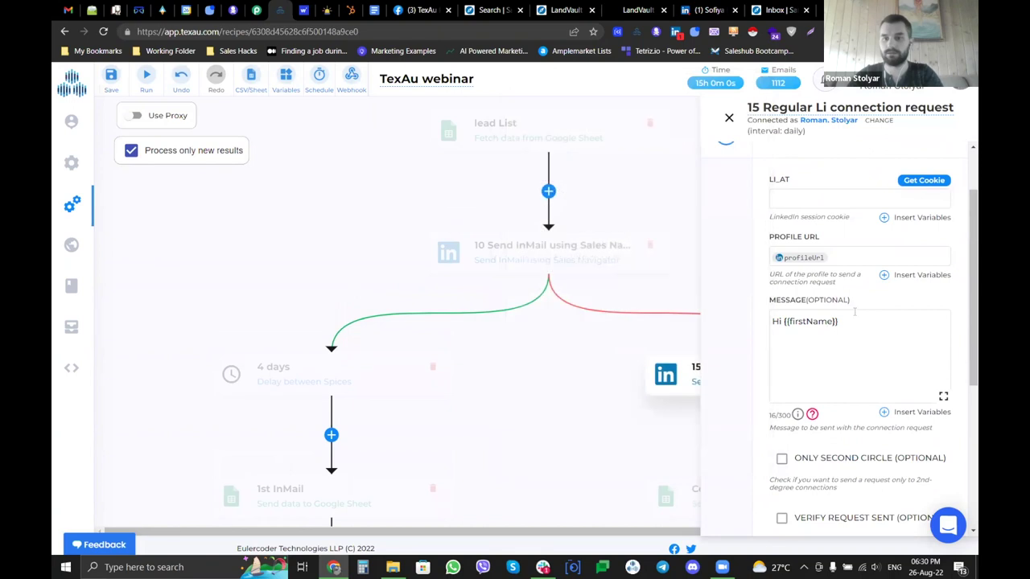
- Reduce the double braces around firstName in the connection request message to single ones, giving "Hi {firstName}"
click(867, 339)
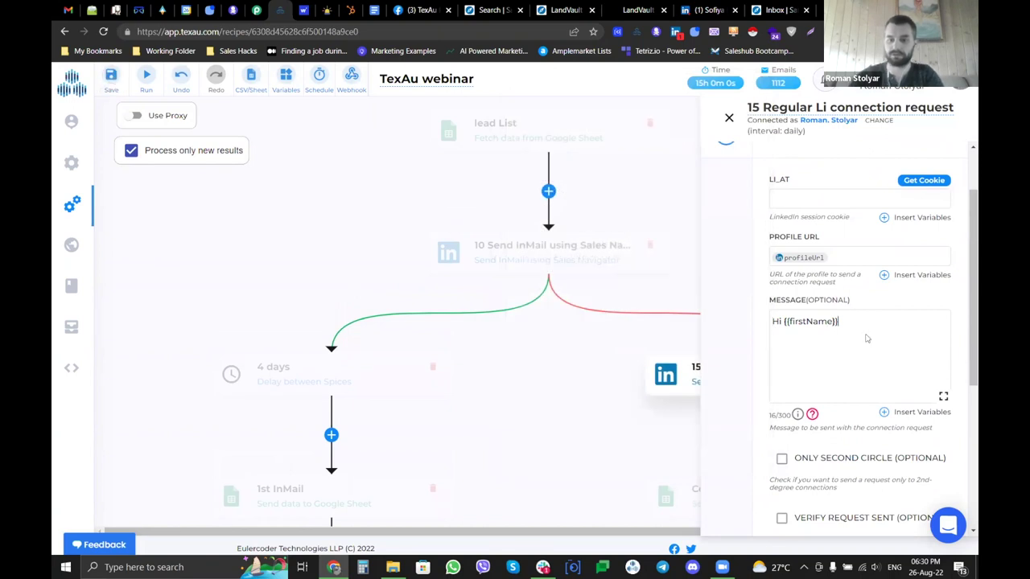
key(BackSpace)
key(Left)
key(Left)
key(Left)
key(Left)
key(Left)
key(Left)
key(Left)
key(Left)
key(Left)
key(Left)
key(BackSpace)
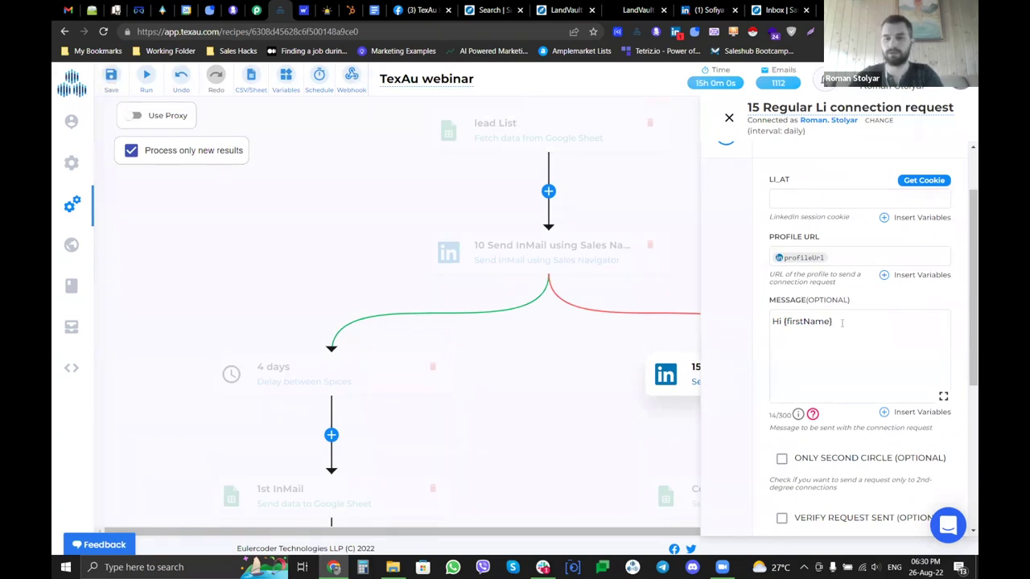
- Replace "{firstName}" in the connection request message with the inserted {{firstName}} variable, and close the spice's settings
drag(834, 321, 760, 323)
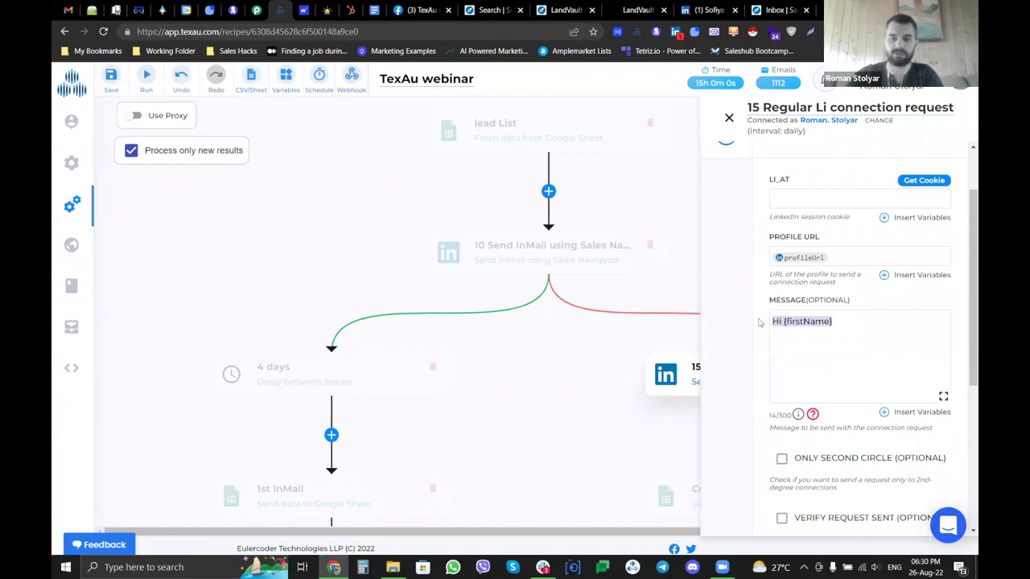
click(867, 325)
key(ctrl+shift+Left)
key(shift+Left)
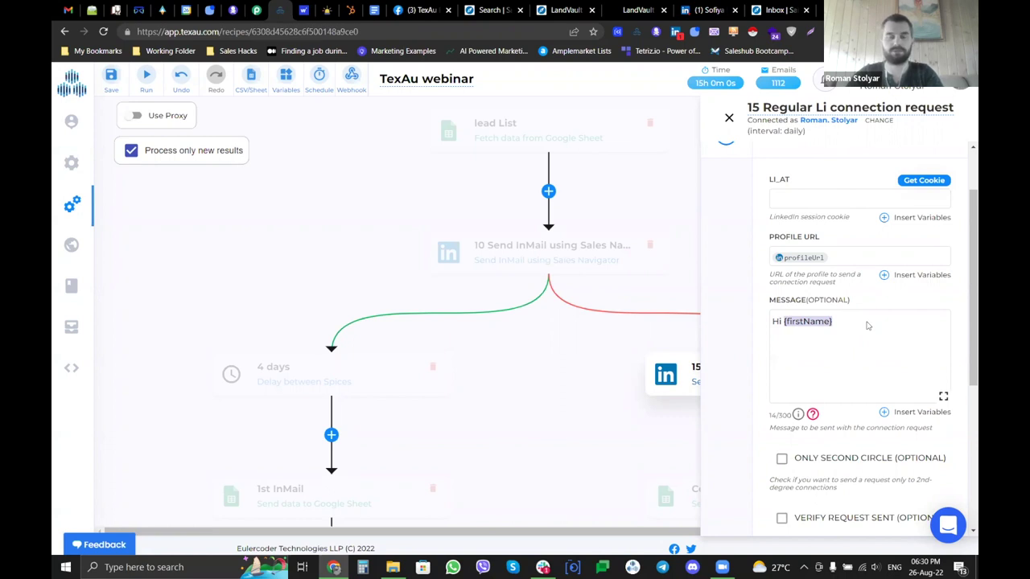
key(BackSpace)
click(885, 412)
click(545, 107)
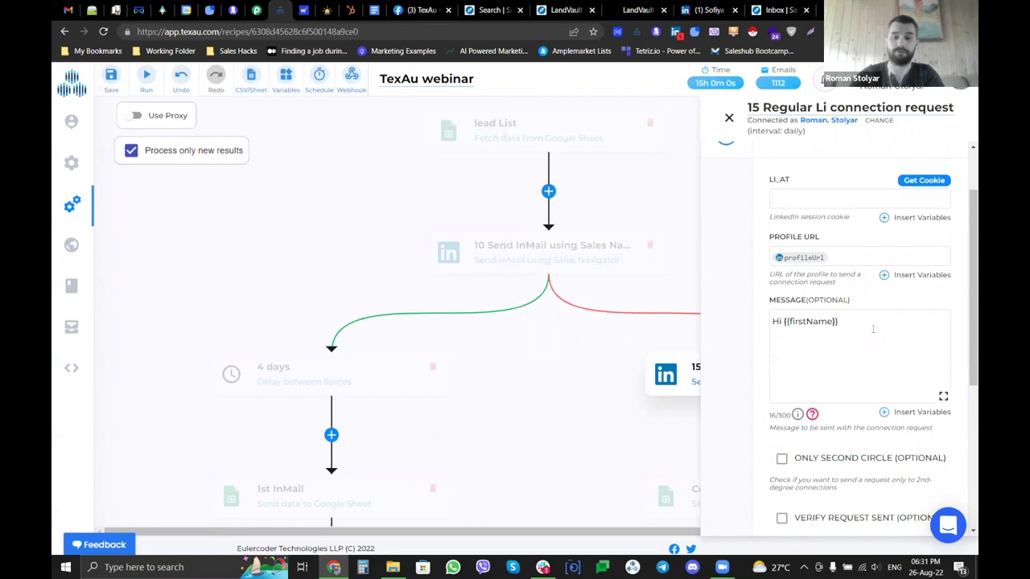
click(729, 118)
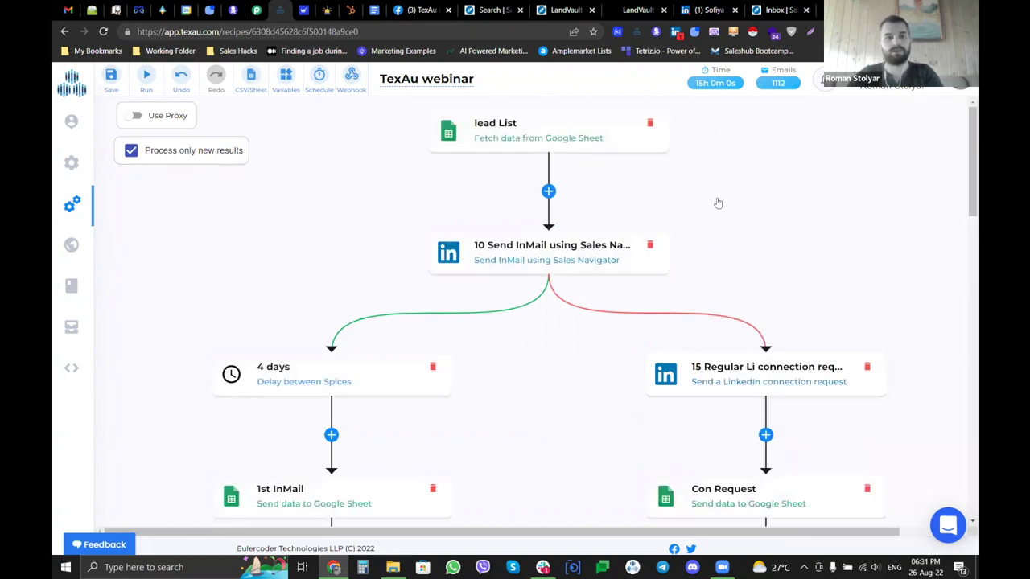